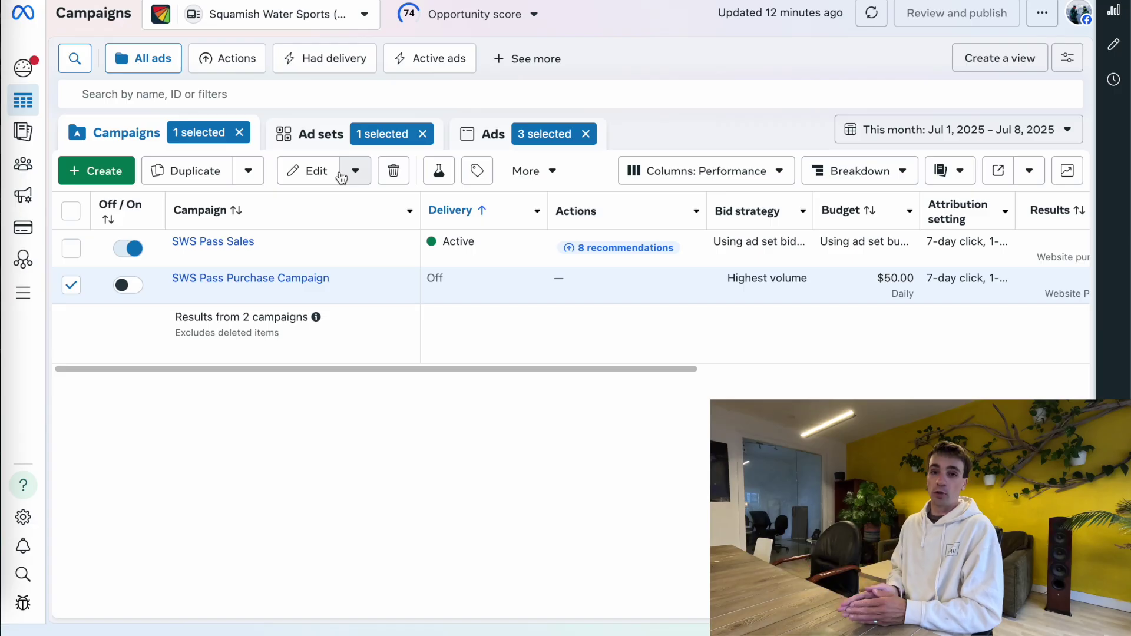
# Start a new custom audience from the Website source and choose SWS Dataset as its data source.
pyautogui.moveTo(23, 132)
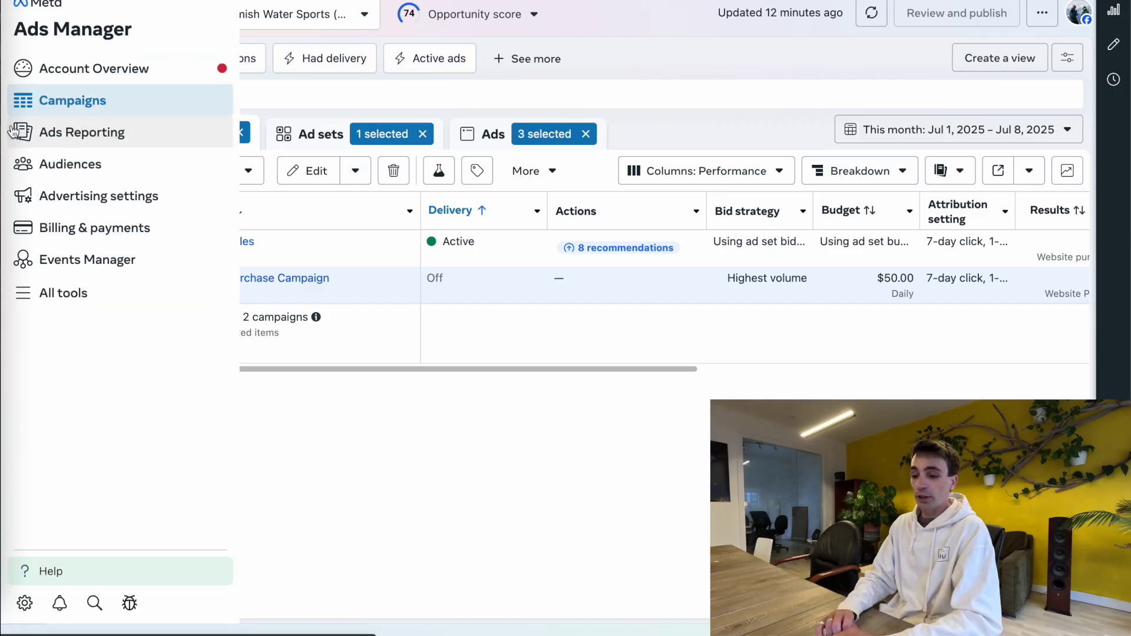
pyautogui.click(57, 163)
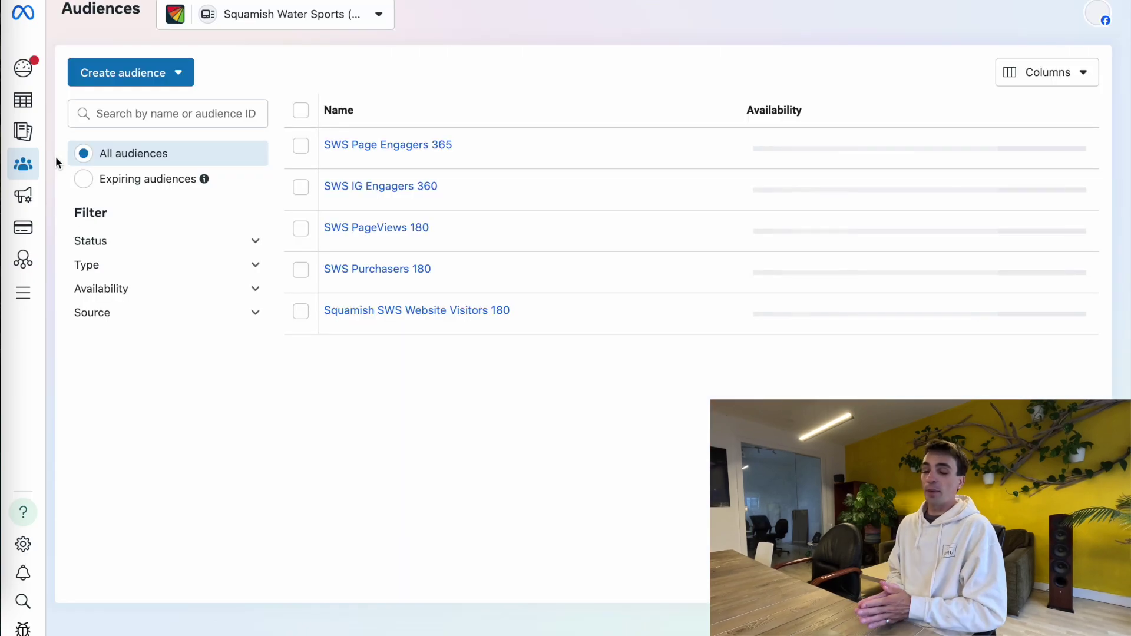
pyautogui.click(172, 71)
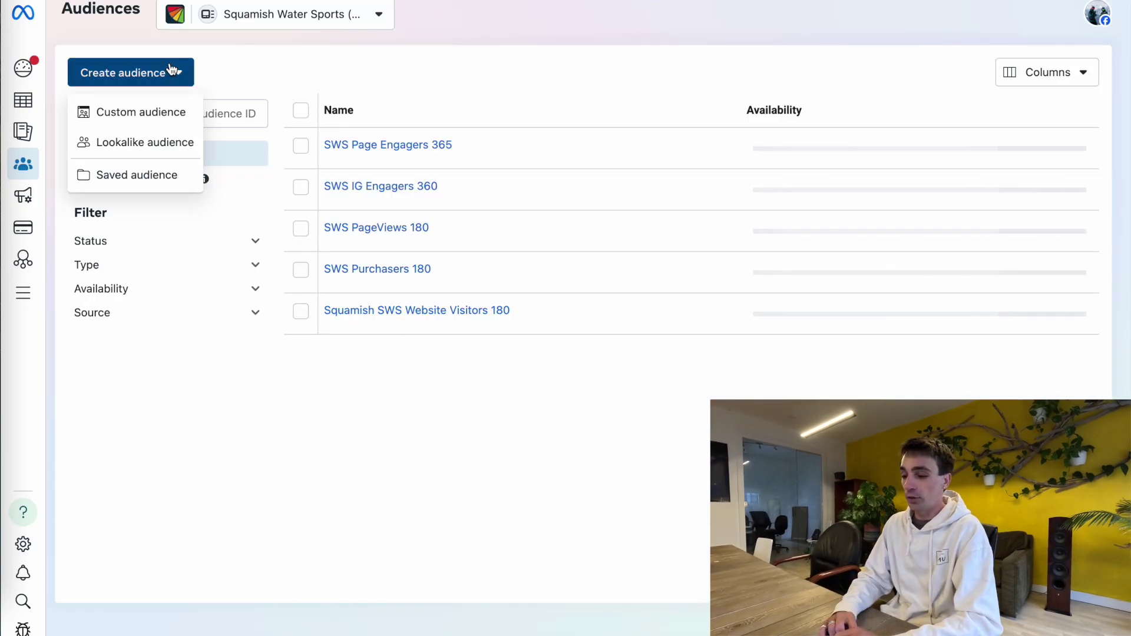
pyautogui.click(138, 117)
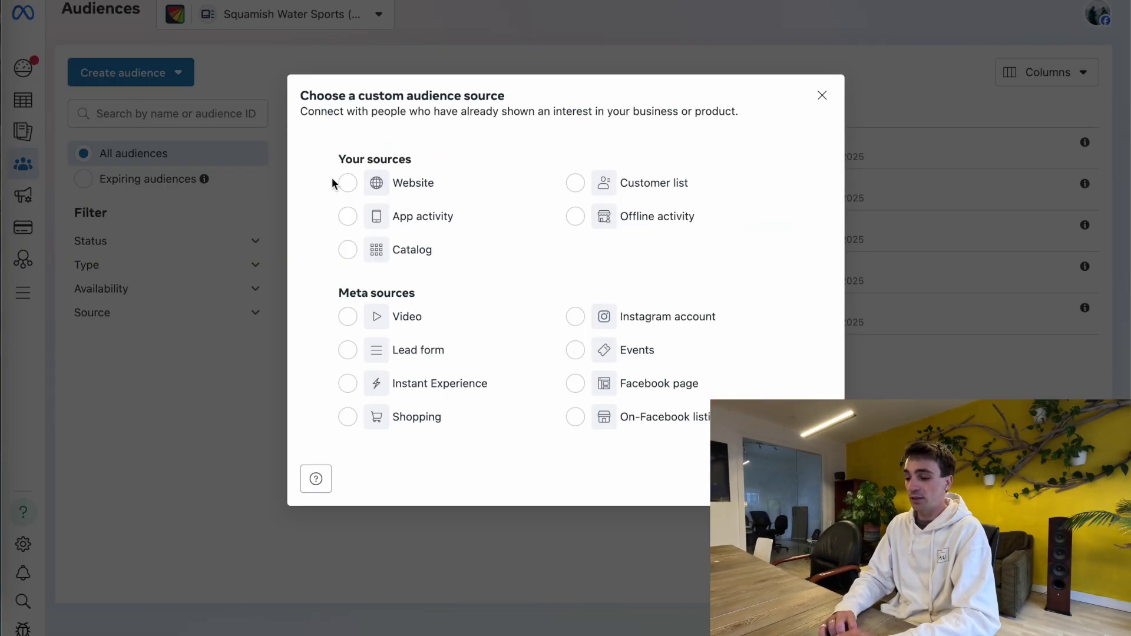
pyautogui.click(348, 182)
pyautogui.press('Escape')
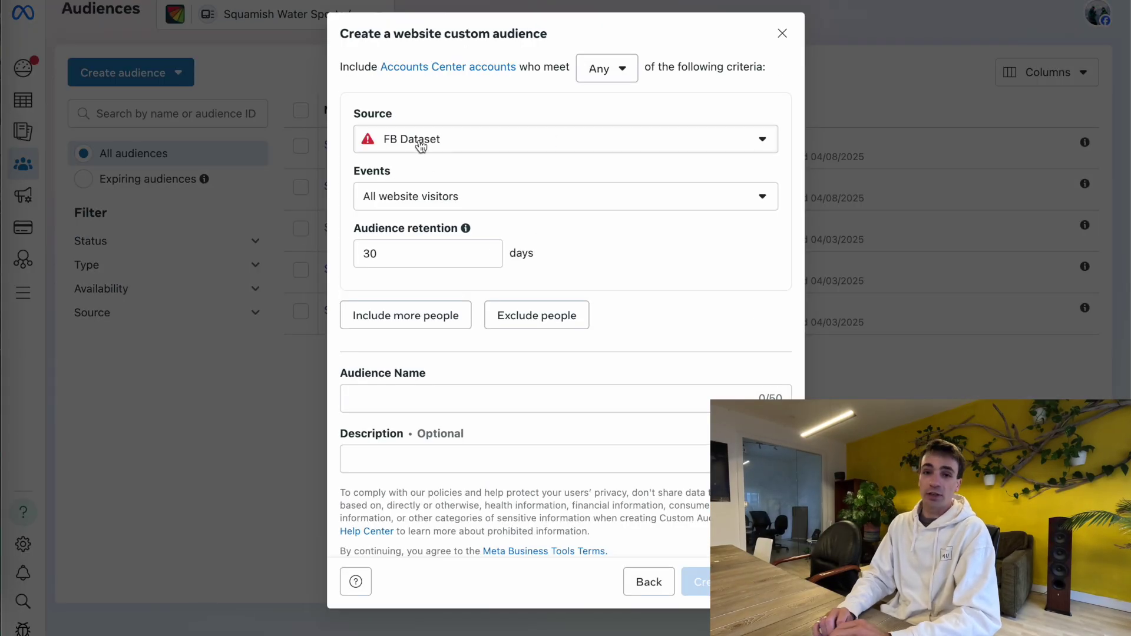
pyautogui.click(420, 145)
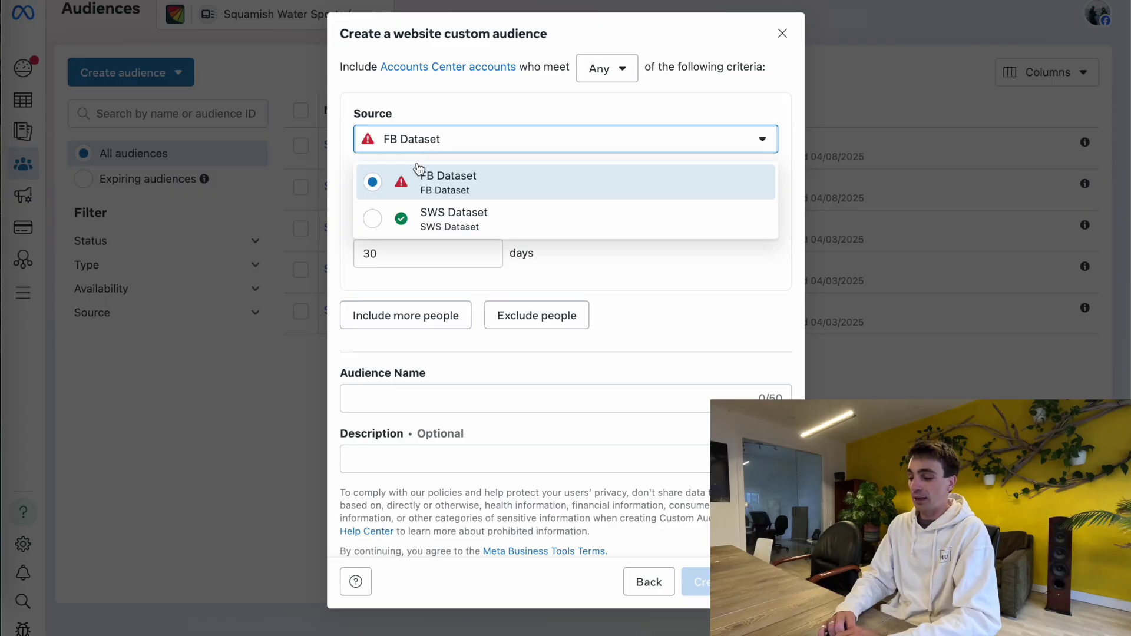
pyautogui.click(424, 215)
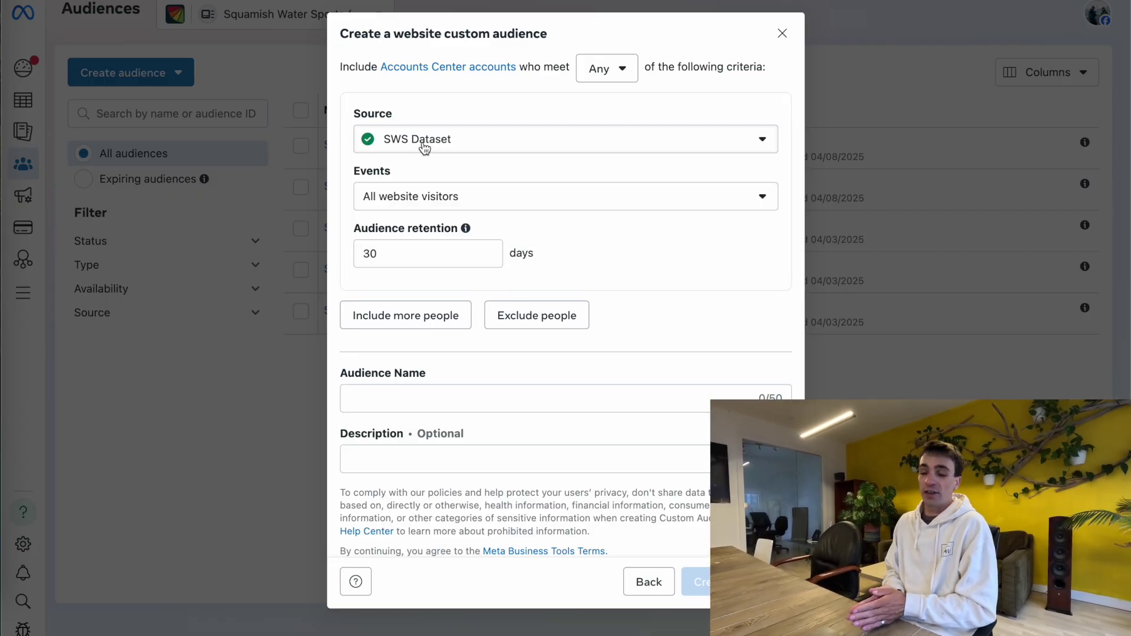
# Base the audience on people who visited specific web pages, with a retention of 180 days.
pyautogui.click(406, 197)
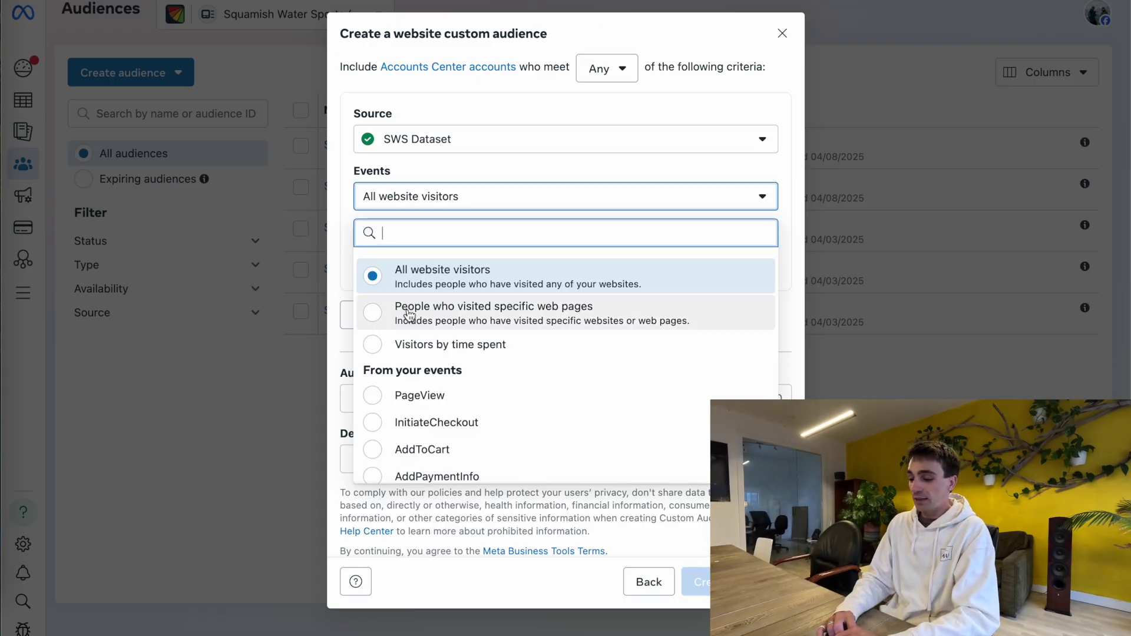
pyautogui.click(408, 315)
pyautogui.doubleClick(383, 253)
pyautogui.write('180')
pyautogui.click(588, 254)
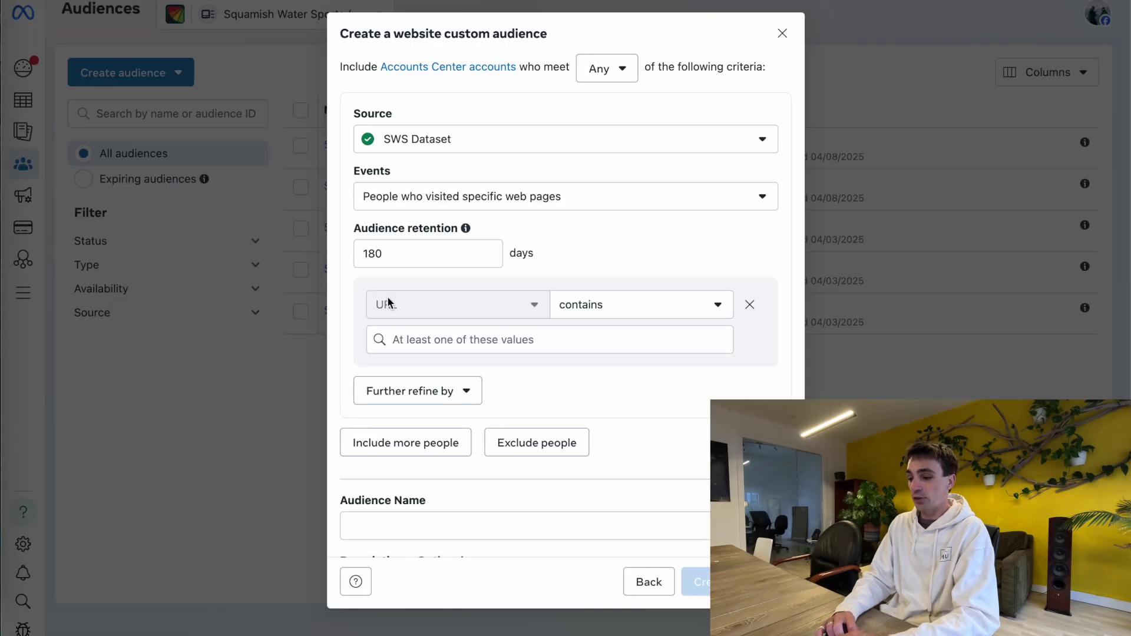
pyautogui.click(409, 333)
pyautogui.write('https://www.wellnessliving.com/catalog/squamish_windsports_society')
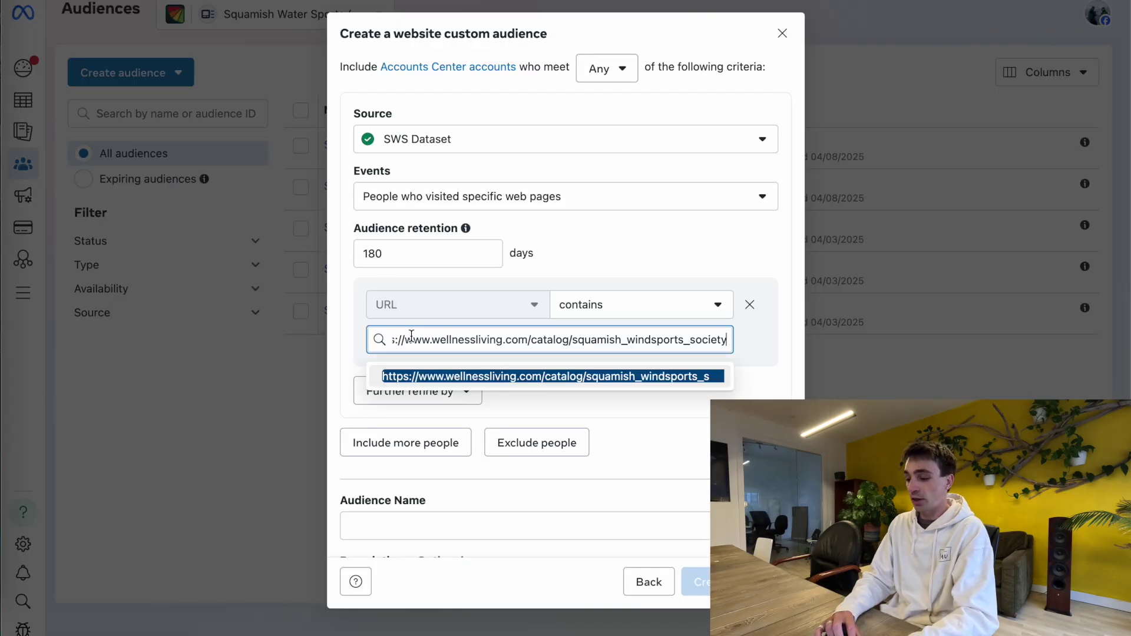
pyautogui.press('Return')
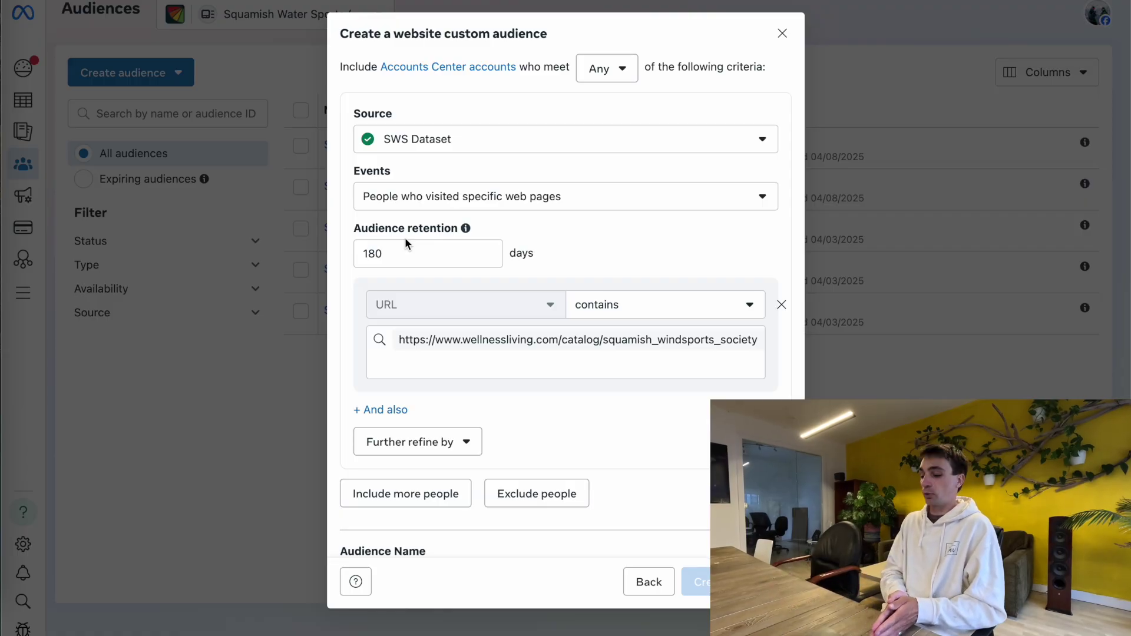
# Name the audience "SWS Website Visitors 180" and create it.
pyautogui.scroll(-3, 504, 392)
pyautogui.click(468, 384)
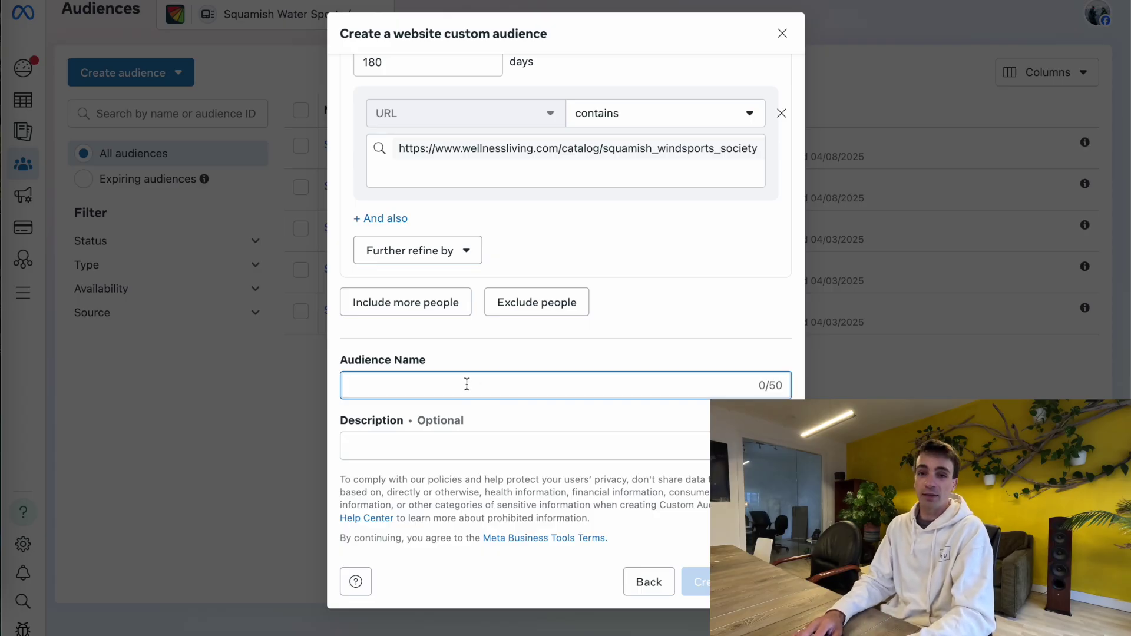
pyautogui.write('SWS ')
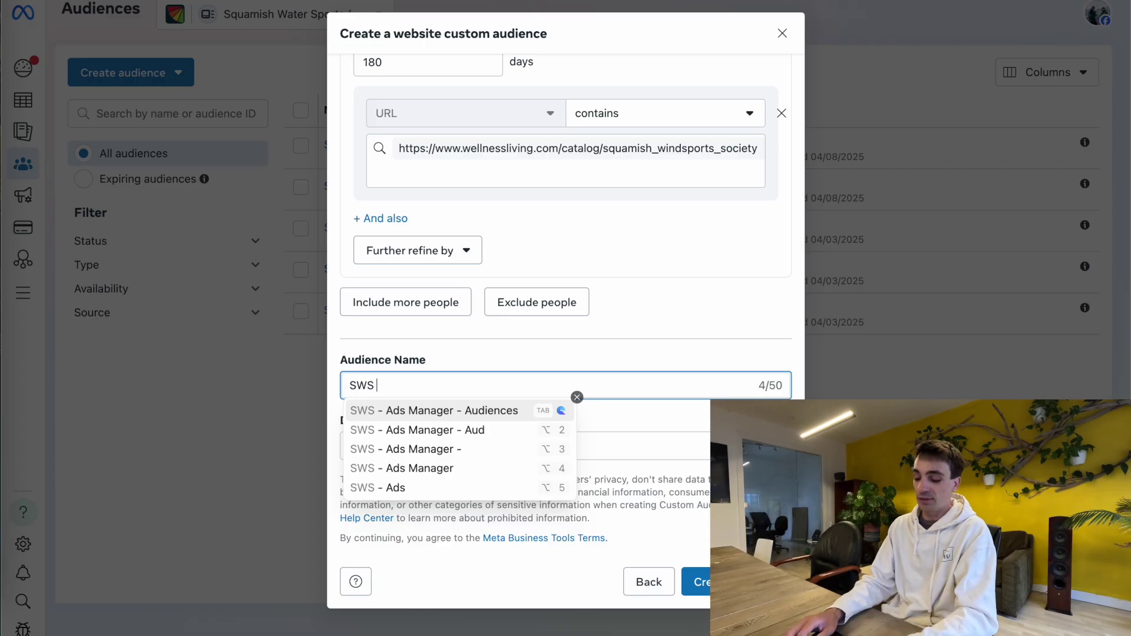
pyautogui.write('Website Visitors 180')
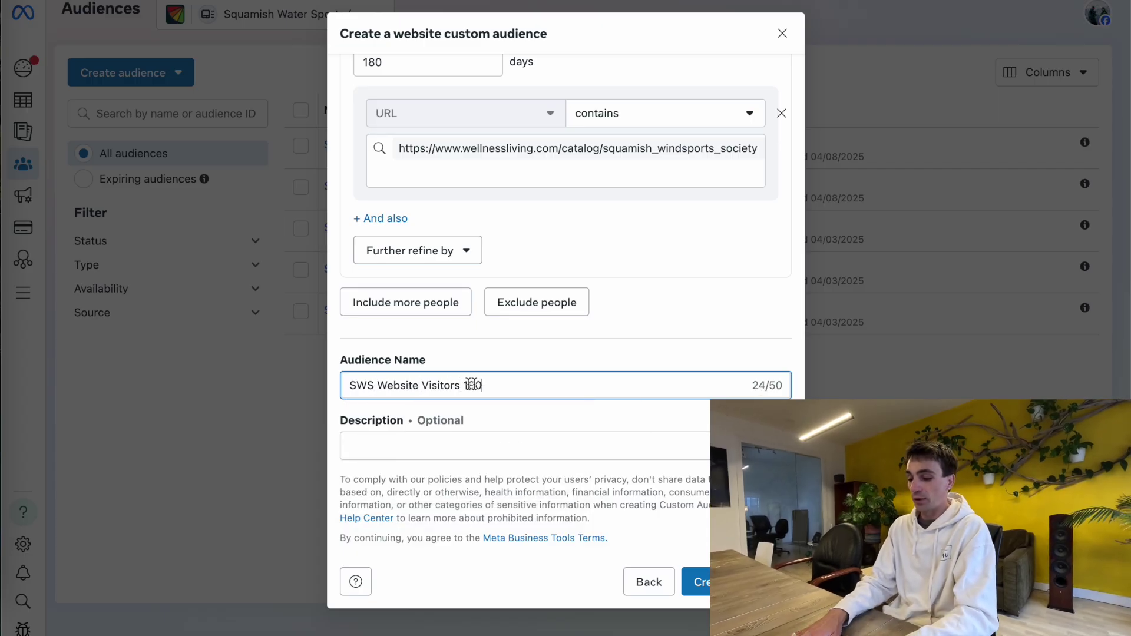
pyautogui.click(698, 582)
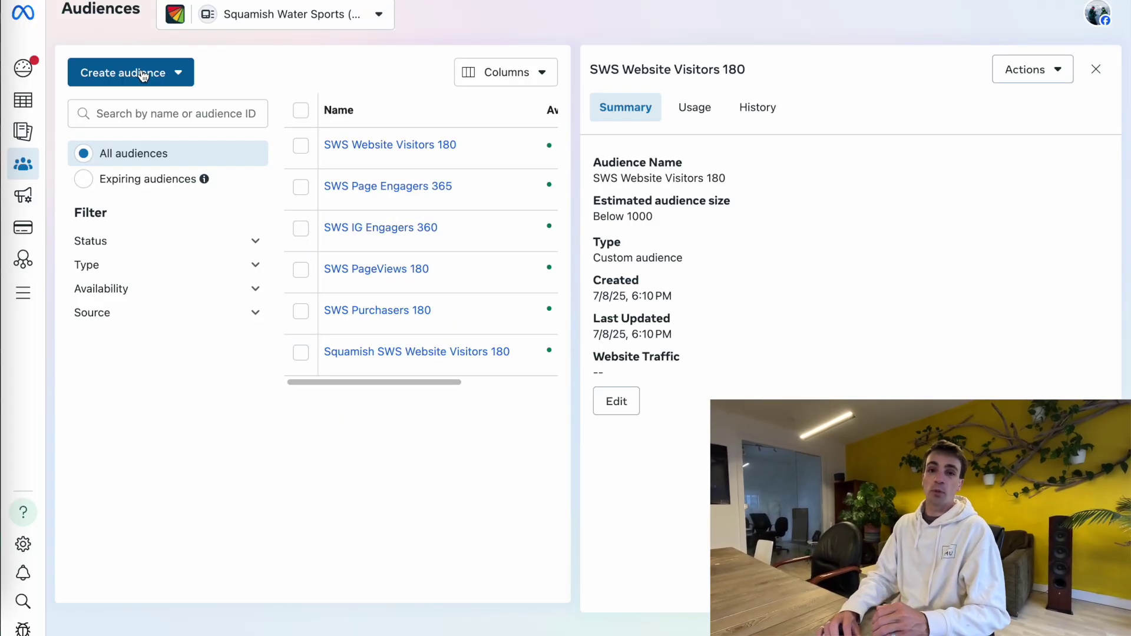
# Start another custom audience with Website as its source.
pyautogui.click(142, 73)
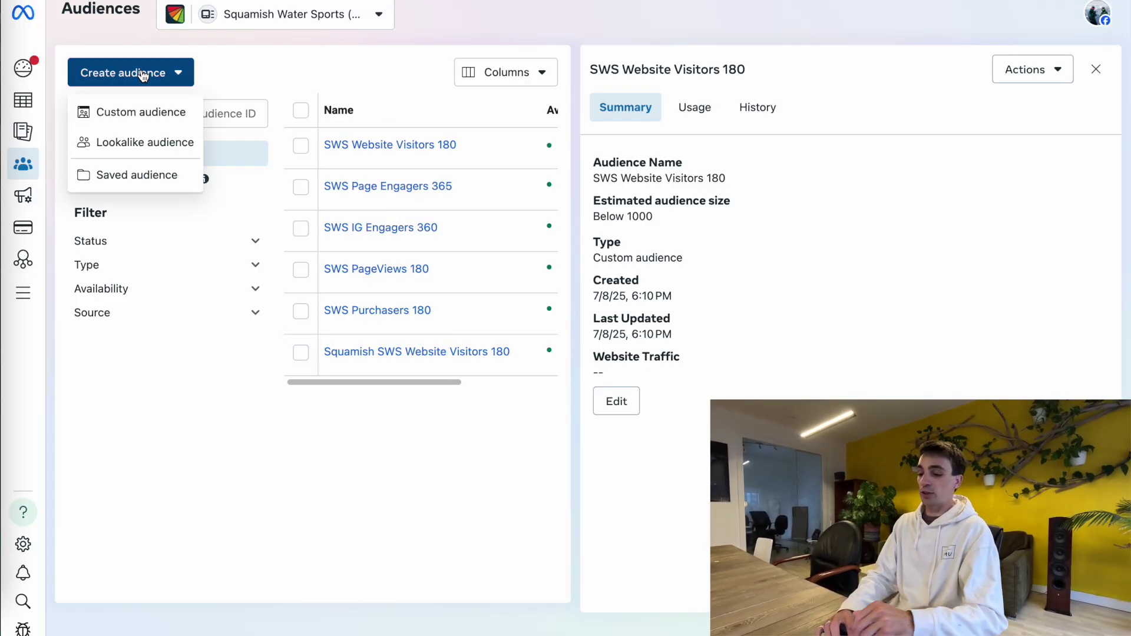
pyautogui.click(143, 114)
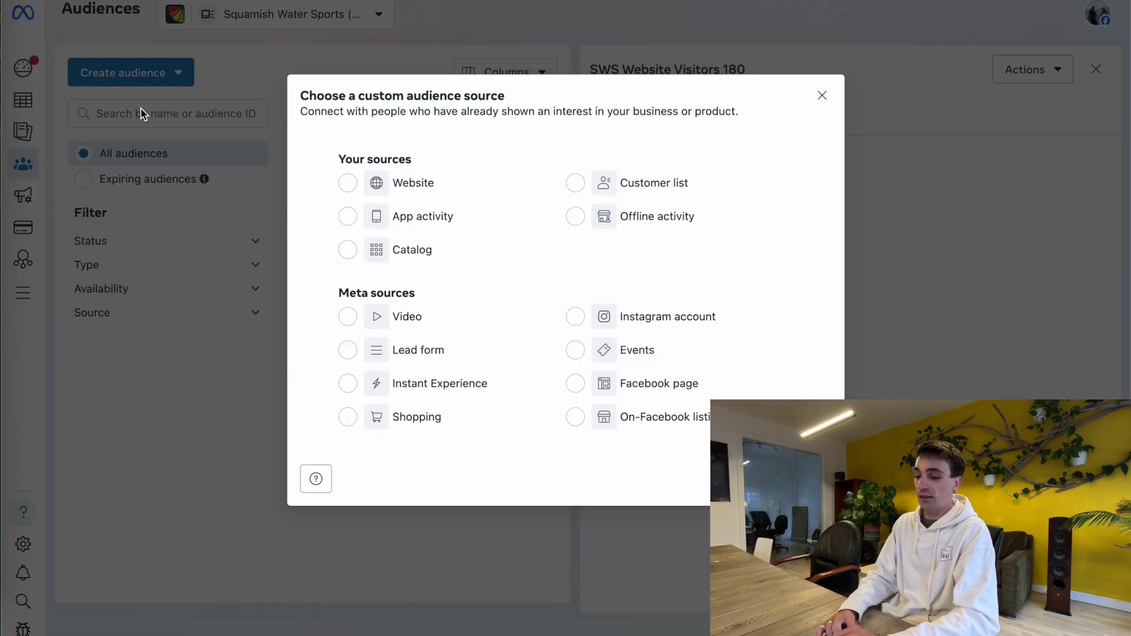
pyautogui.click(347, 184)
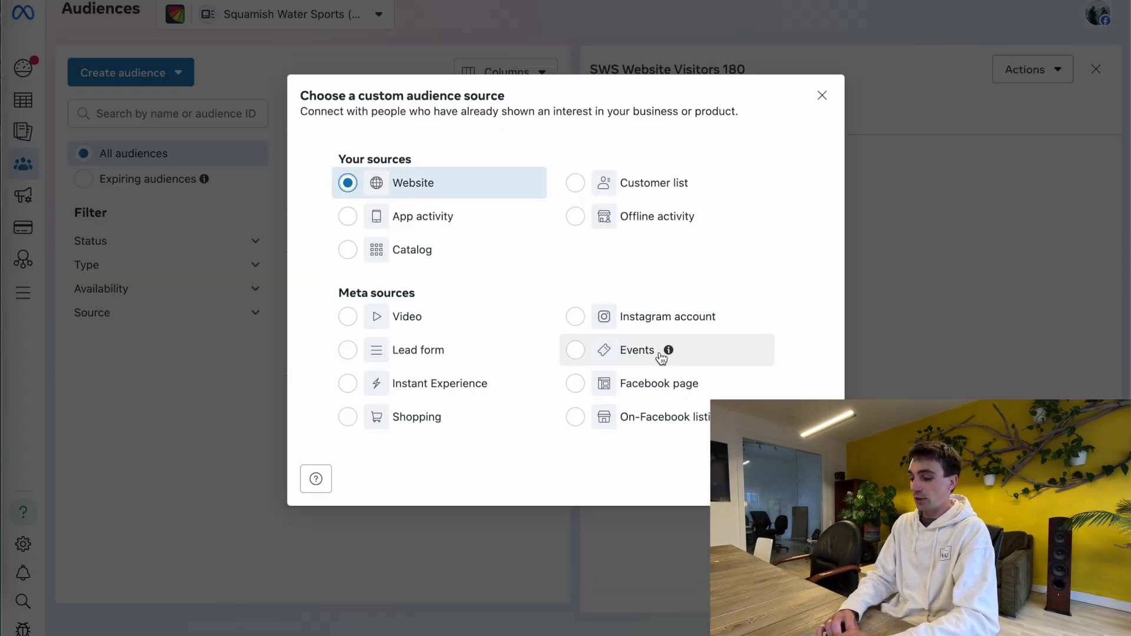
pyautogui.click(812, 478)
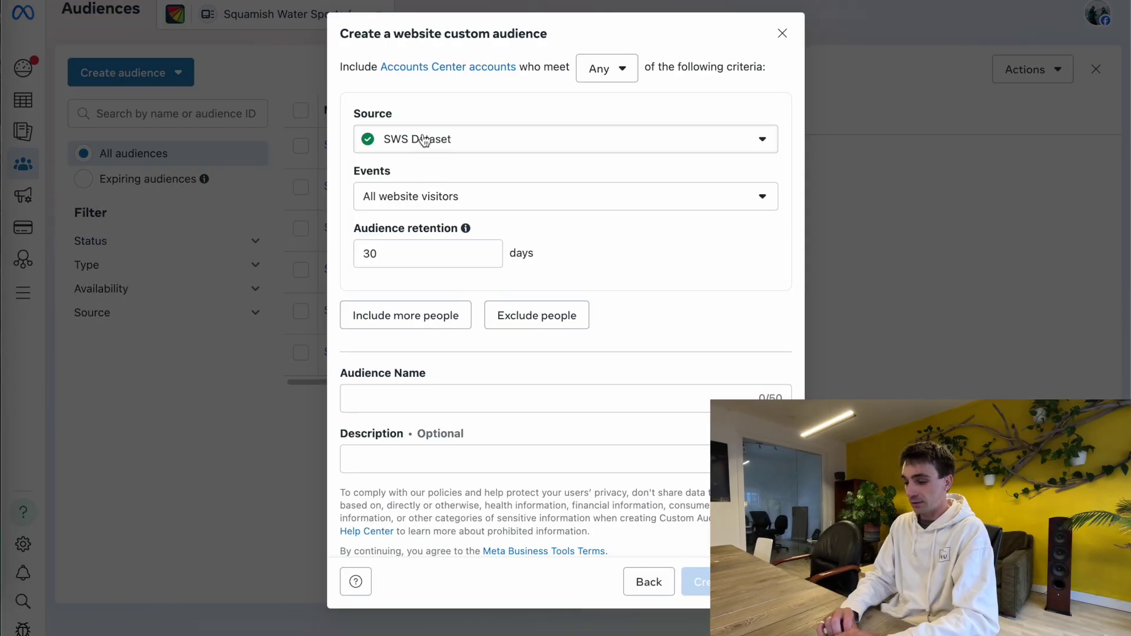
# Base the audience on the Purchase event with a retention of 180 days.
pyautogui.click(461, 205)
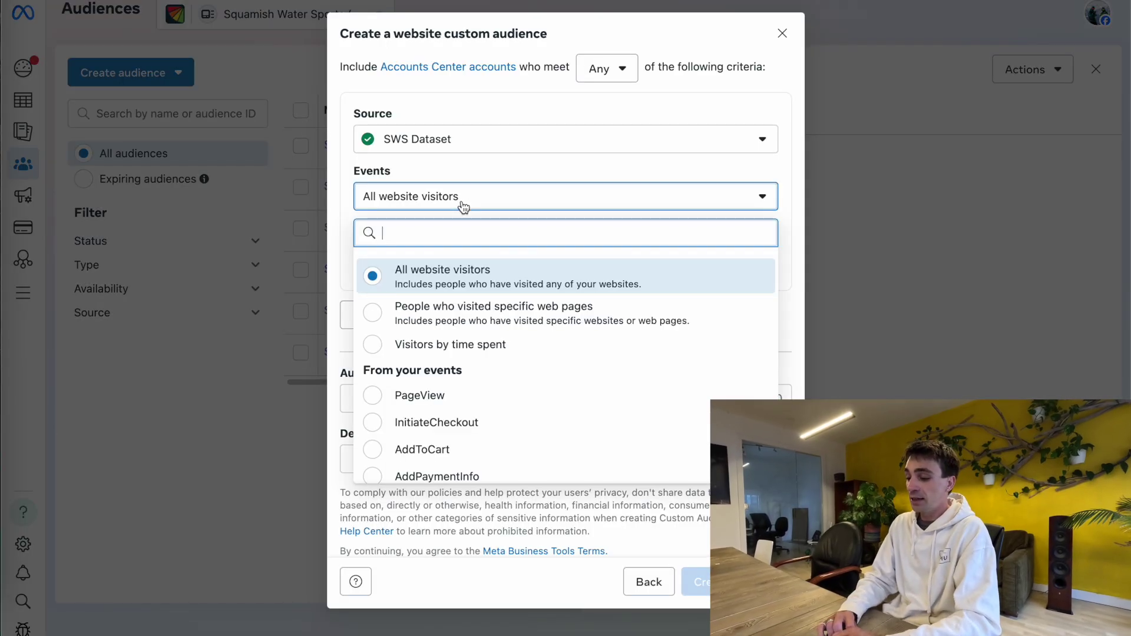
pyautogui.scroll(-2, 479, 308)
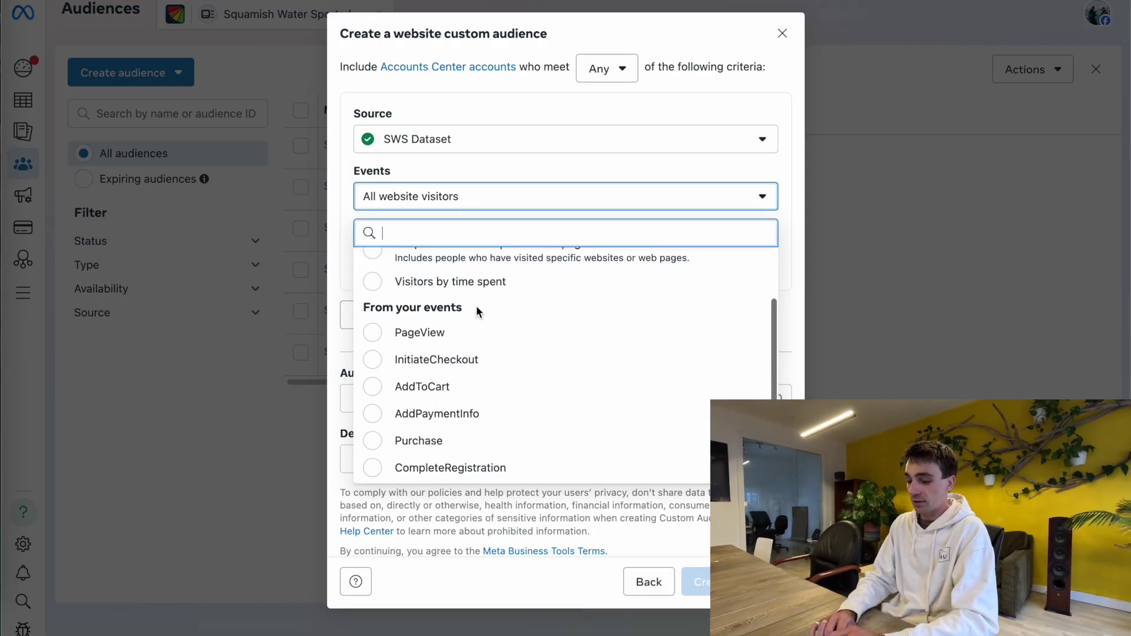
pyautogui.click(390, 442)
pyautogui.doubleClick(437, 258)
pyautogui.write('180')
# Name the audience "SWS Purchasers 180", create it and dismiss the suggested next steps.
pyautogui.click(492, 433)
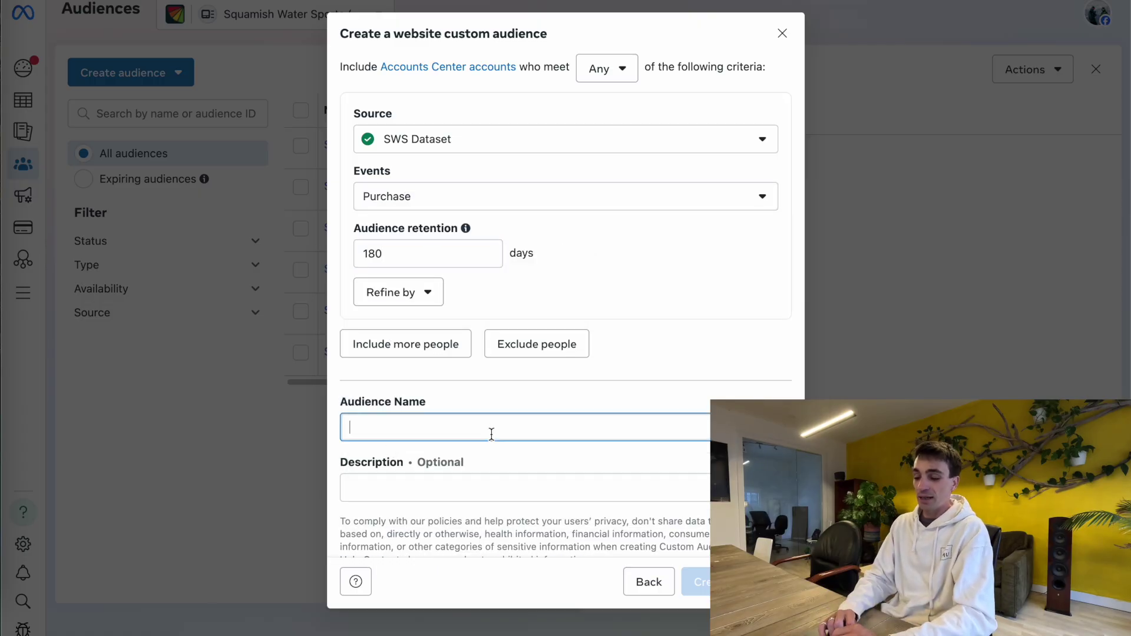
pyautogui.write('SWS')
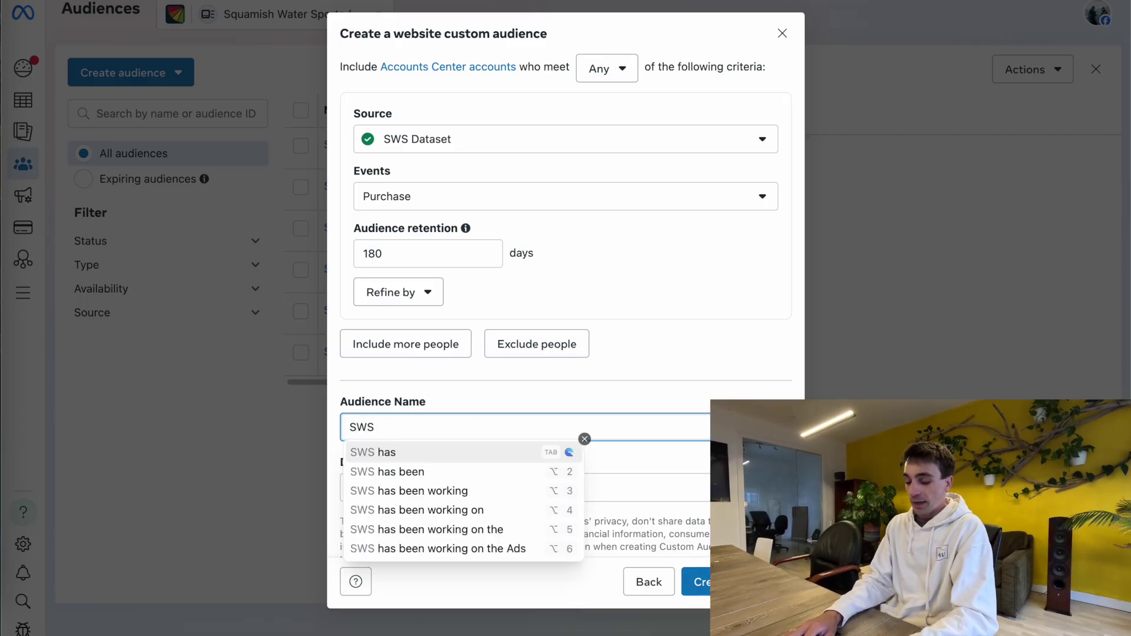
pyautogui.write(' Purchasers 180')
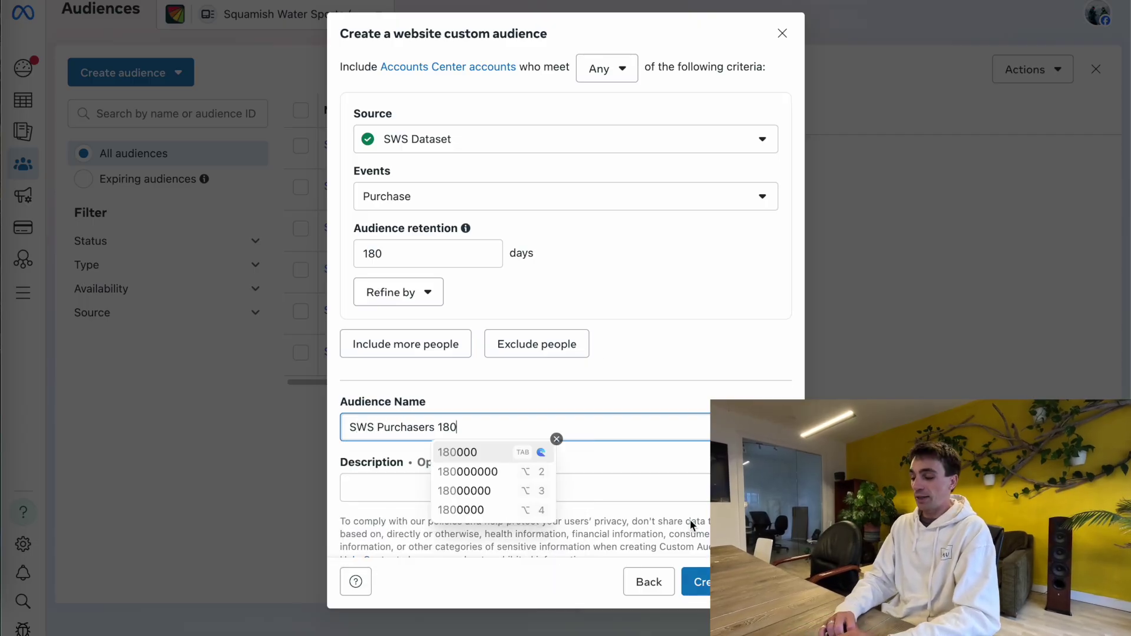
pyautogui.click(698, 583)
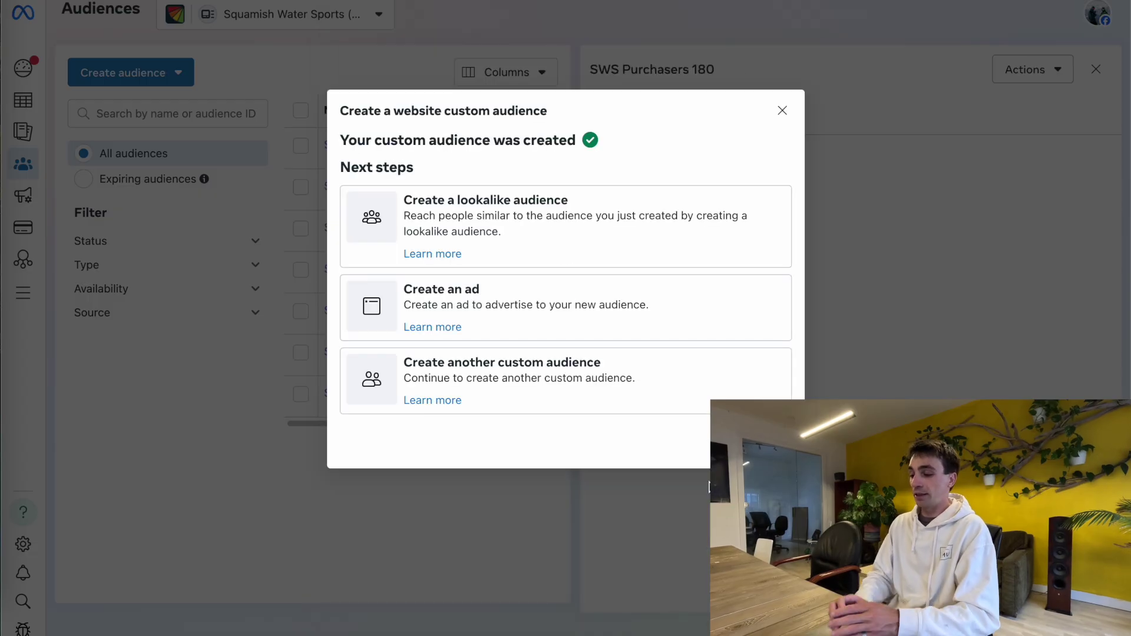
pyautogui.press('Escape')
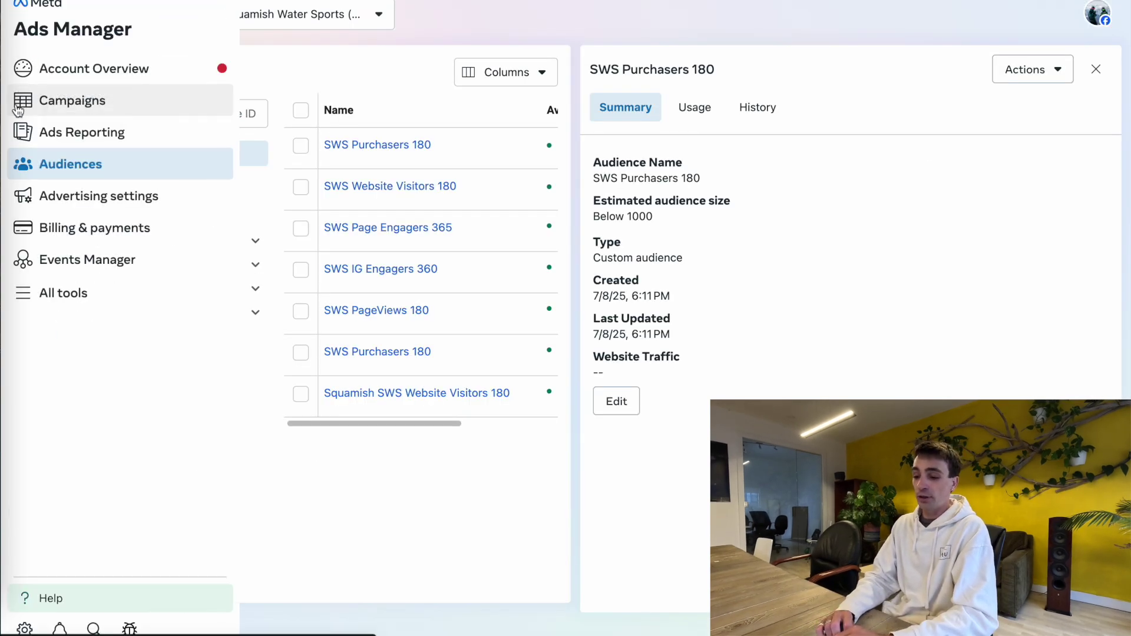
# Return to the campaigns overview and create a new auction campaign with the Sales objective.
pyautogui.click(64, 104)
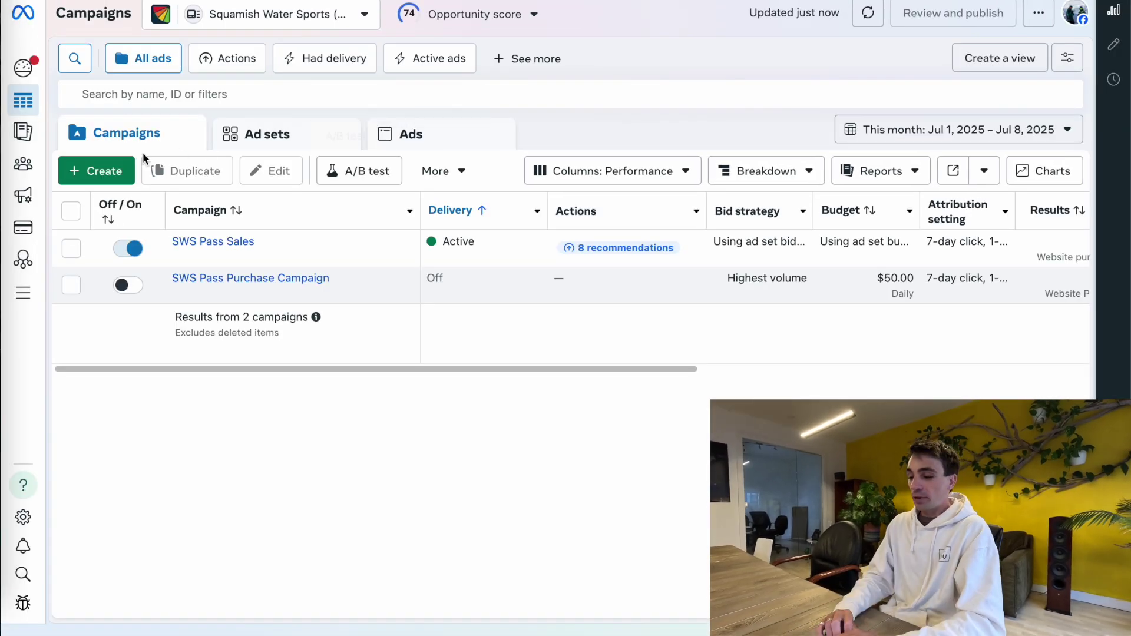
pyautogui.click(93, 169)
pyautogui.click(386, 407)
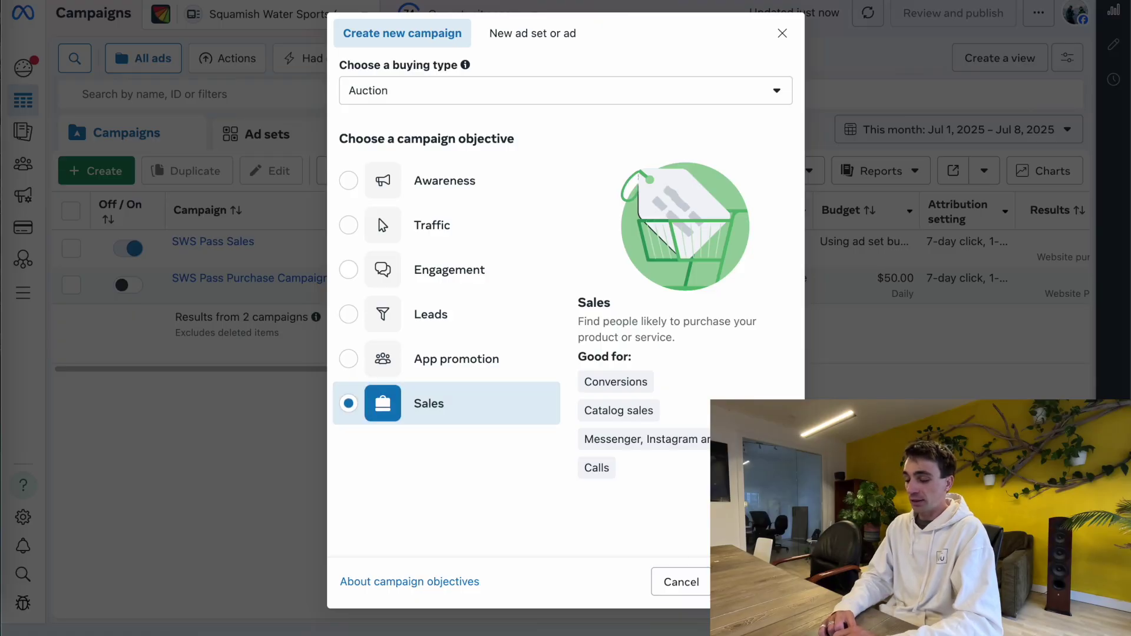
pyautogui.click(757, 582)
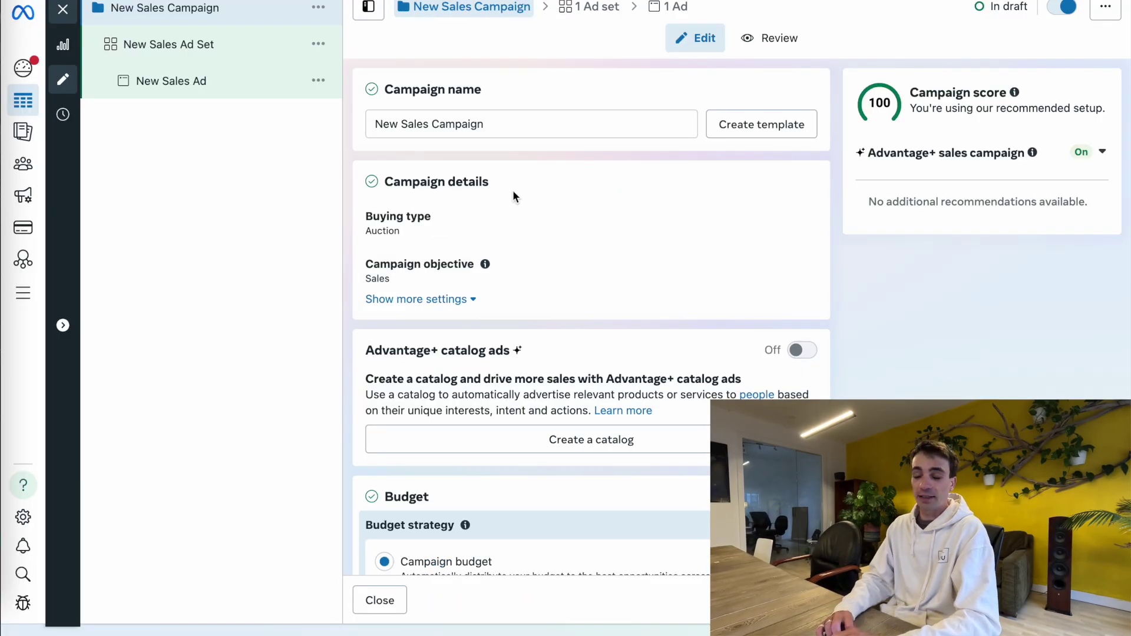
# Rename the new campaign "SWS Retargeting Campaign".
pyautogui.tripleClick(437, 124)
pyautogui.write('SW')
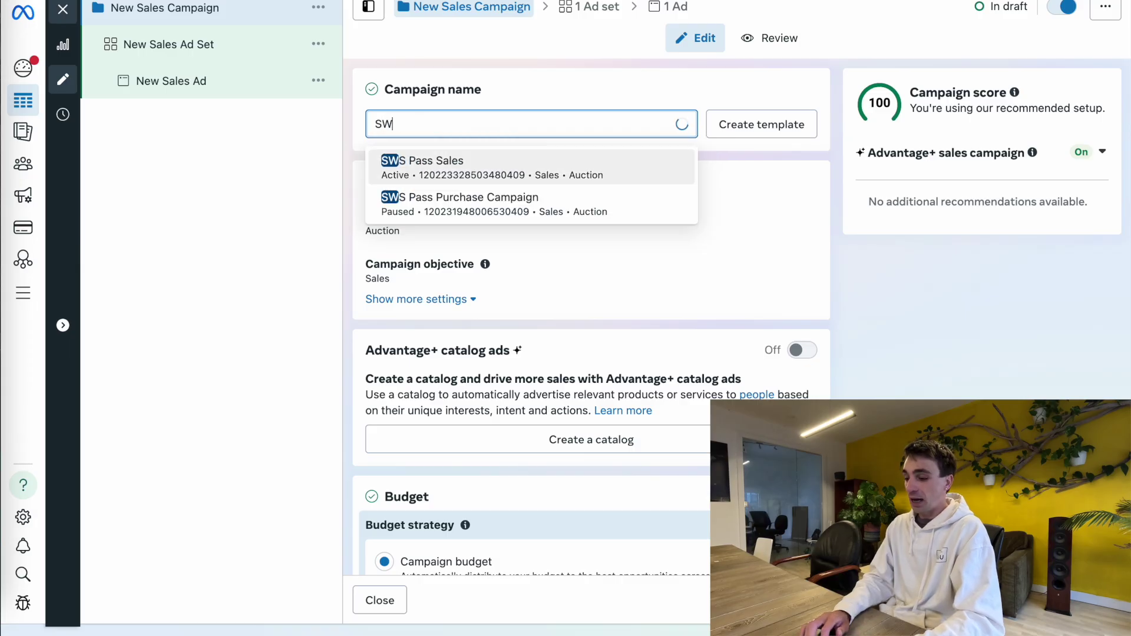
pyautogui.write('S Retarge')
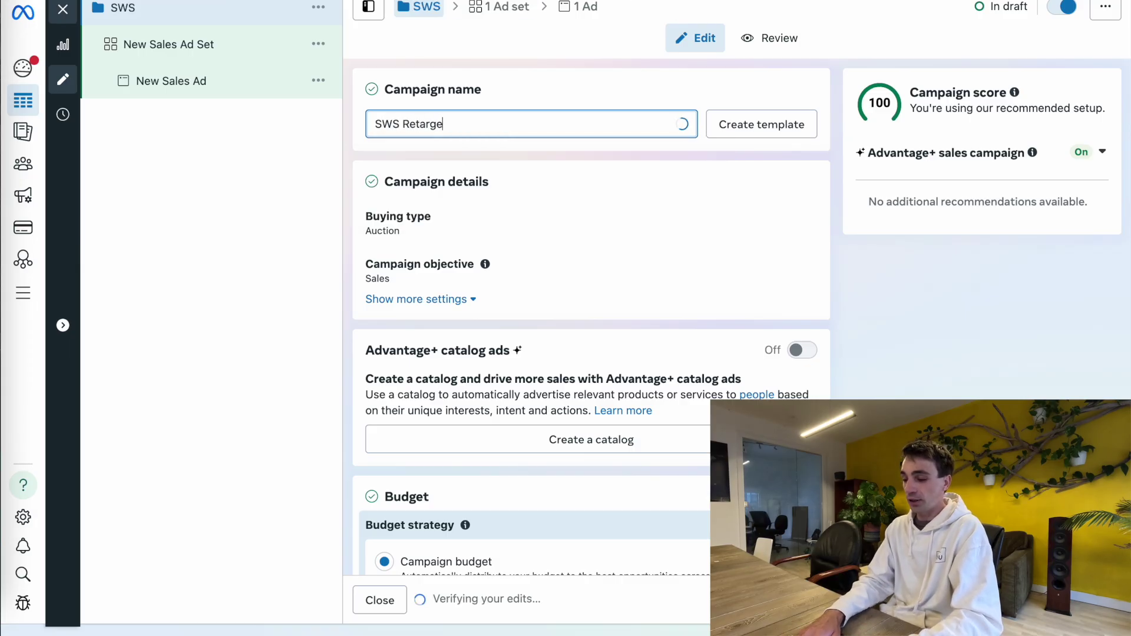
pyautogui.write('ting Campaign')
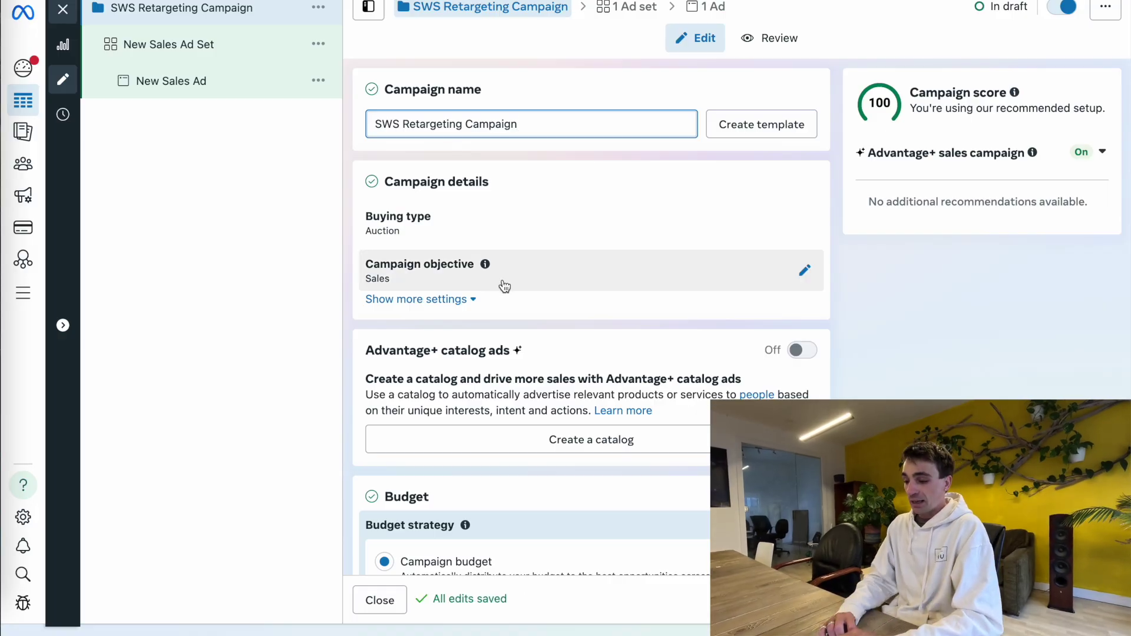
# Set the campaign's daily budget to $10.00 CAD.
pyautogui.scroll(-1, 504, 287)
pyautogui.scroll(-3, 412, 218)
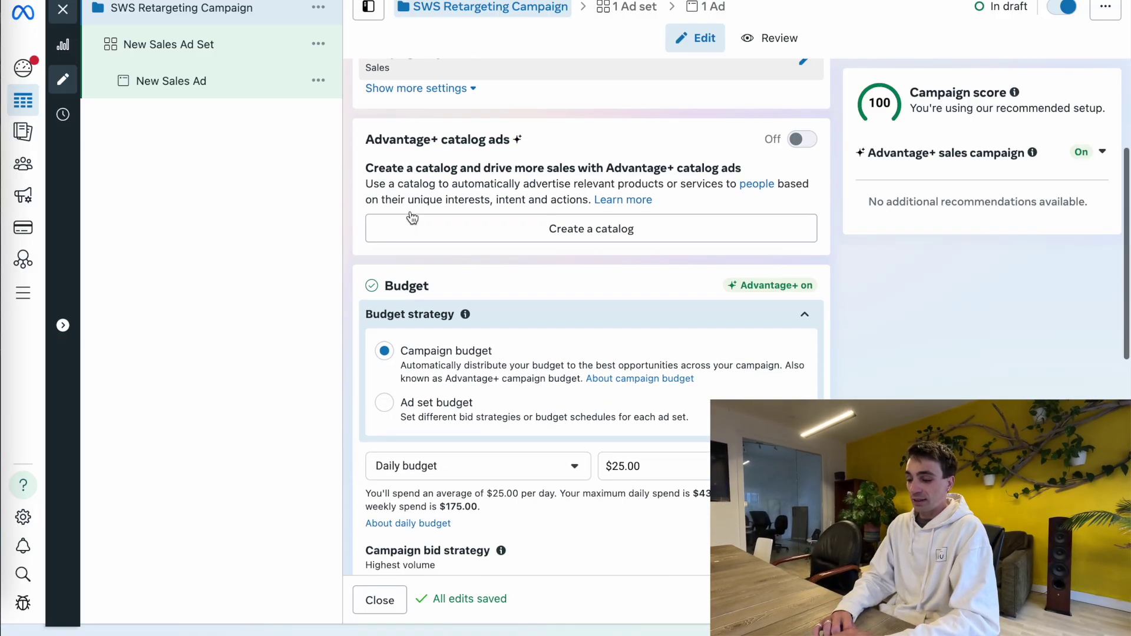
pyautogui.scroll(-3, 412, 218)
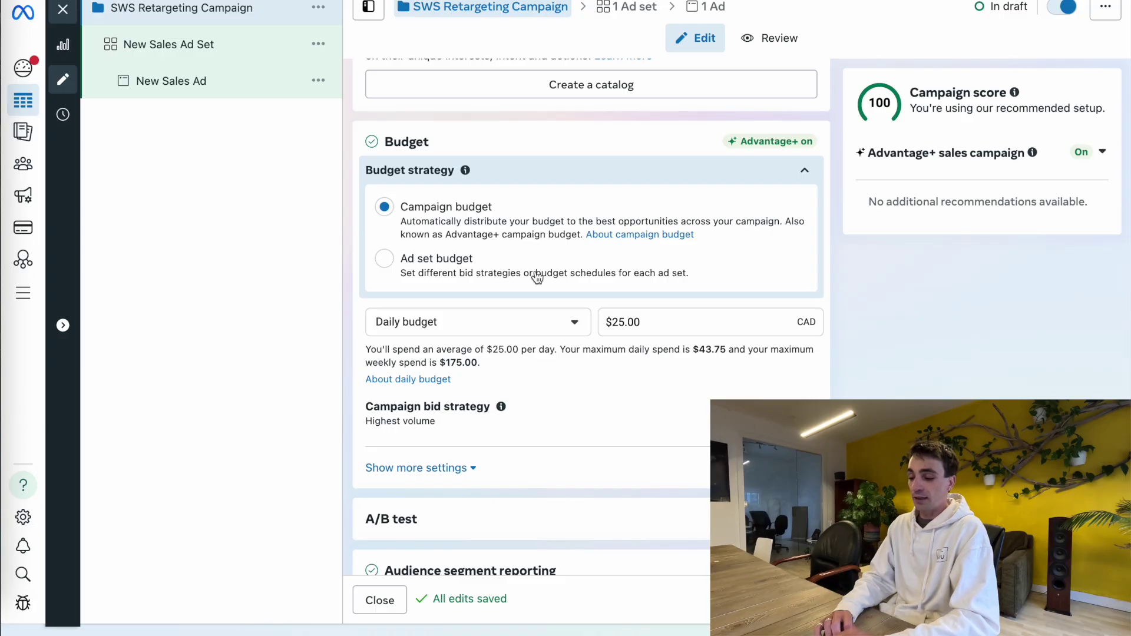
pyautogui.tripleClick(623, 322)
pyautogui.write('10')
pyautogui.click(861, 356)
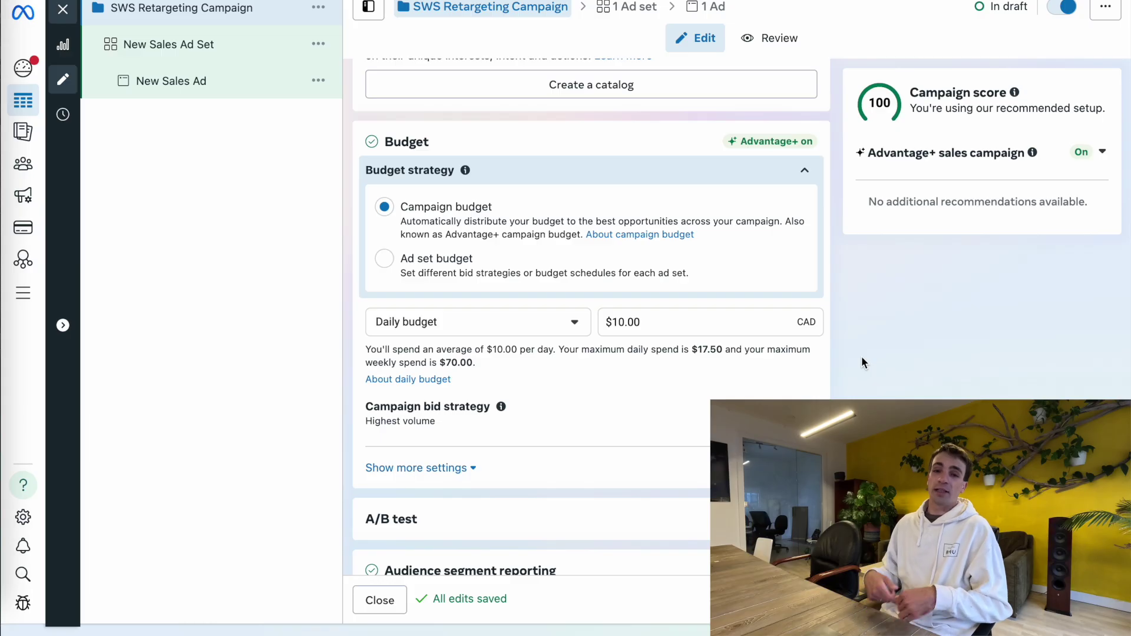
# Set the campaign's daily budget to $5.00 CAD.
pyautogui.click(672, 324)
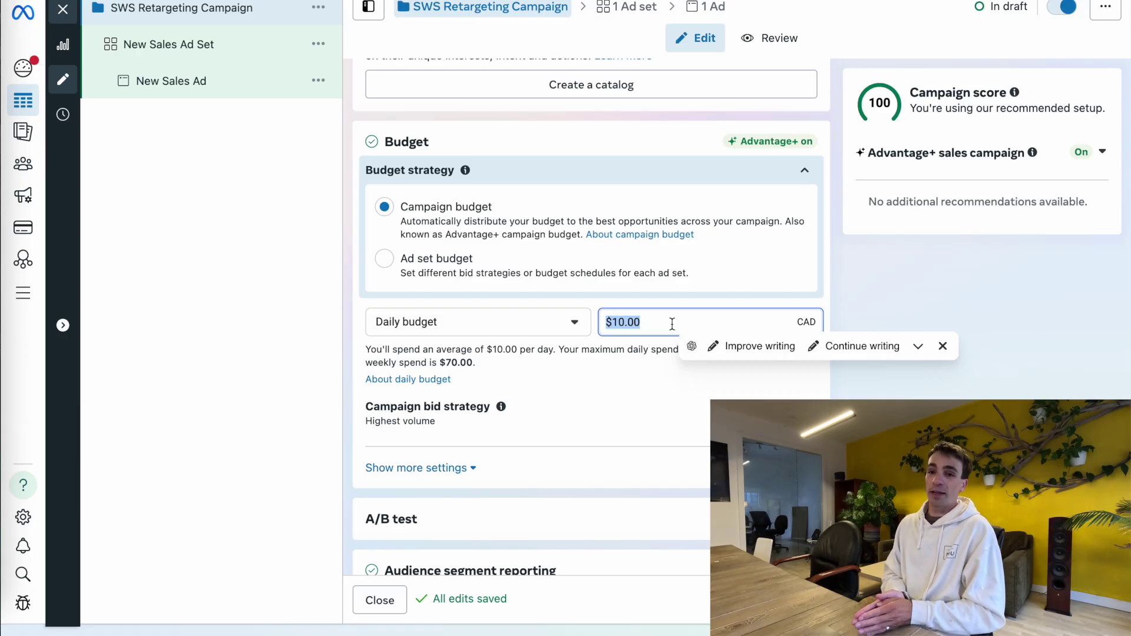
pyautogui.write('5')
pyautogui.click(714, 364)
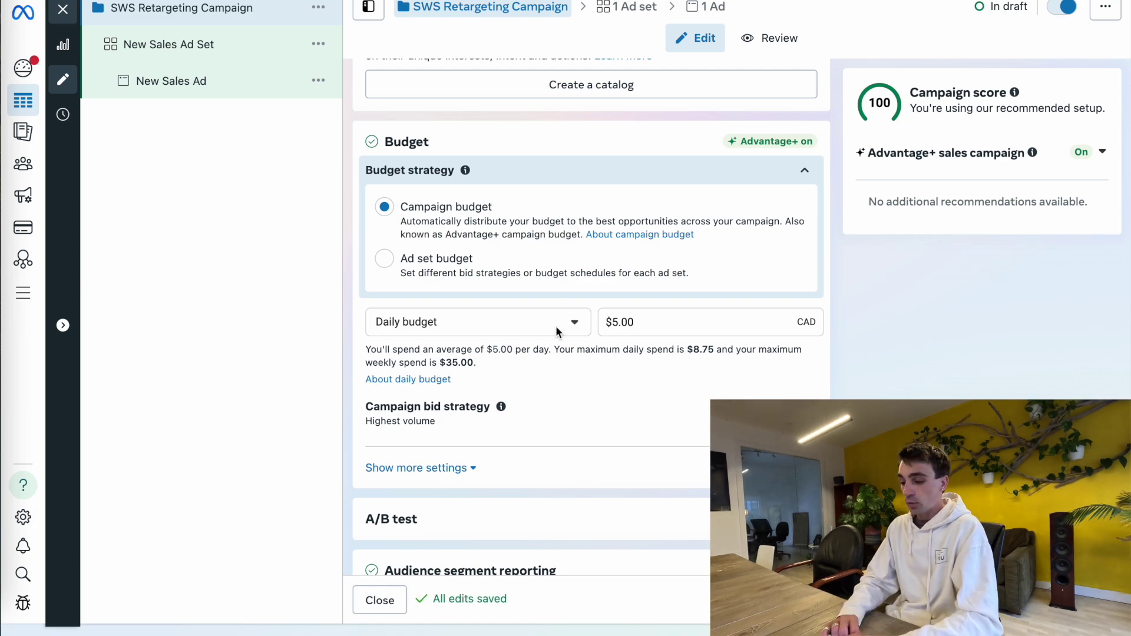
# Open the campaign bid strategy for editing and keep it on Highest volume.
pyautogui.scroll(-1, 540, 337)
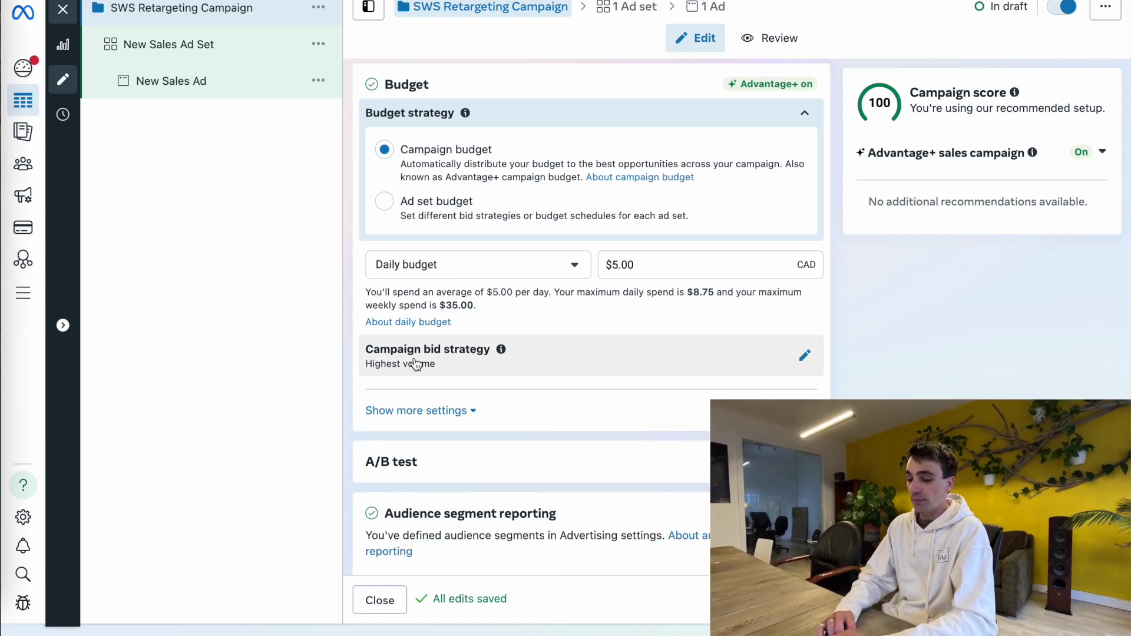
pyautogui.click(797, 362)
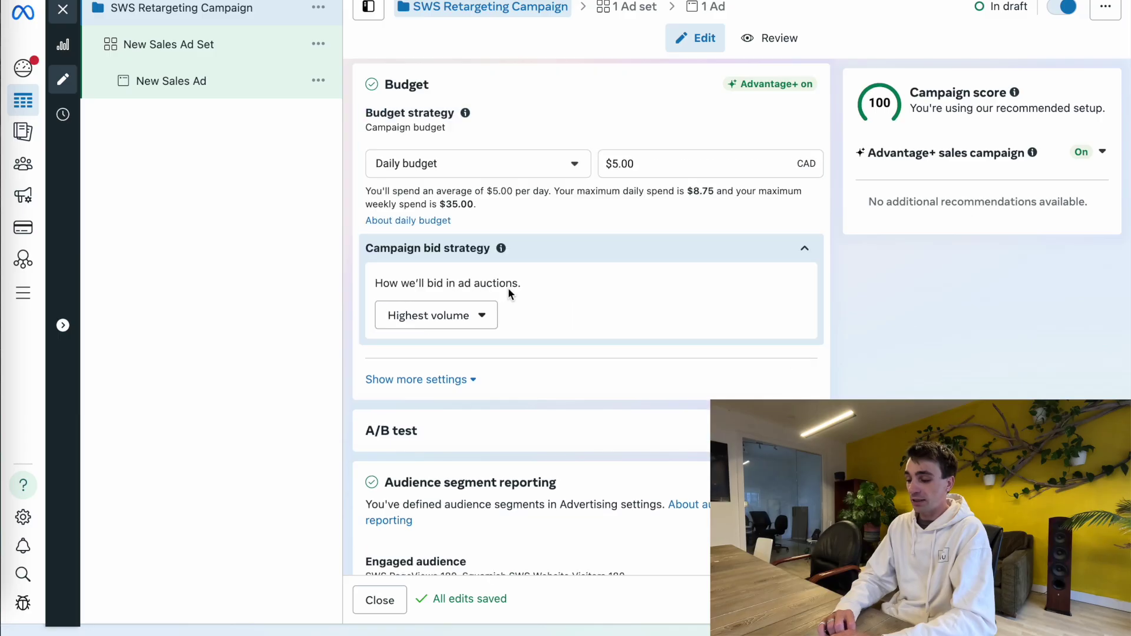
pyautogui.click(426, 316)
pyautogui.click(421, 323)
# Expand the Engaged audience and Existing customers segments to examine which custom audiences each one uses.
pyautogui.scroll(-3, 606, 343)
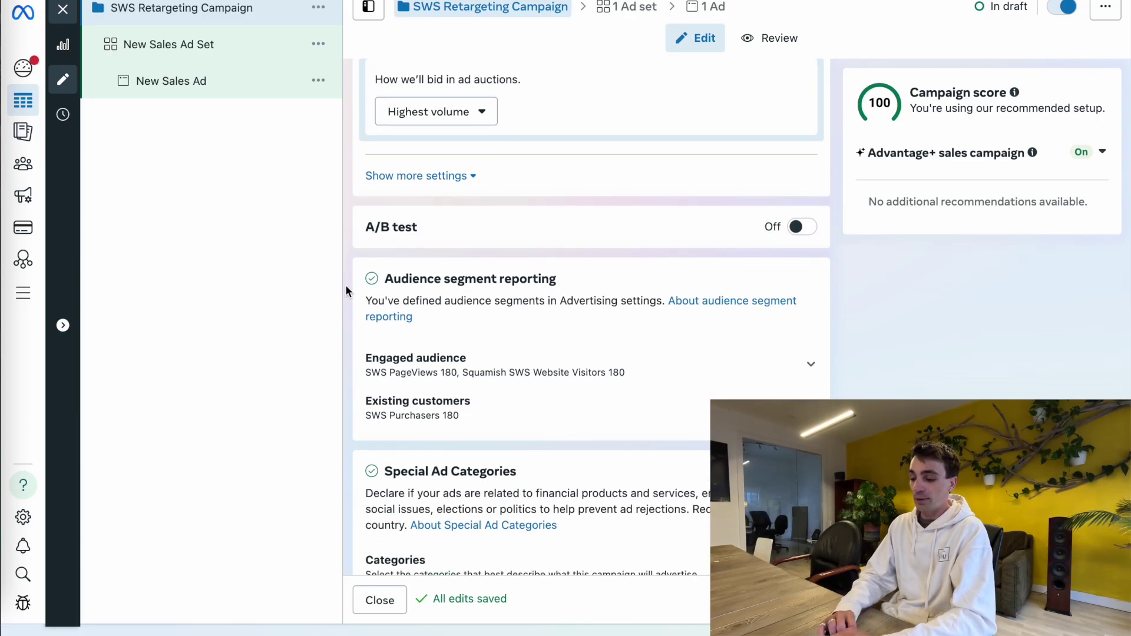
pyautogui.scroll(-1, 412, 287)
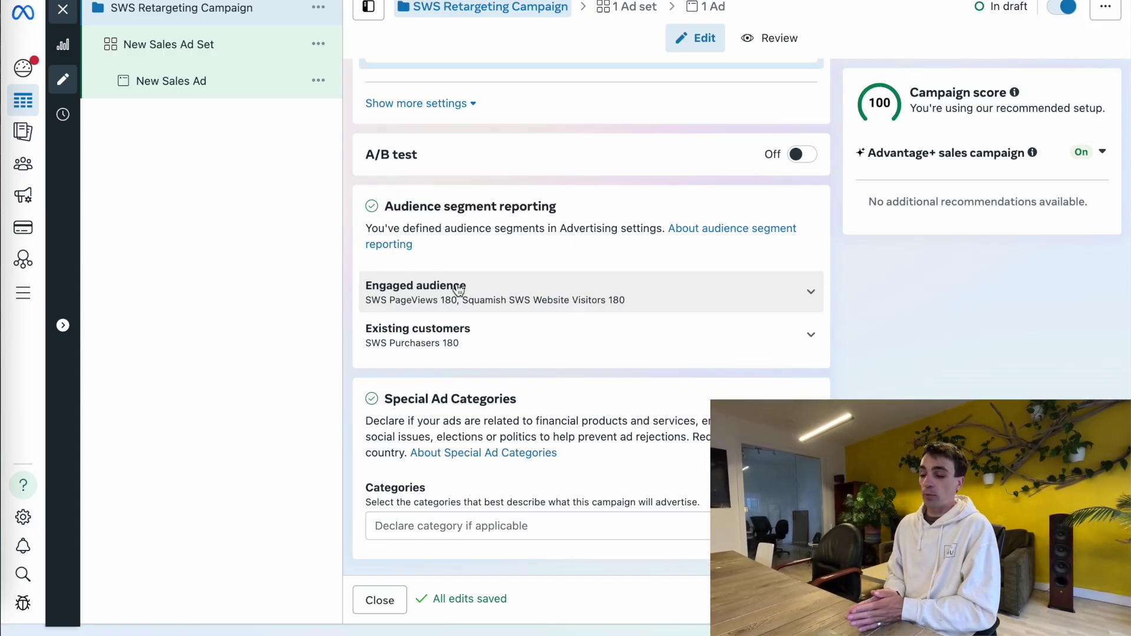
pyautogui.click(459, 289)
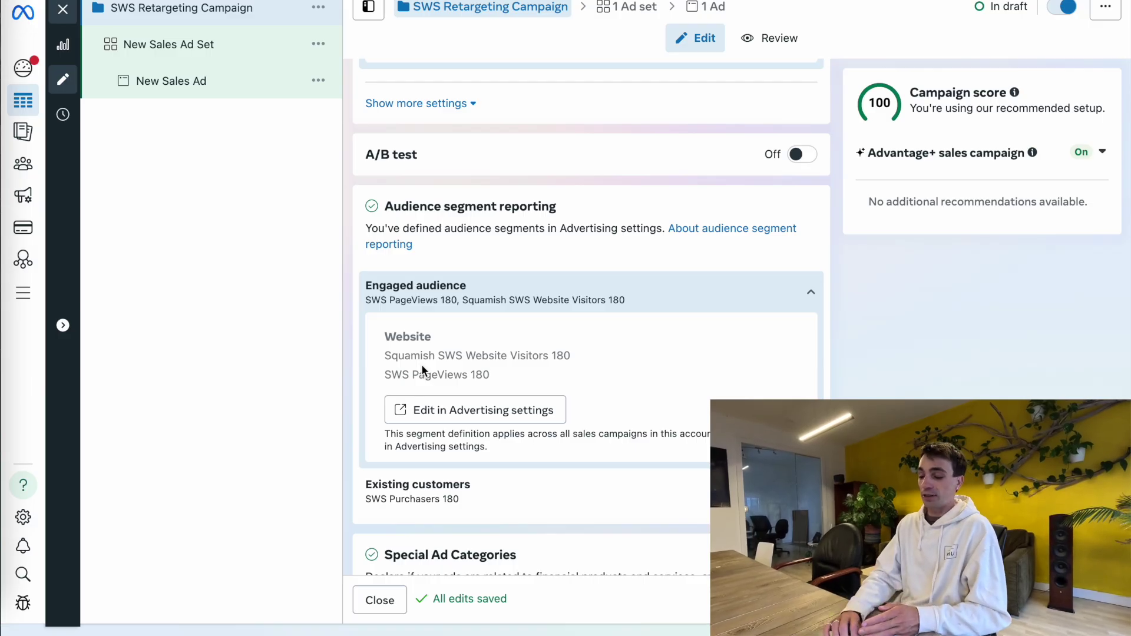
pyautogui.scroll(-3, 422, 364)
pyautogui.click(448, 348)
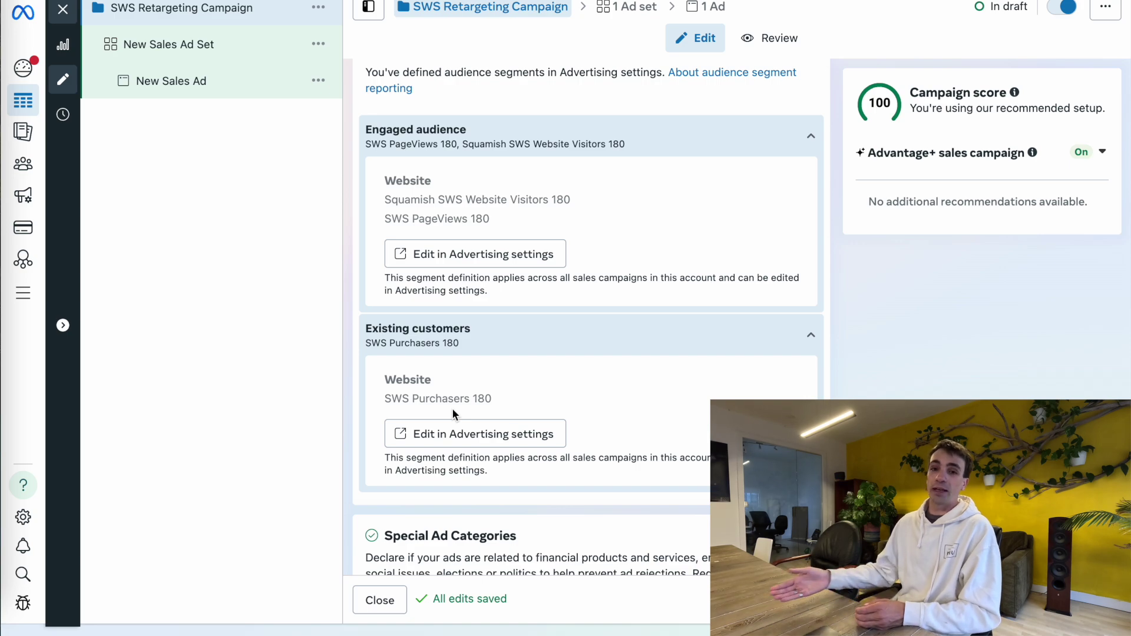
# Review the available Special Ad Categories without declaring any for the campaign.
pyautogui.scroll(-2, 452, 408)
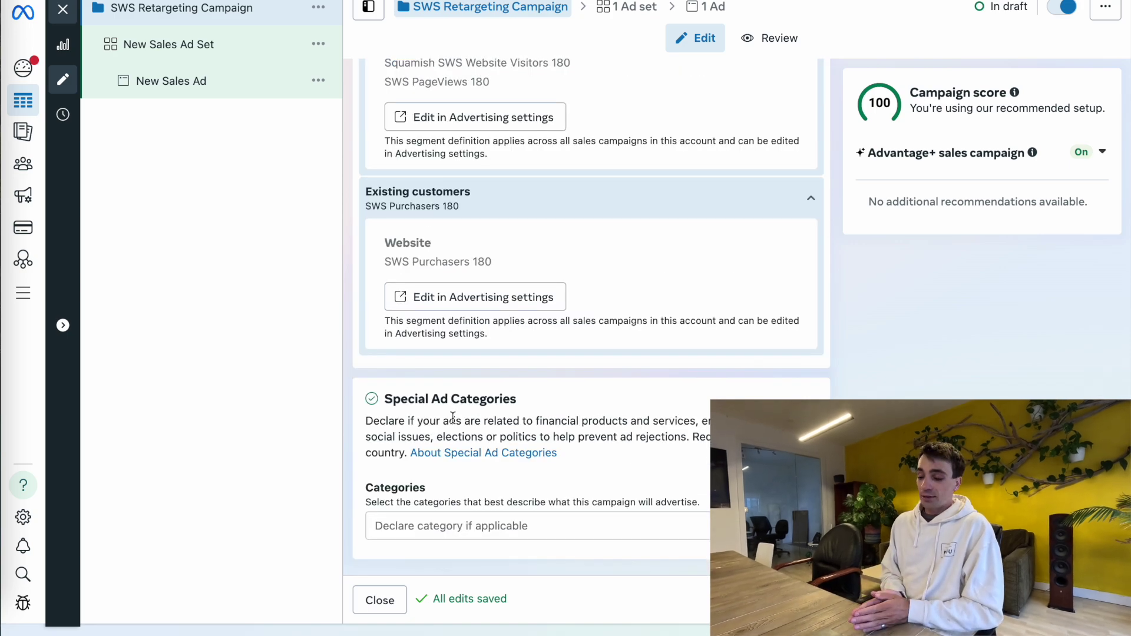
pyautogui.click(455, 529)
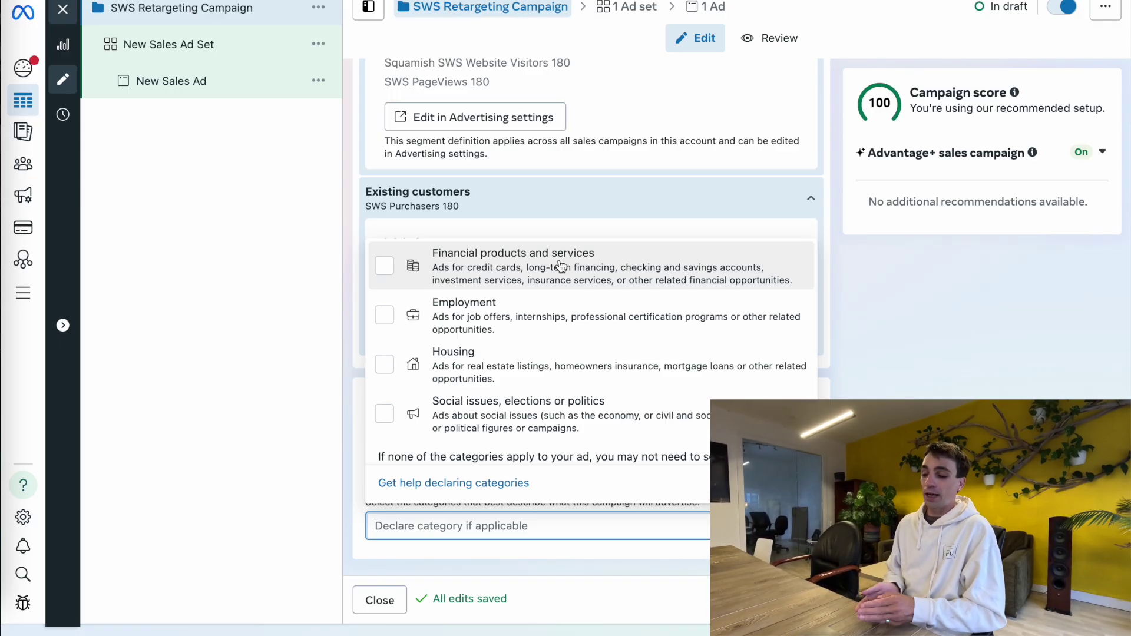
pyautogui.click(942, 302)
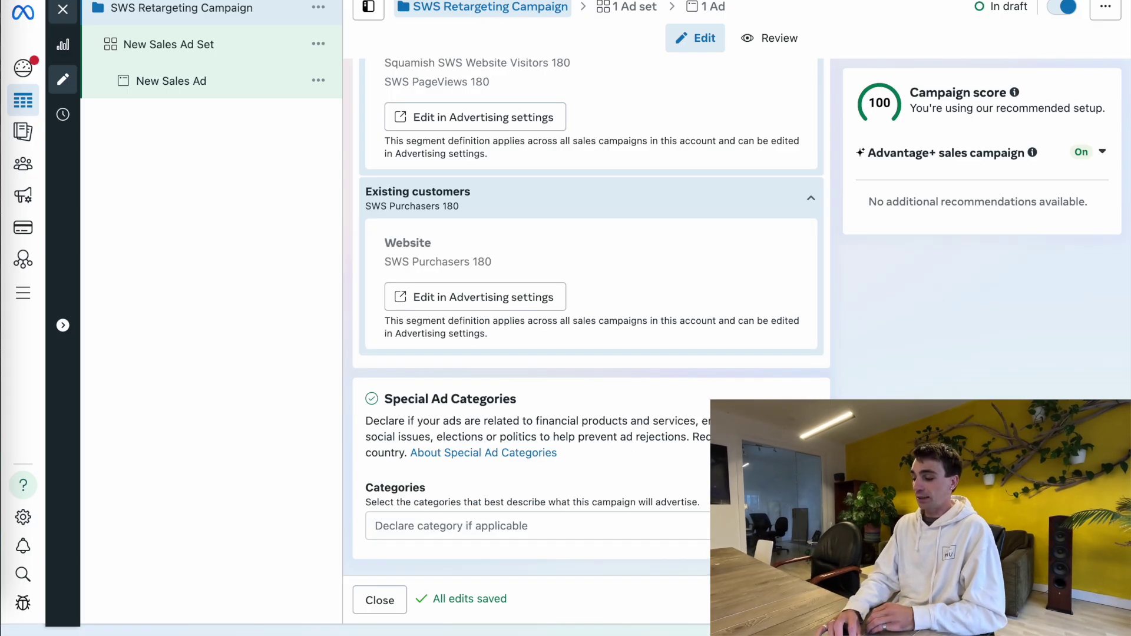
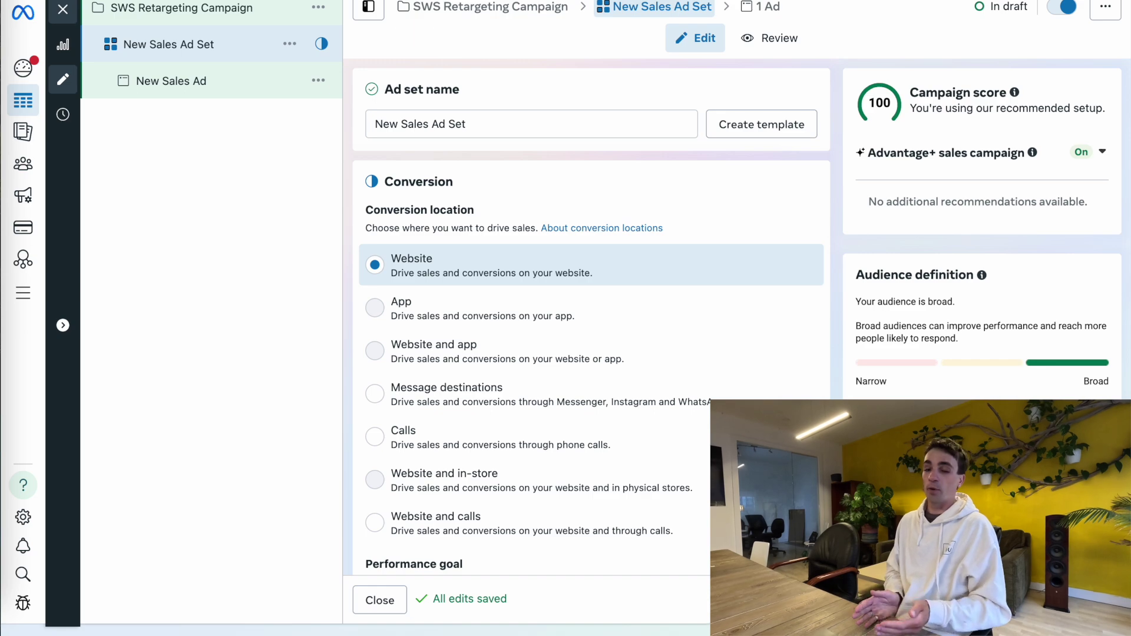
# Rename the new sales ad set "Website Visitors 180".
pyautogui.tripleClick(451, 121)
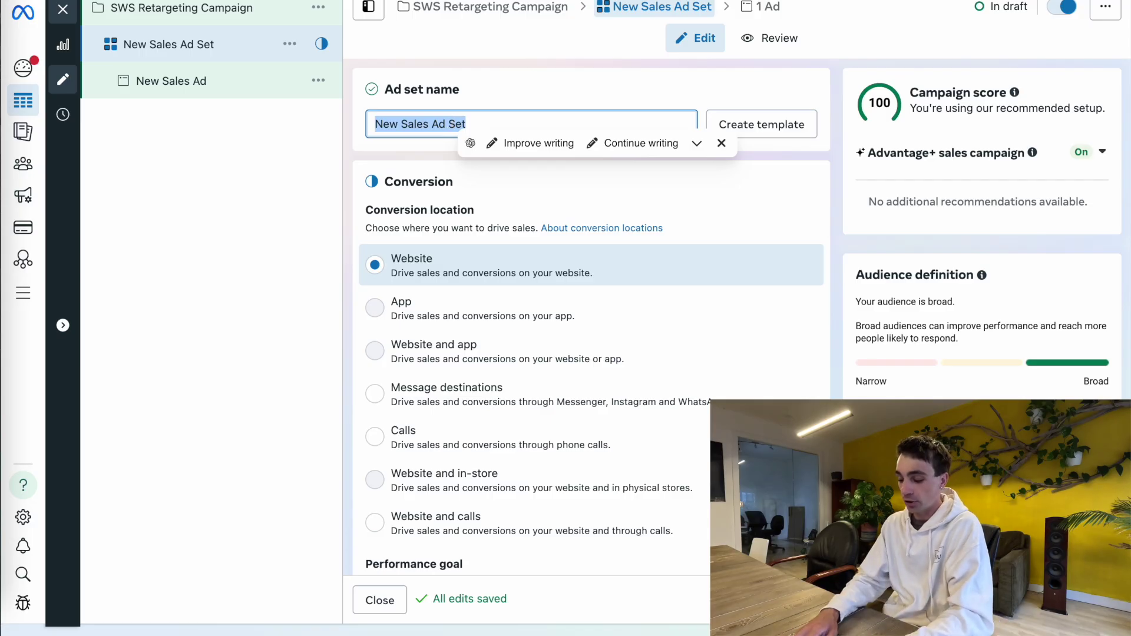
pyautogui.write('Website Visitors 180')
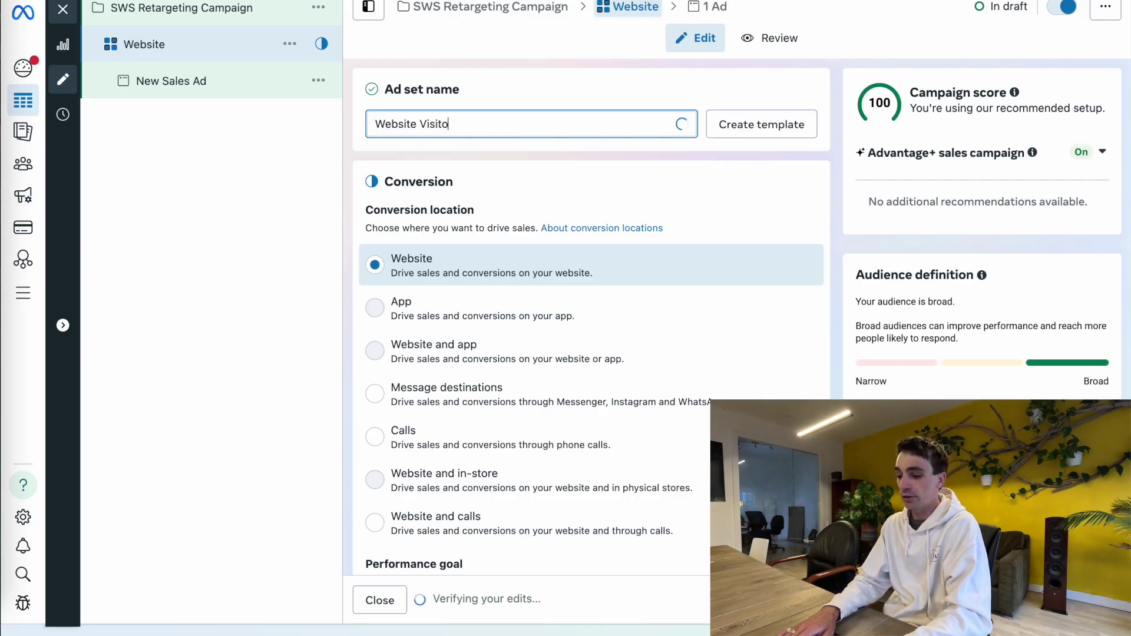
pyautogui.click(533, 68)
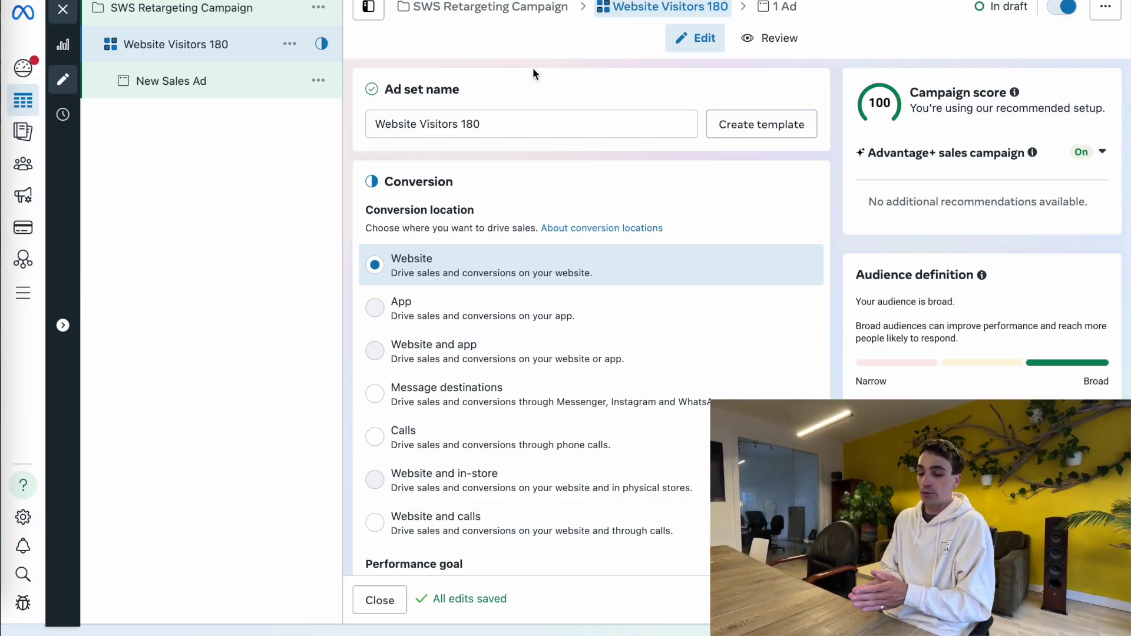
# Select SWS Dataset as the ad set's dataset and check its conversion event.
pyautogui.scroll(-2, 486, 239)
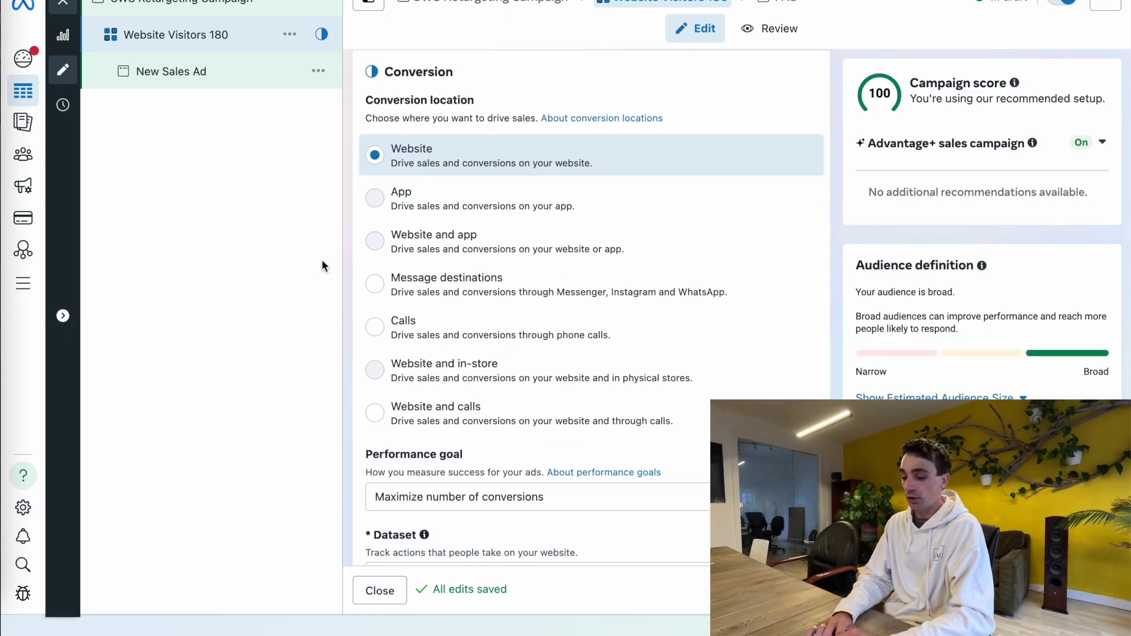
pyautogui.scroll(-4, 420, 289)
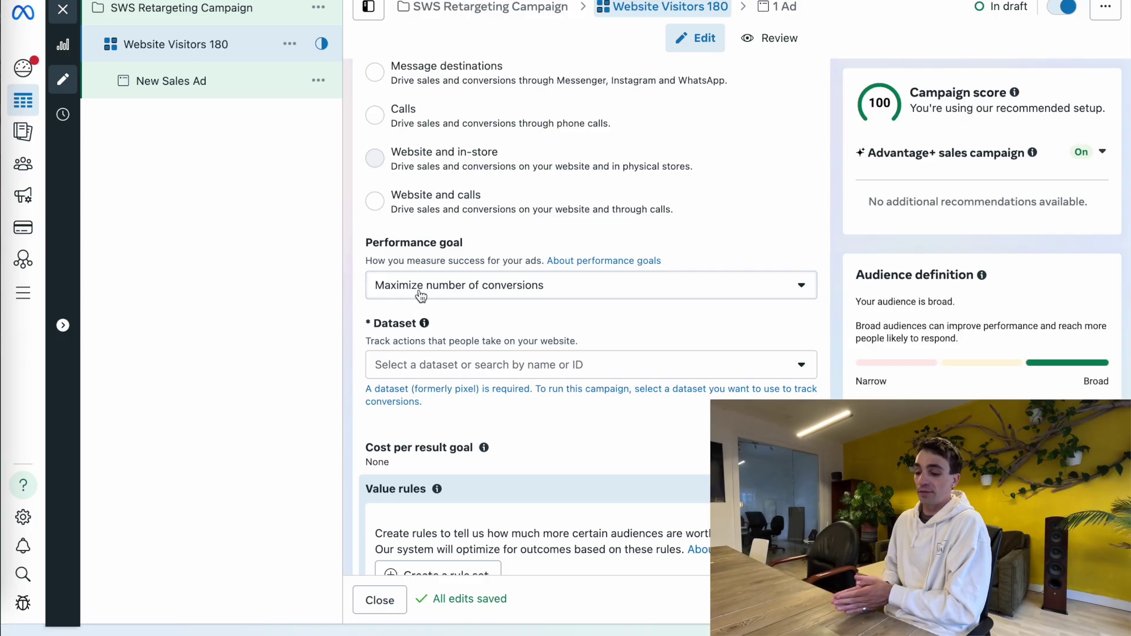
pyautogui.click(420, 365)
pyautogui.click(401, 459)
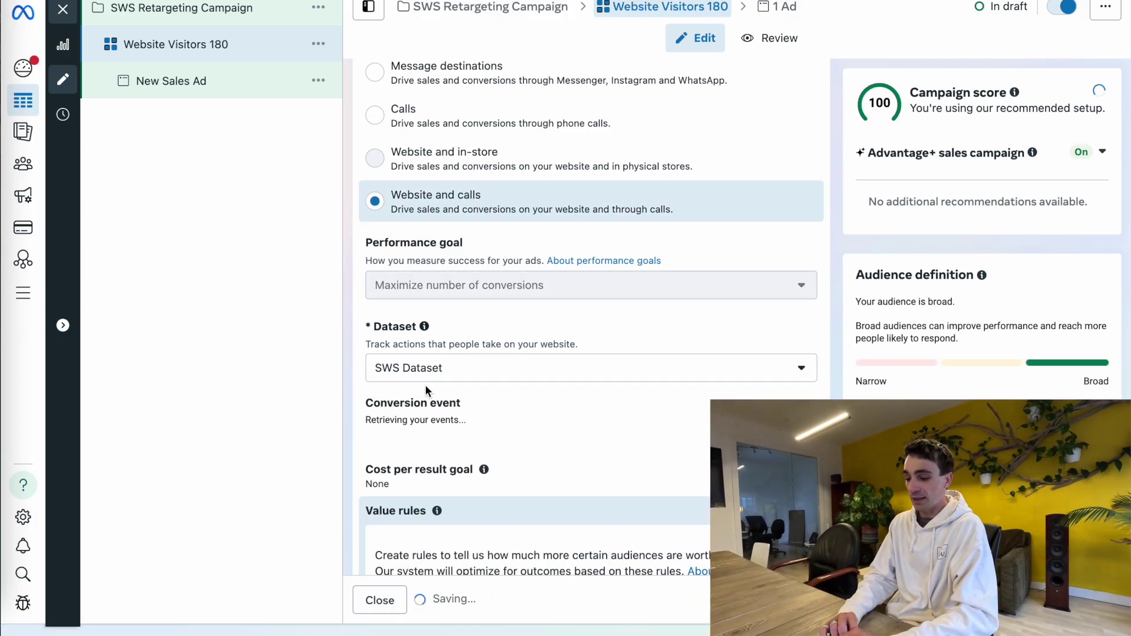
pyautogui.scroll(-1, 426, 385)
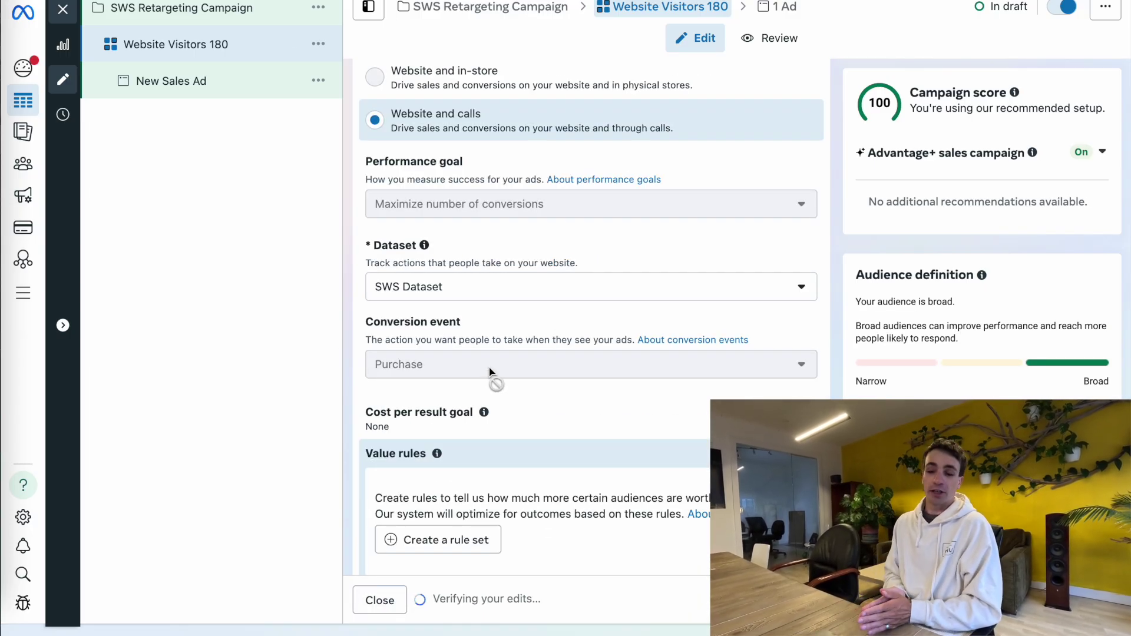
pyautogui.moveTo(491, 372)
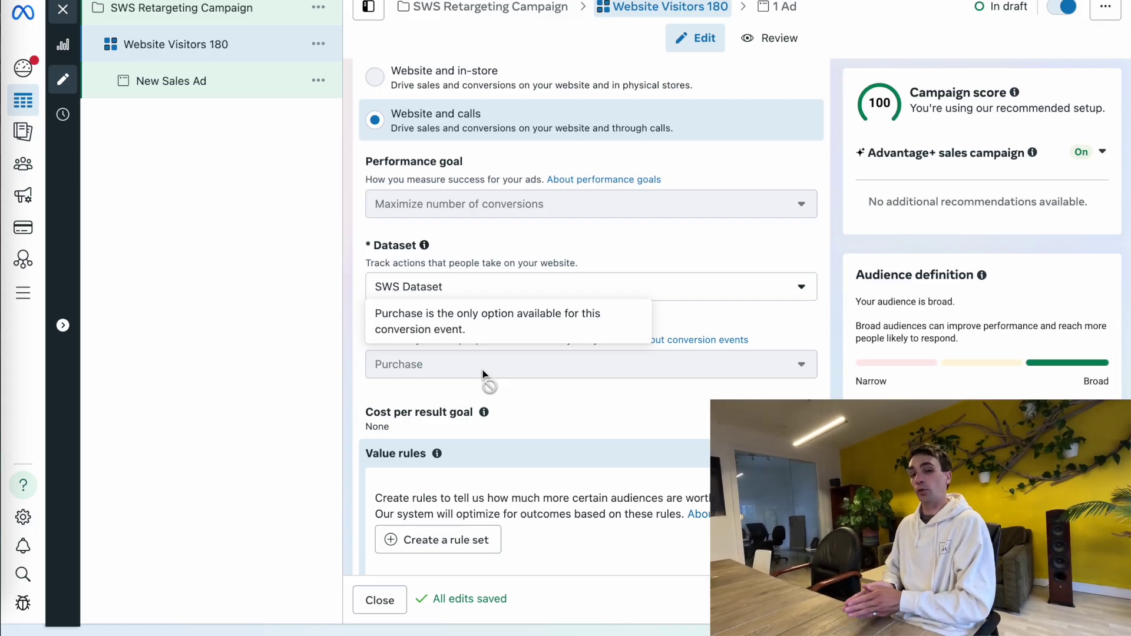
# Change the ad set's audience location from all of Canada to Squamish, British Columbia.
pyautogui.scroll(-7, 482, 366)
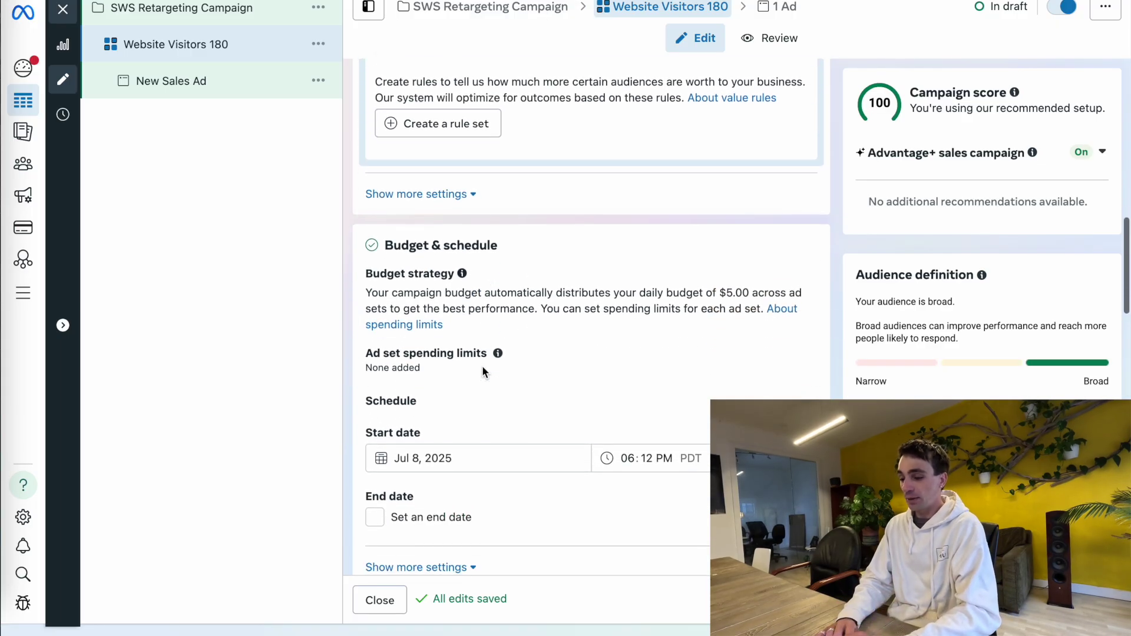
pyautogui.scroll(2, 448, 282)
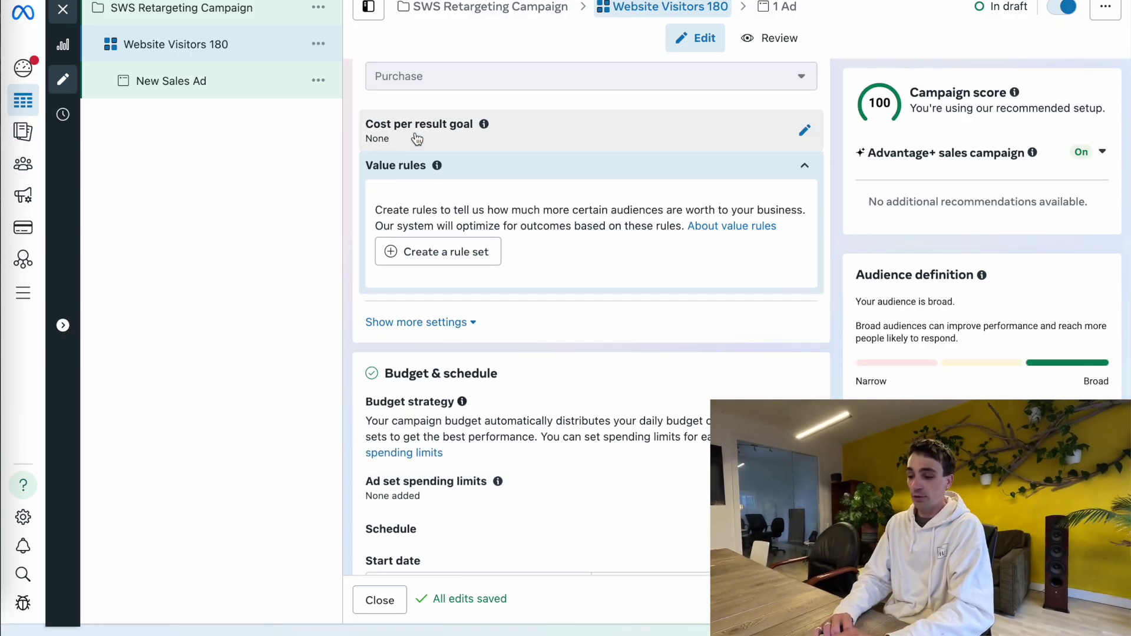
pyautogui.scroll(-2, 448, 354)
pyautogui.scroll(-1, 449, 358)
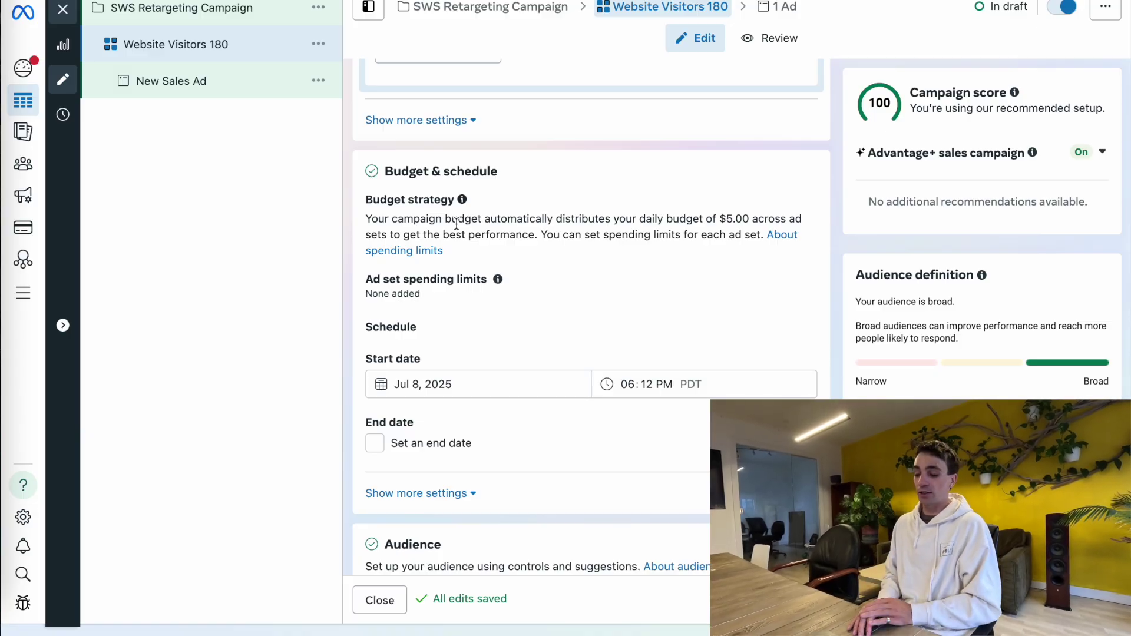
pyautogui.scroll(-6, 495, 454)
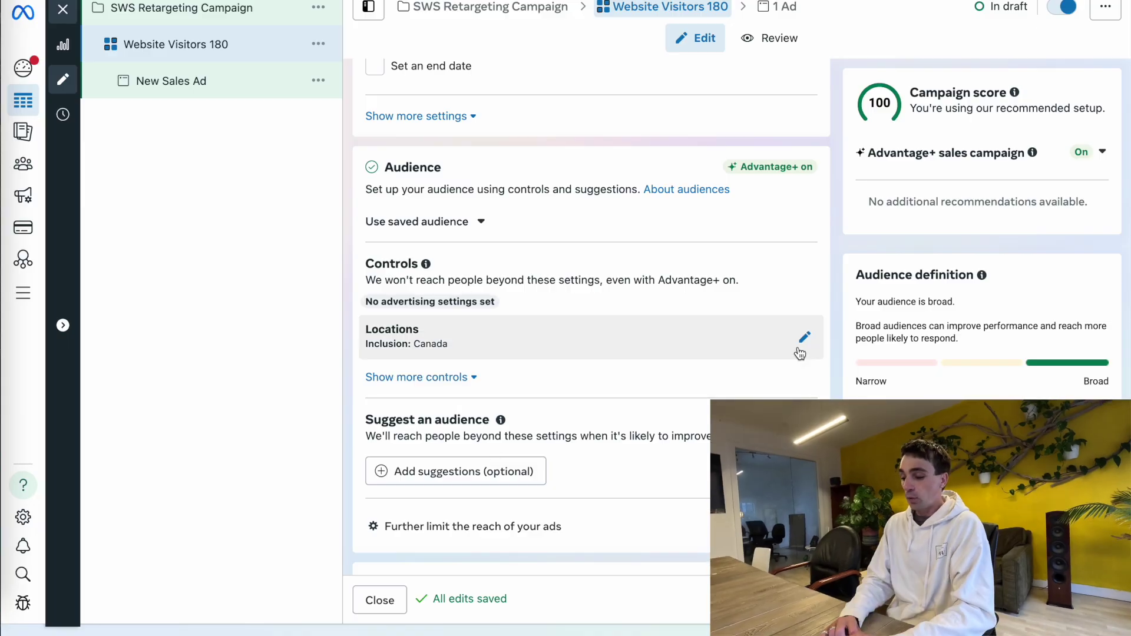
pyautogui.click(806, 340)
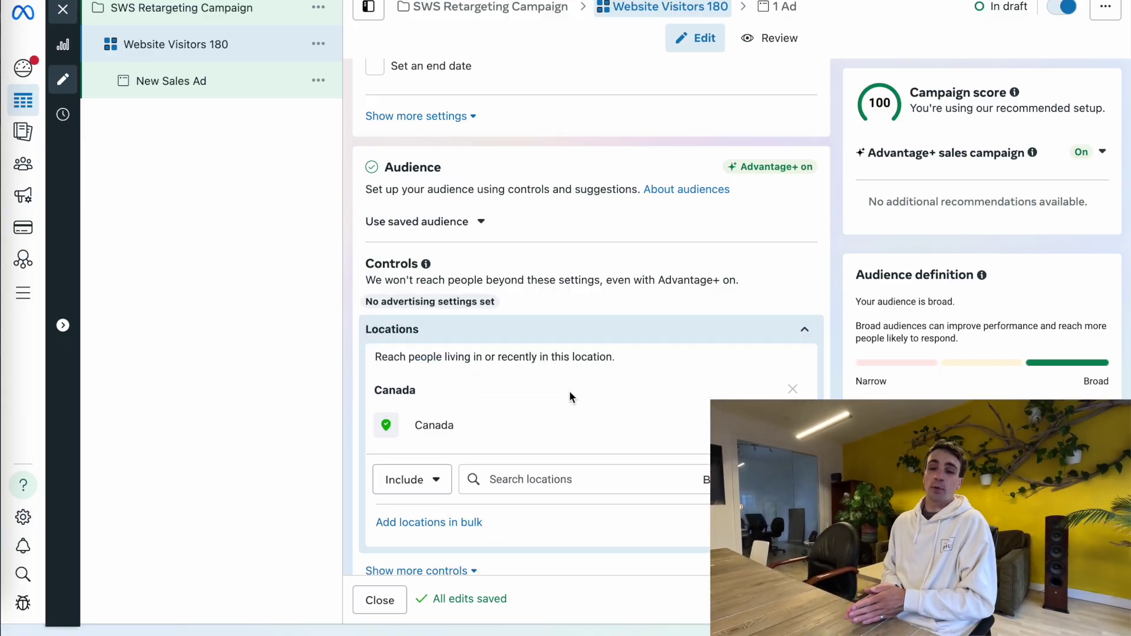
pyautogui.click(554, 480)
pyautogui.write('squamish')
pyautogui.press('Return')
# Add Whistler and Vancouver, British Columbia, to the ad set's included locations.
pyautogui.write('whistler')
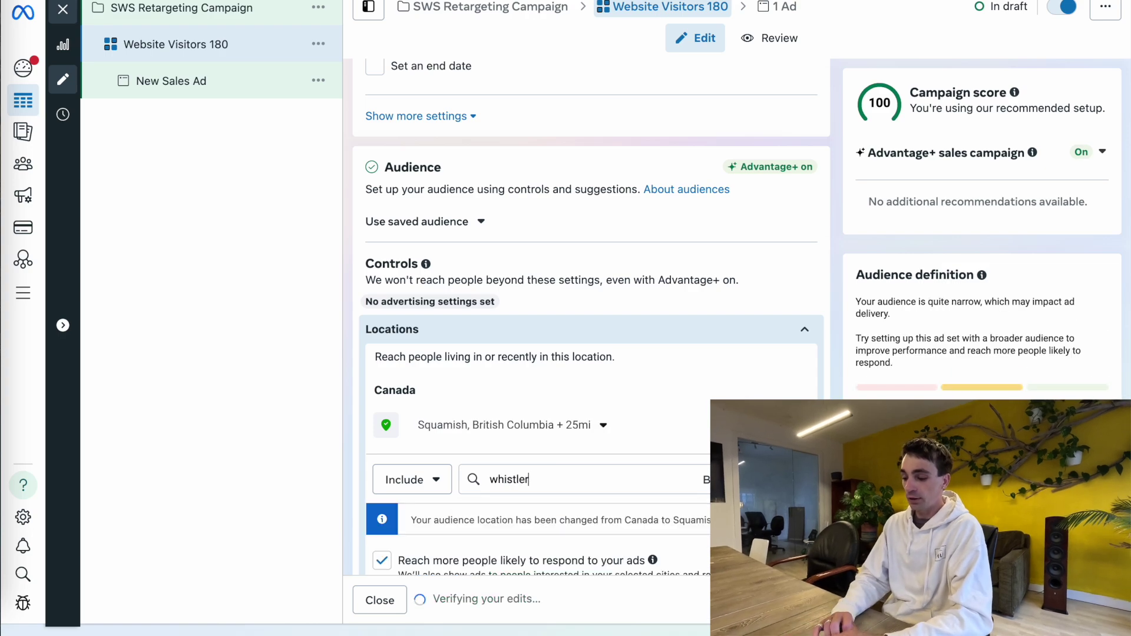
pyautogui.click(524, 533)
pyautogui.write('vancouver')
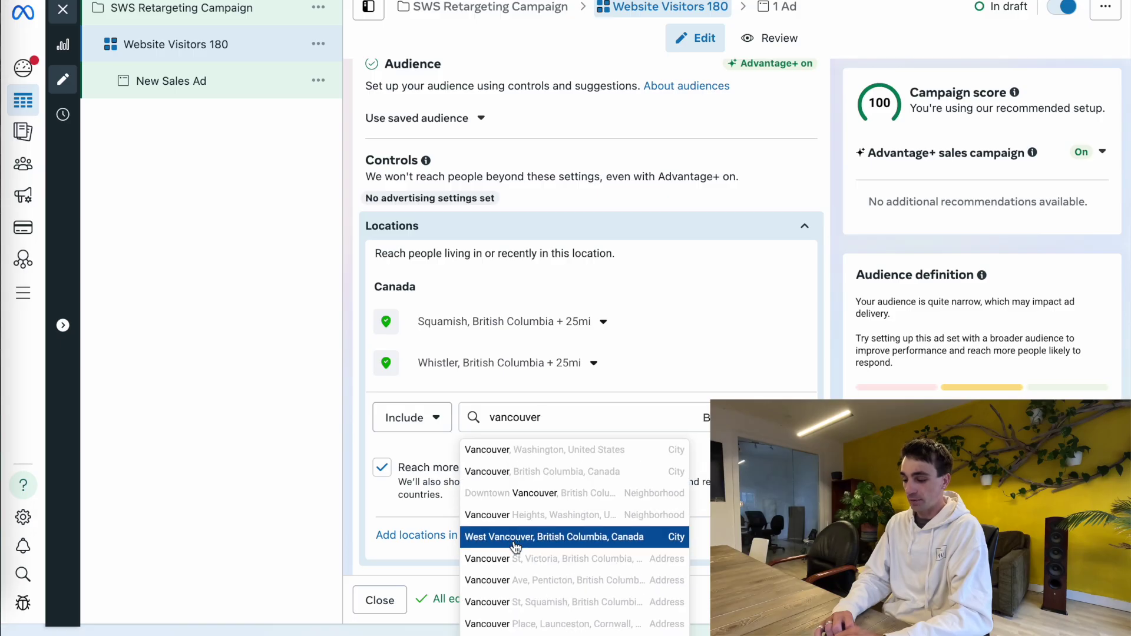
pyautogui.click(499, 471)
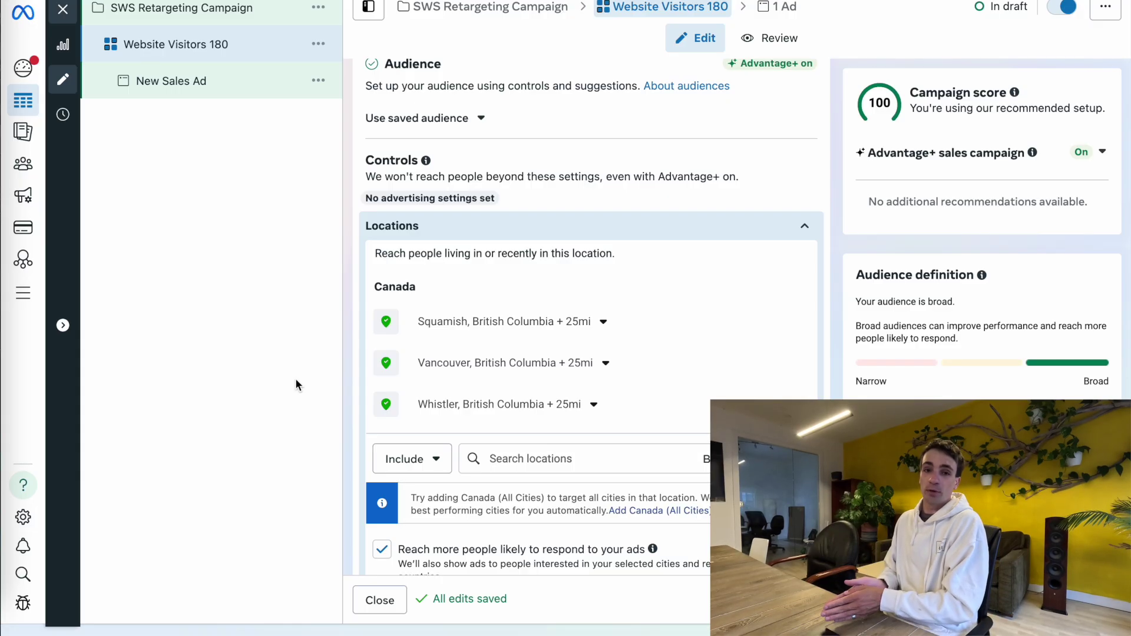
# Further limit the reach of the ads by switching the audience out of the recommended setup.
pyautogui.scroll(-7, 535, 263)
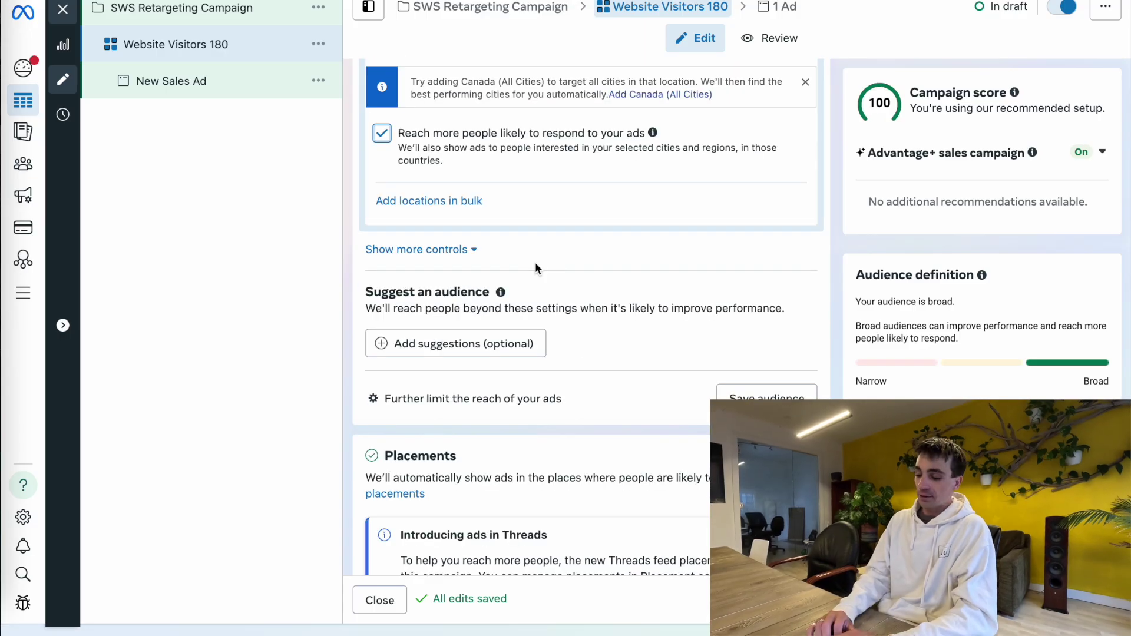
pyautogui.click(428, 413)
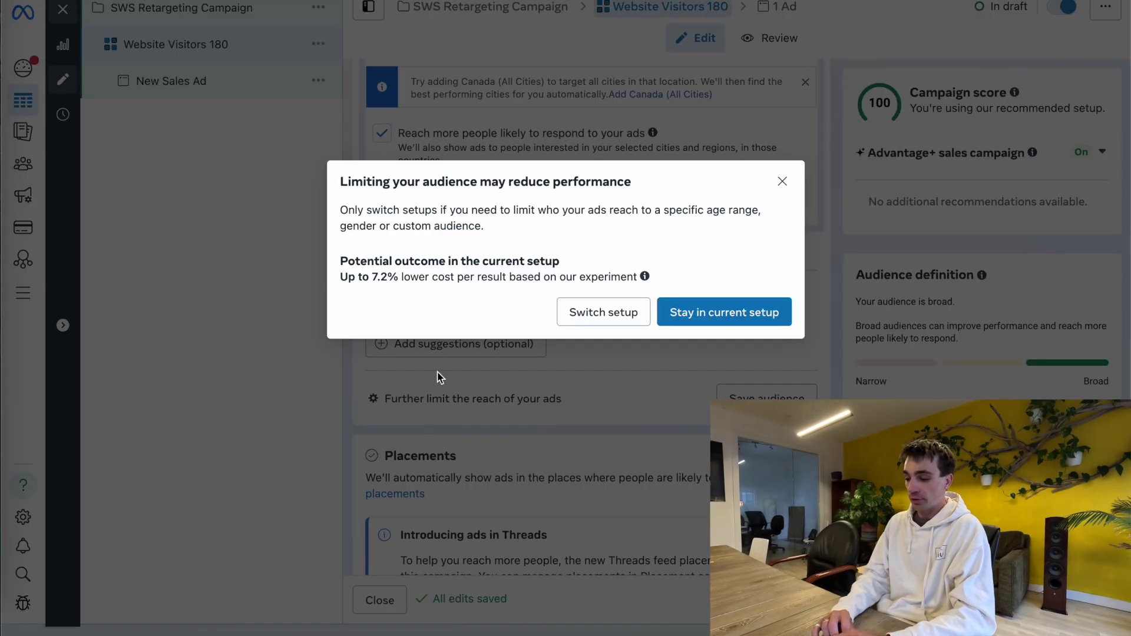
pyautogui.click(590, 316)
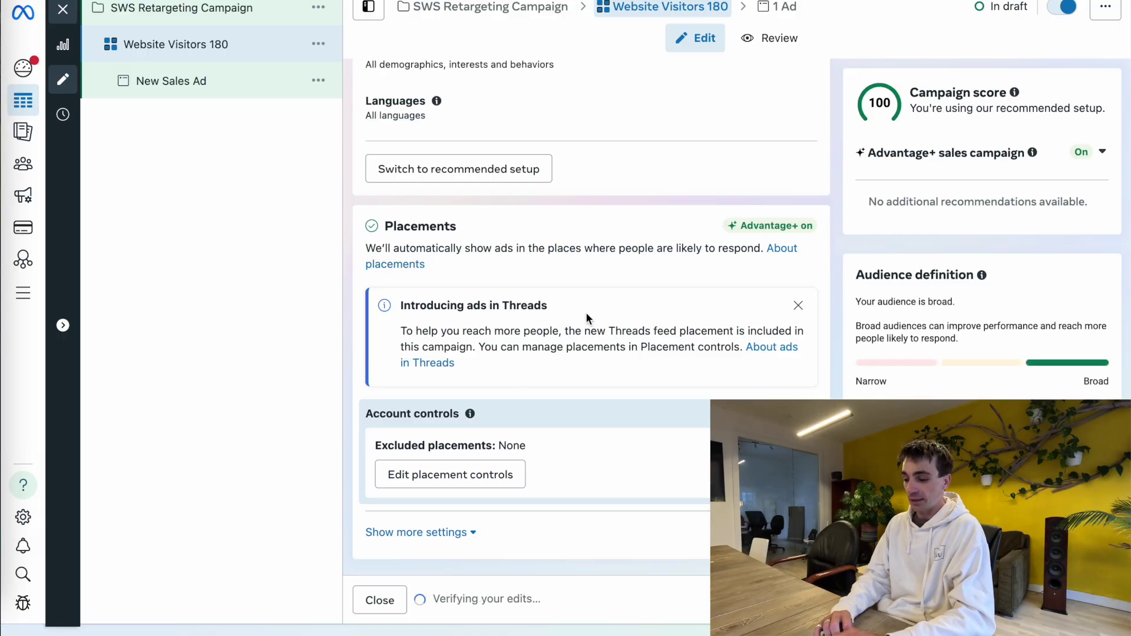
# Include the SWS Website Visitors 180 website audience in the ad set's custom audiences.
pyautogui.scroll(6, 608, 187)
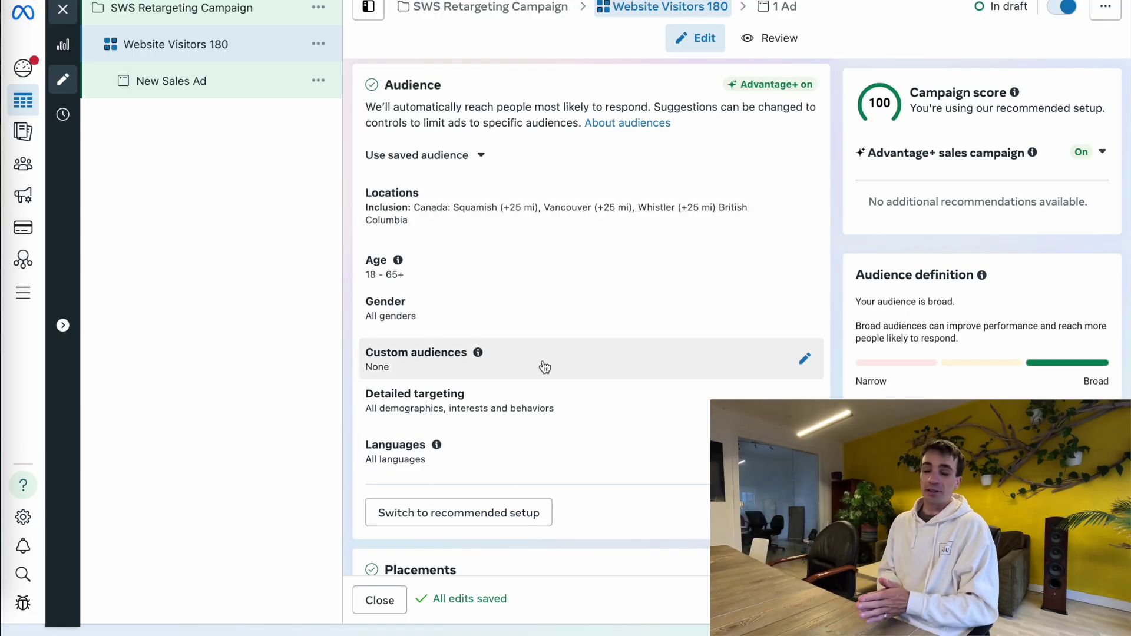
pyautogui.scroll(-1, 538, 291)
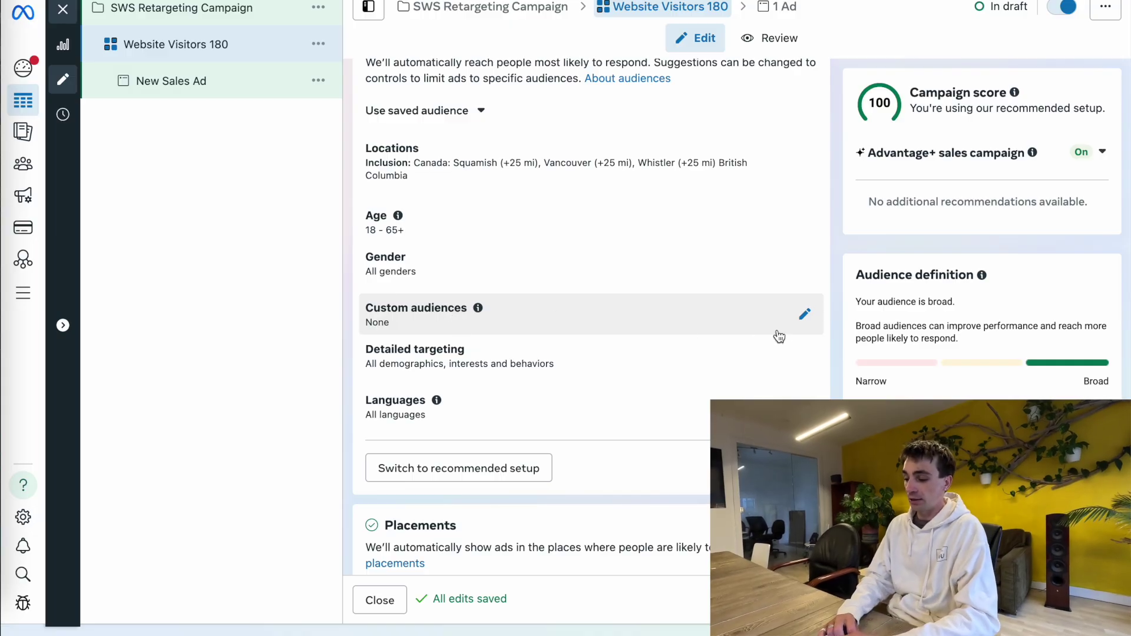
pyautogui.click(806, 316)
pyautogui.click(442, 380)
pyautogui.write('web')
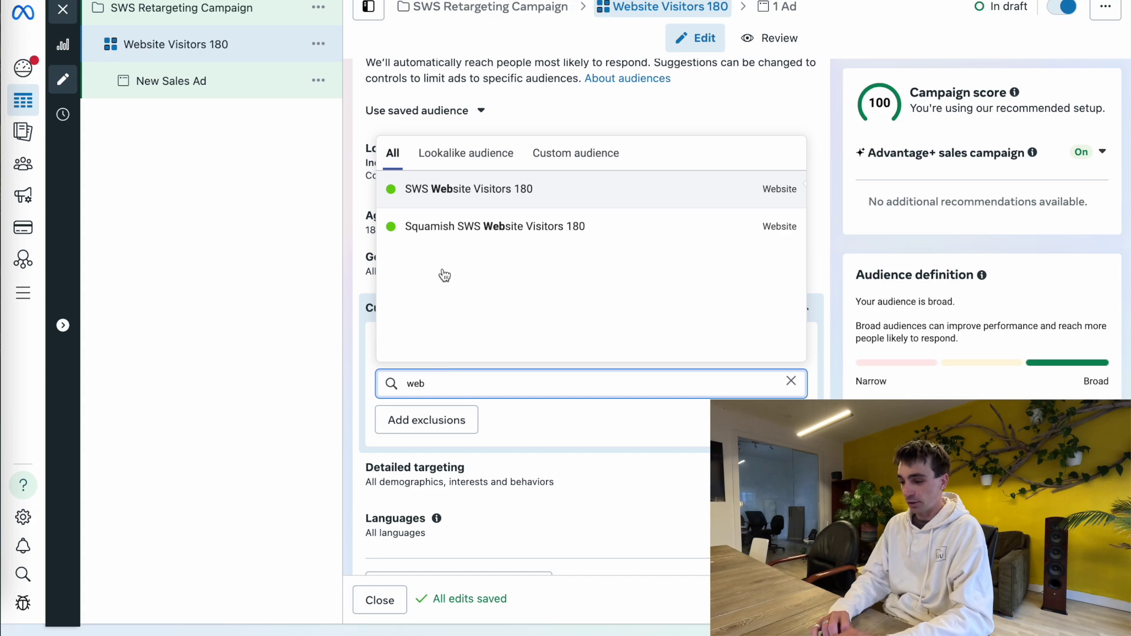
pyautogui.moveTo(430, 204)
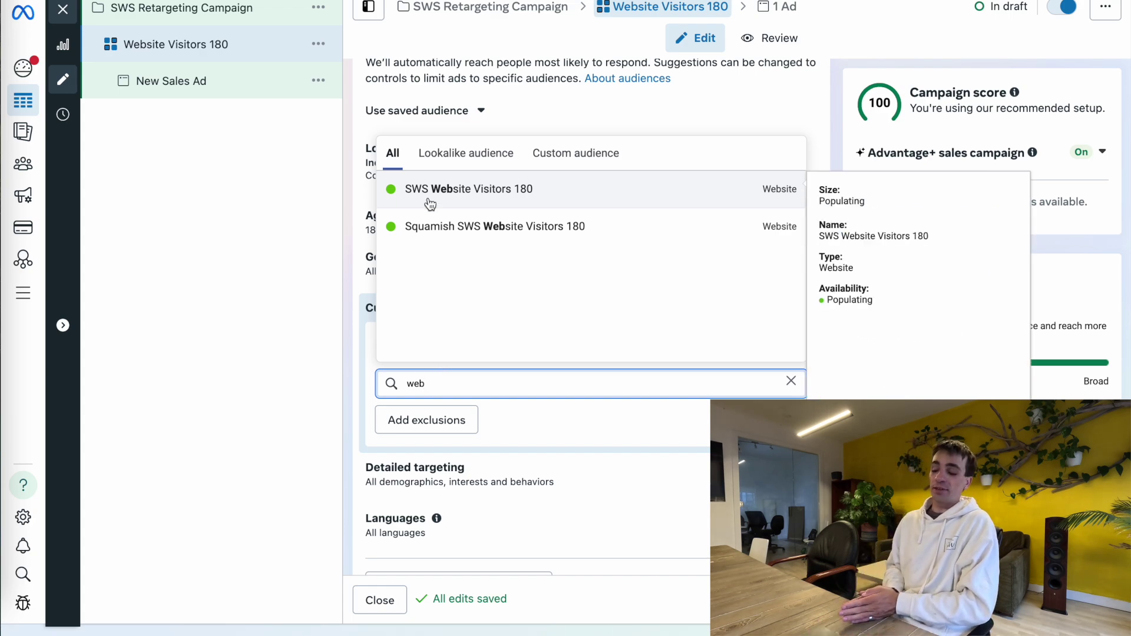
pyautogui.click(430, 204)
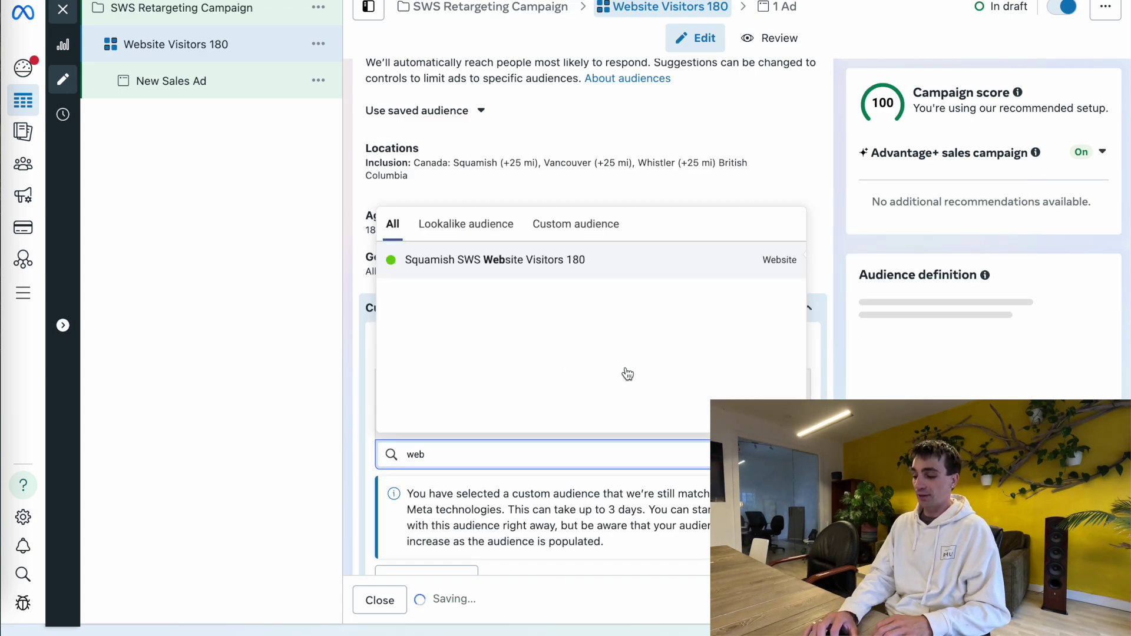
pyautogui.click(829, 200)
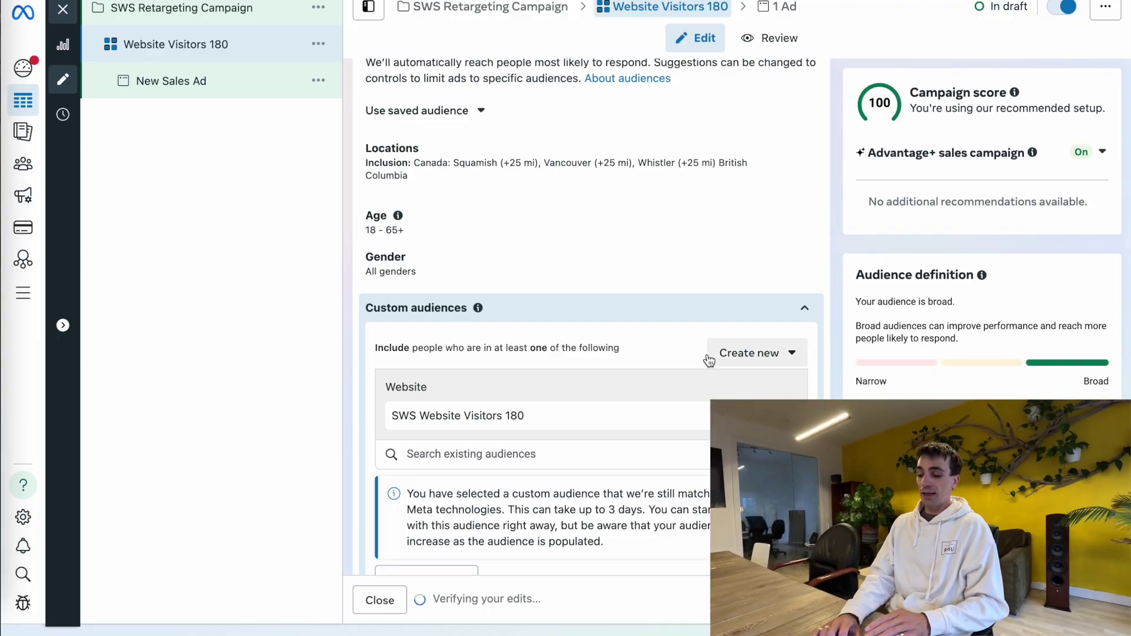
# Look over the rest of the ad set's audience and placement settings, and rename the New Sales Ad as Image 1.
pyautogui.scroll(-2, 707, 352)
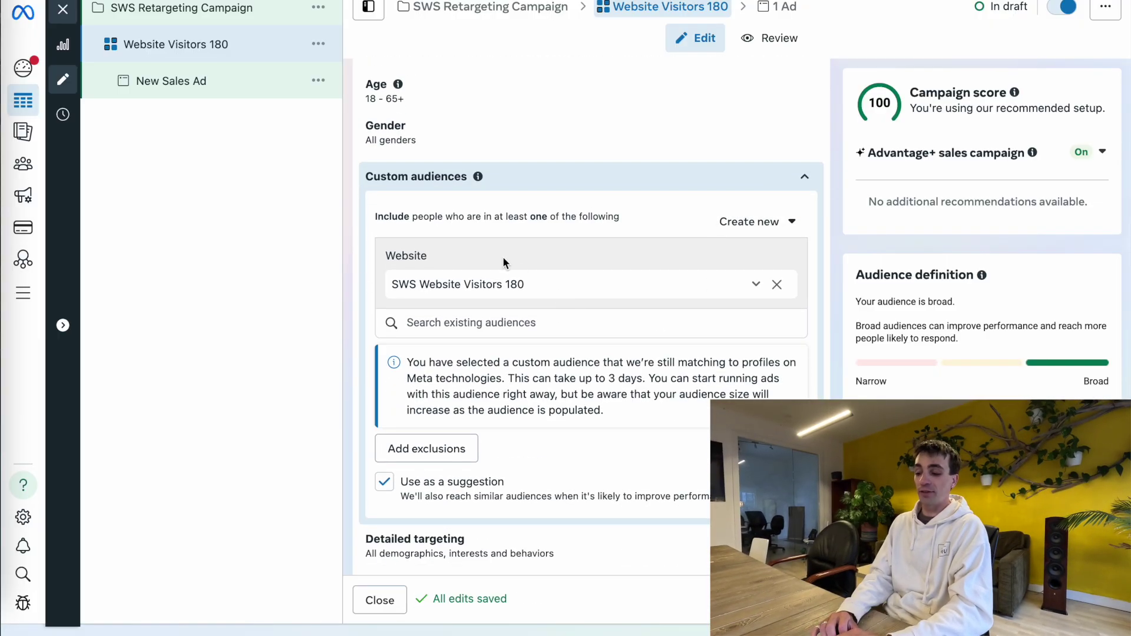
pyautogui.scroll(4, 439, 260)
pyautogui.scroll(-10, 472, 268)
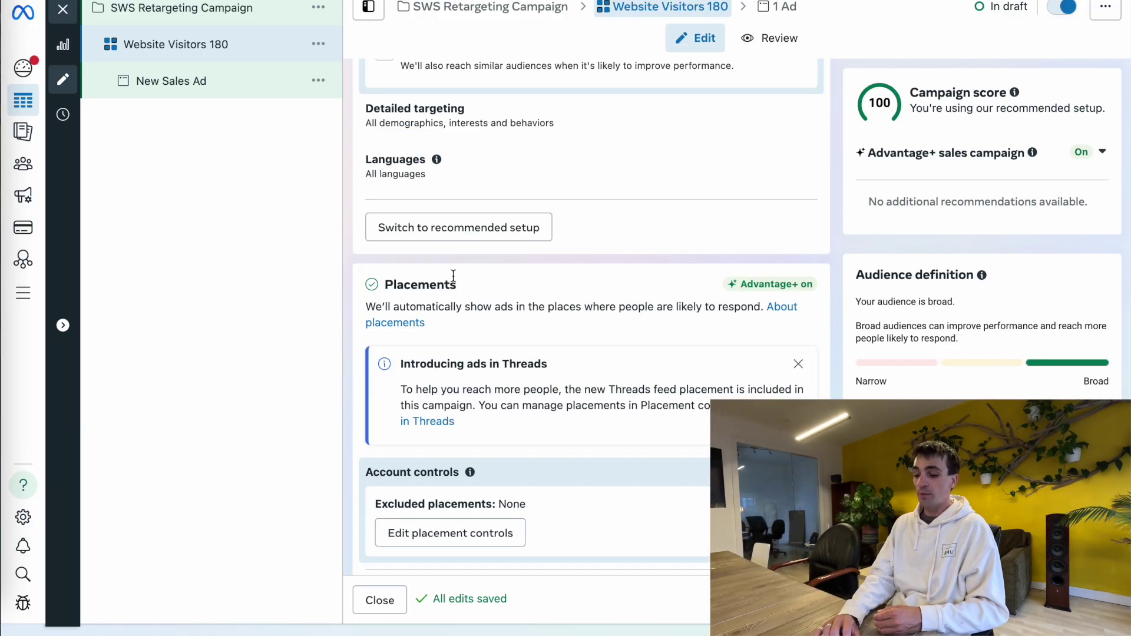
pyautogui.scroll(-1, 453, 276)
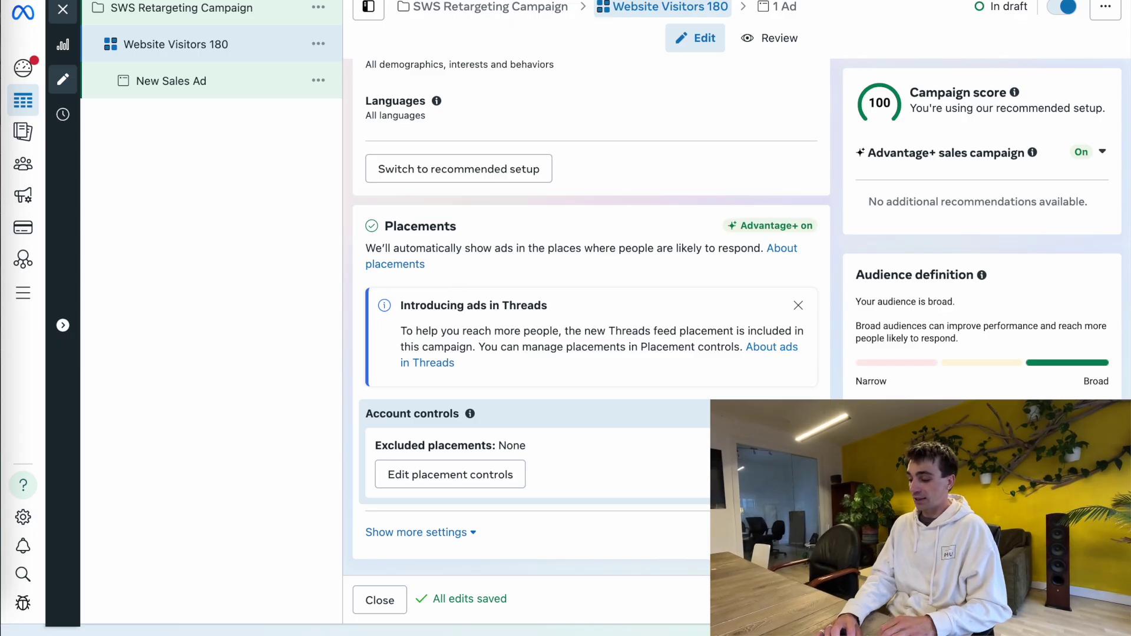
pyautogui.click(171, 81)
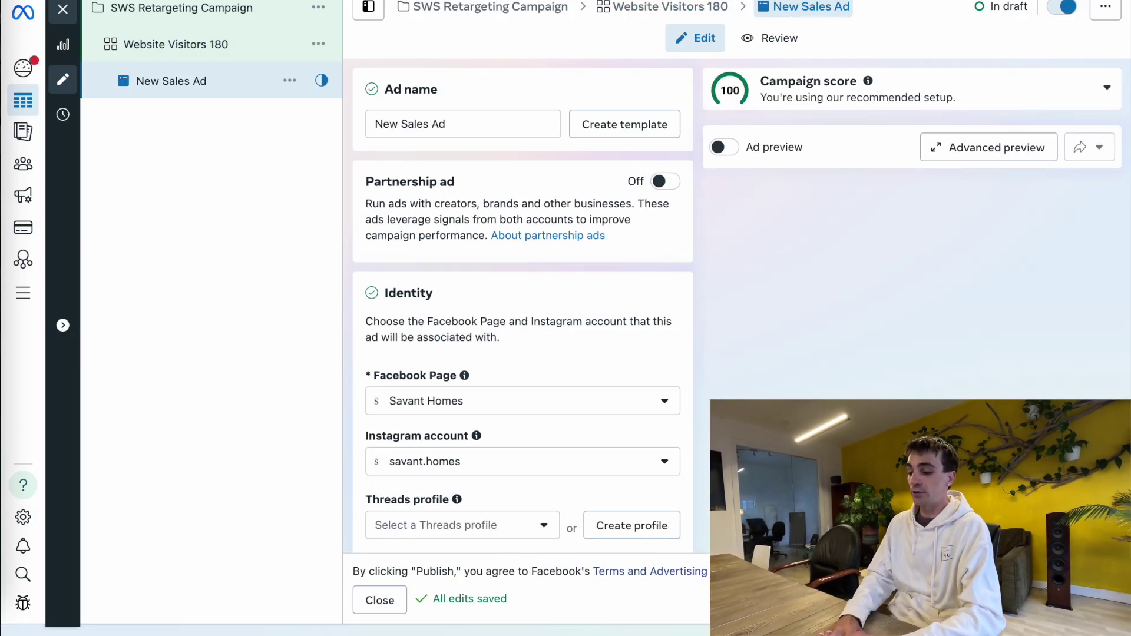
pyautogui.tripleClick(461, 118)
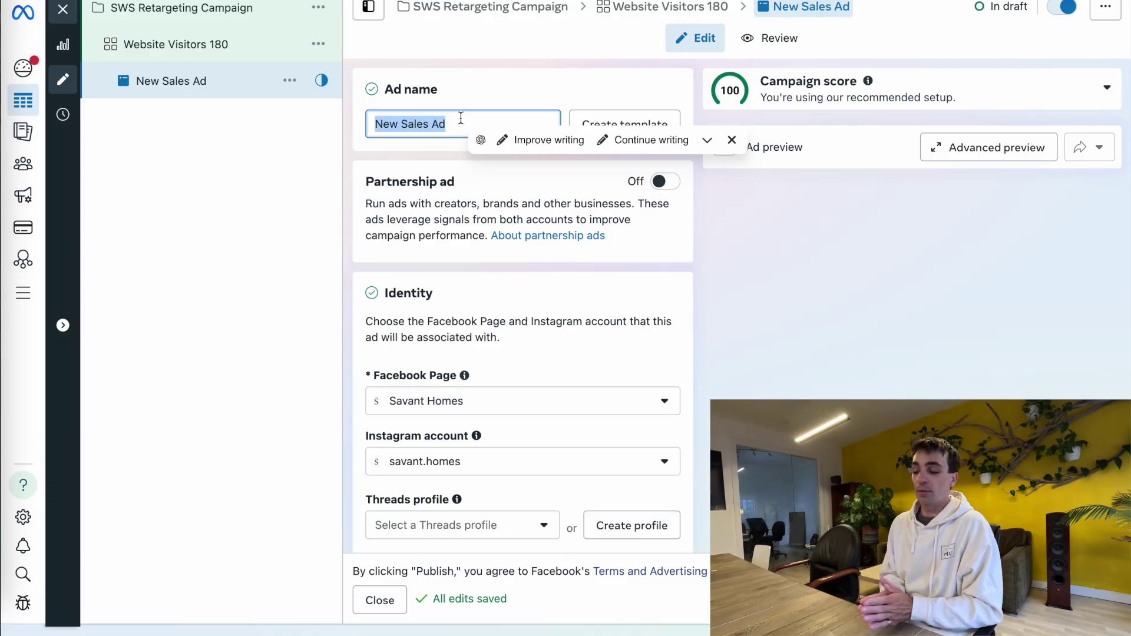
pyautogui.write('Image 1')
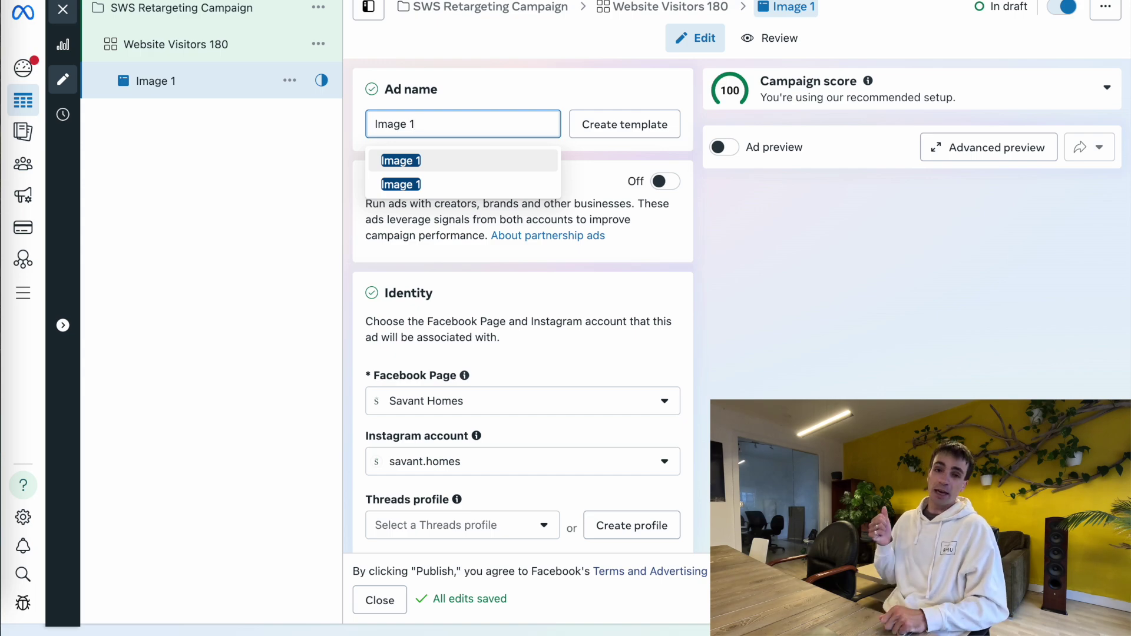
# Set the ad's Facebook Page identity to Squamish Windsports Society.
pyautogui.scroll(-3, 423, 235)
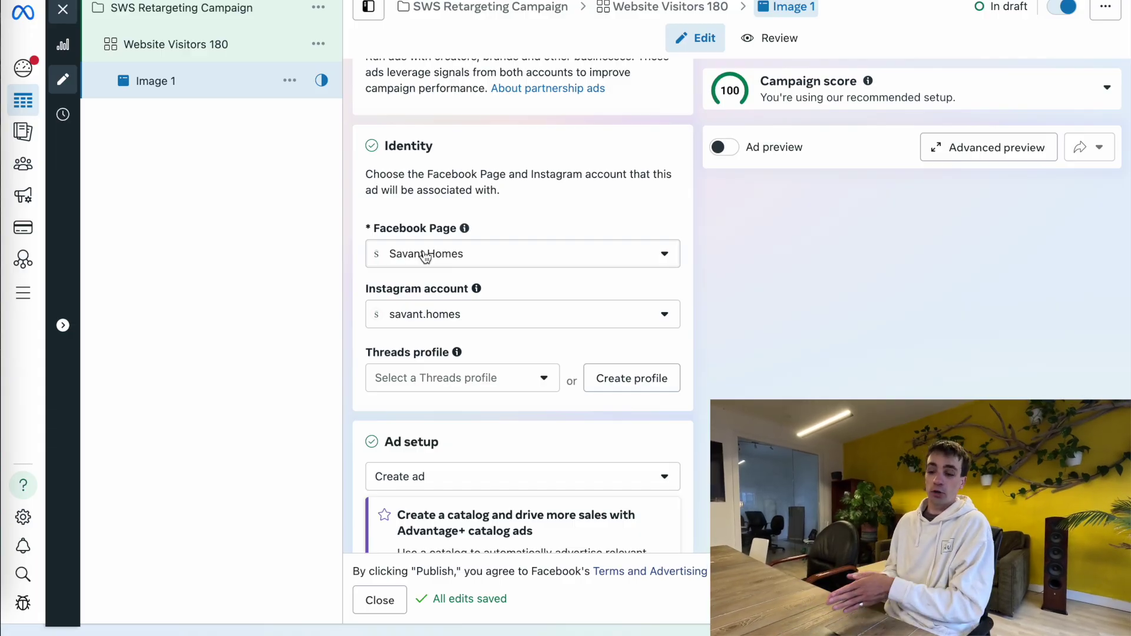
pyautogui.click(426, 257)
pyautogui.write('squamish')
pyautogui.click(464, 354)
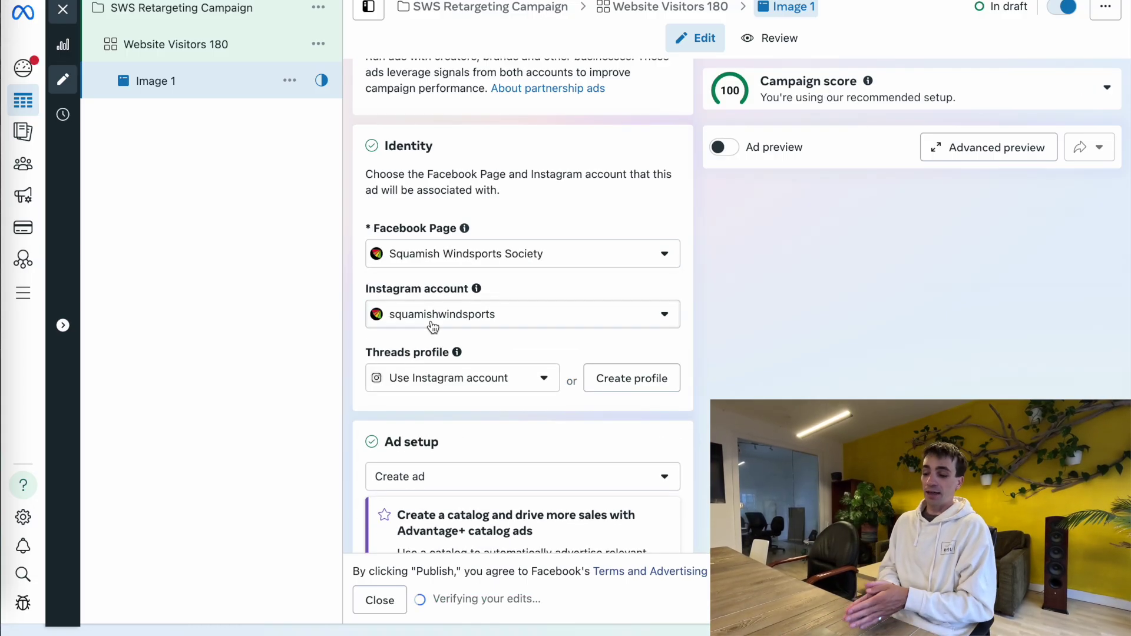
pyautogui.scroll(-3, 433, 327)
pyautogui.scroll(-5, 434, 327)
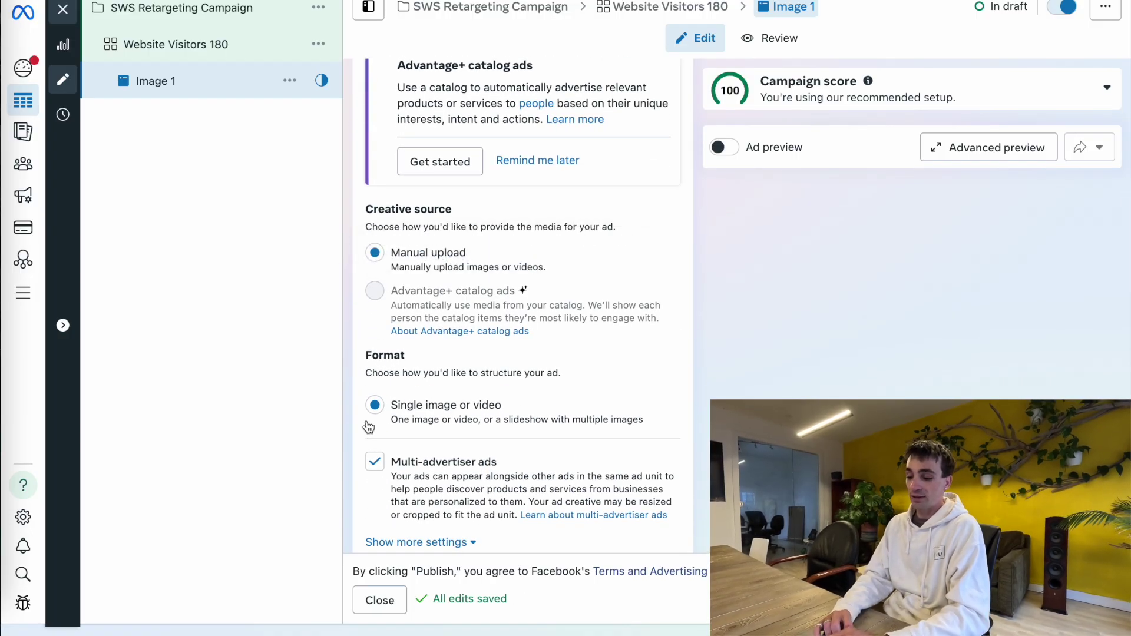
pyautogui.scroll(-5, 369, 426)
pyautogui.click(396, 339)
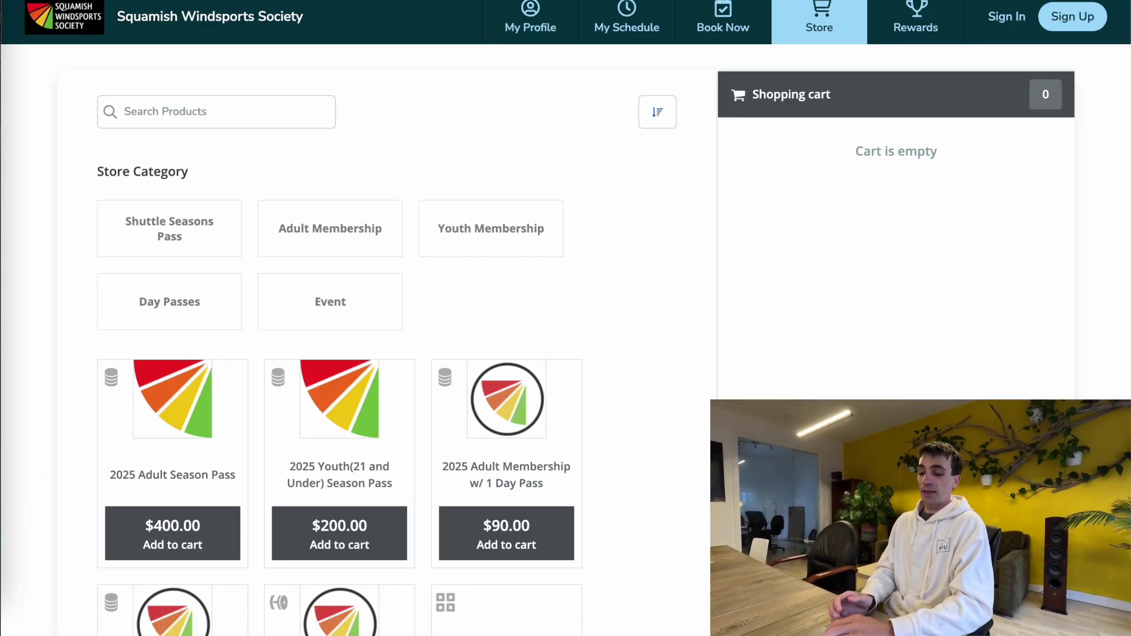
pyautogui.scroll(-3, 427, 479)
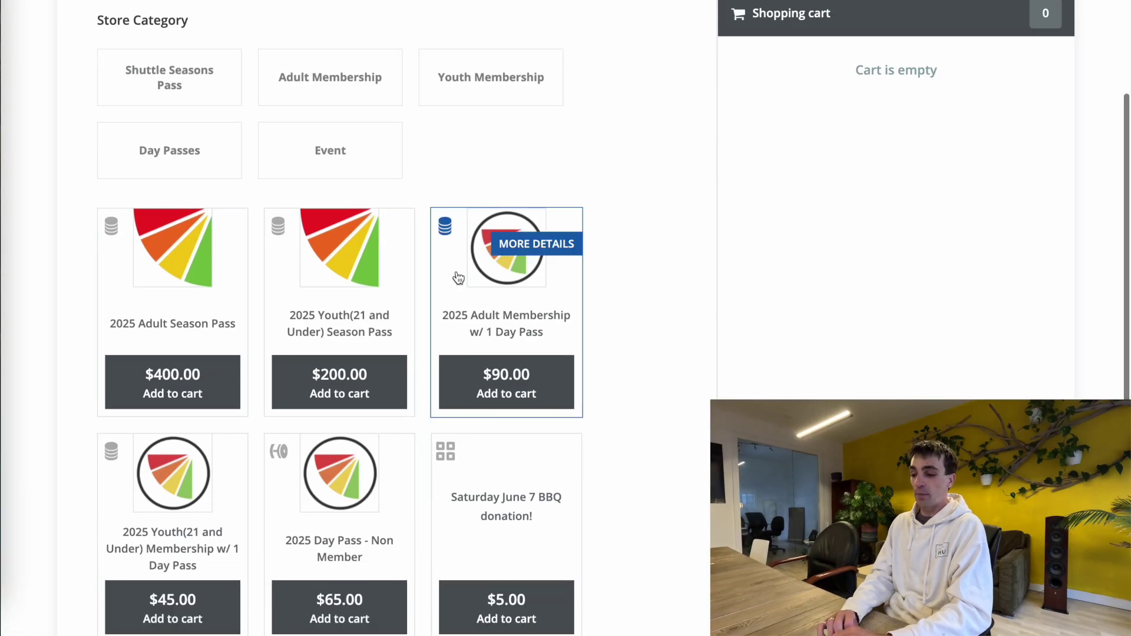
pyautogui.scroll(3, 304, 34)
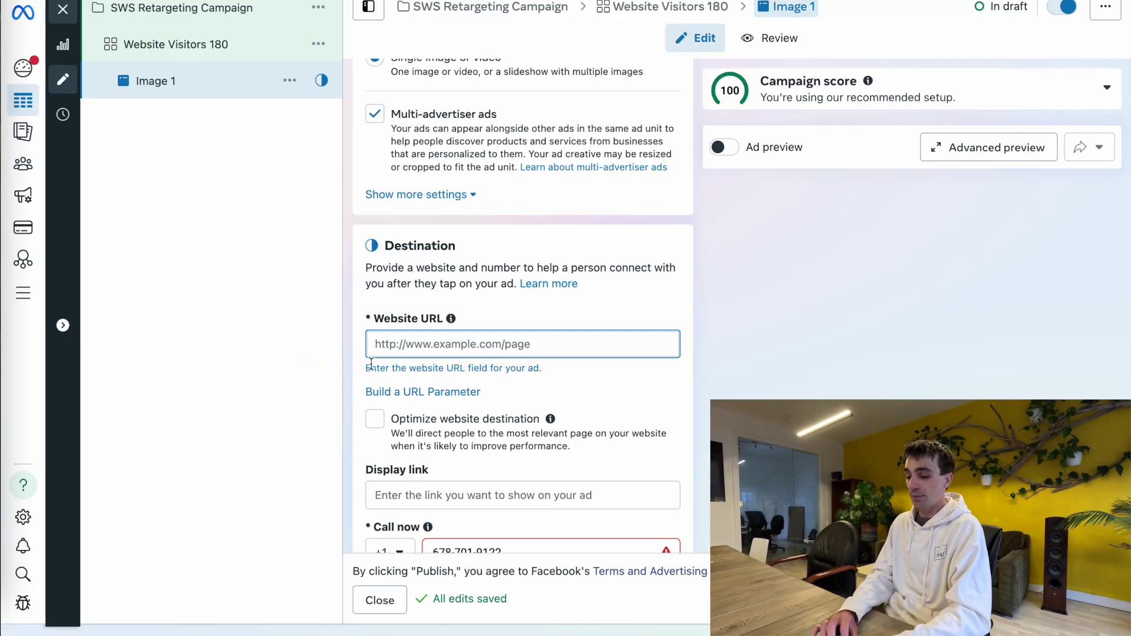
pyautogui.write('https://www.wellnessliving.com/catalog/squamish_windsports_society')
pyautogui.click(606, 310)
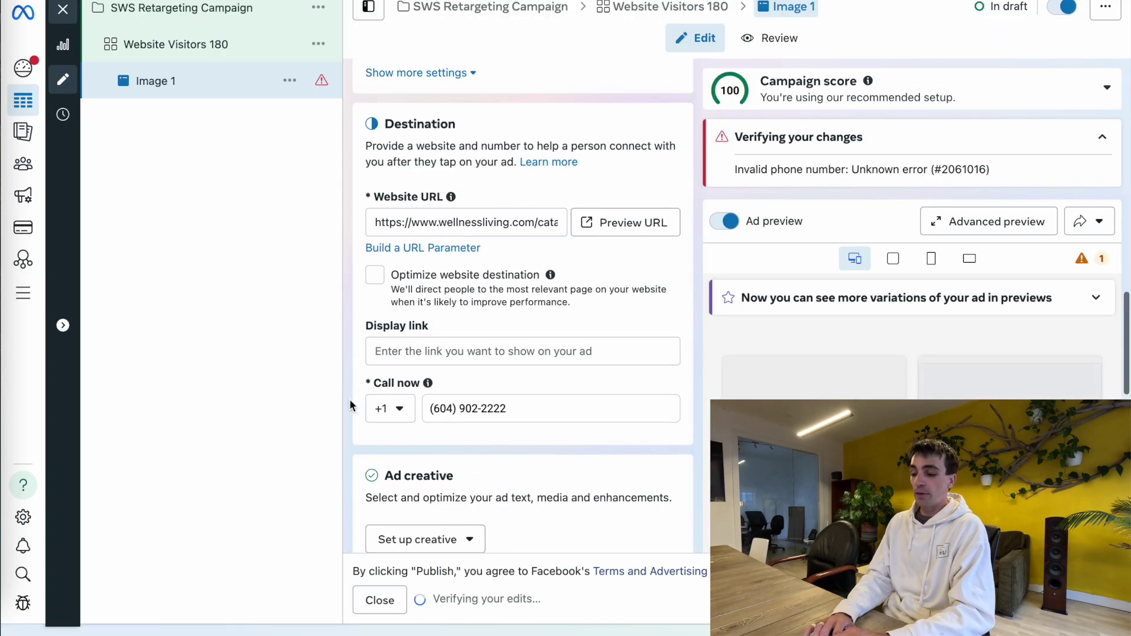
# Upload the Squamish 1, Squamish 2 and Squamish 3 images for an image ad and use Squamish 1 as its media.
pyautogui.scroll(-5, 351, 405)
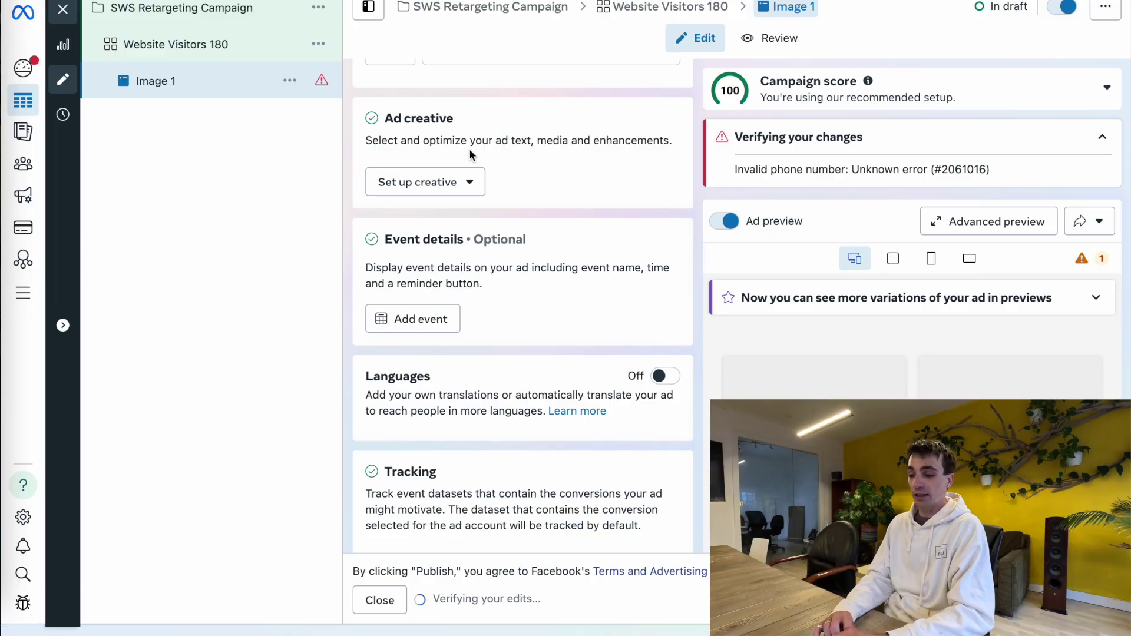
pyautogui.click(442, 183)
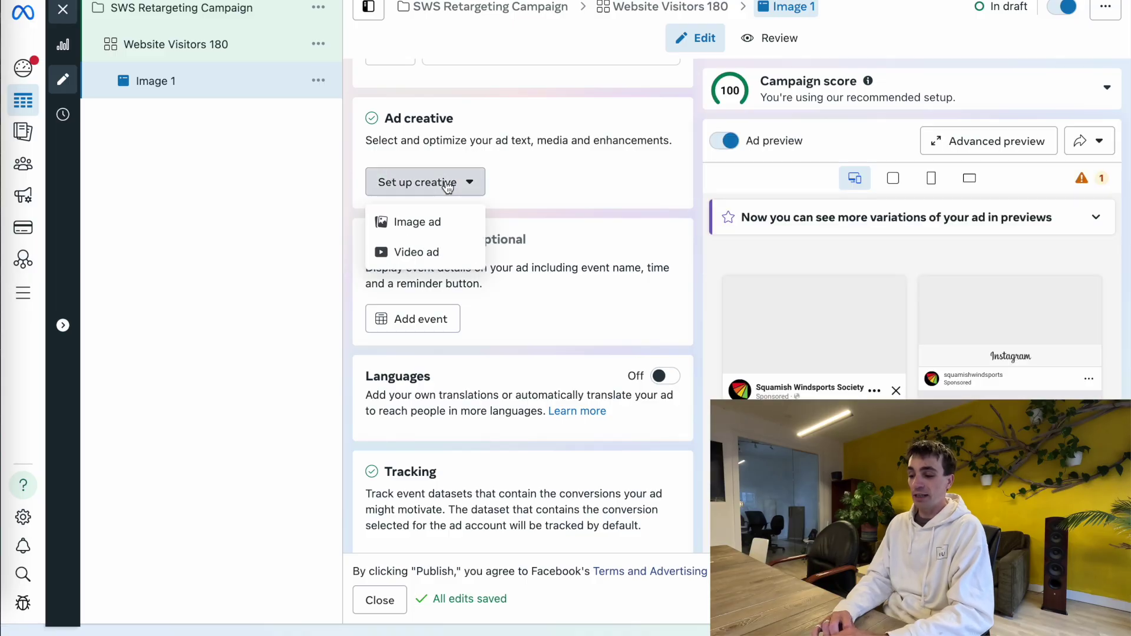
pyautogui.click(428, 230)
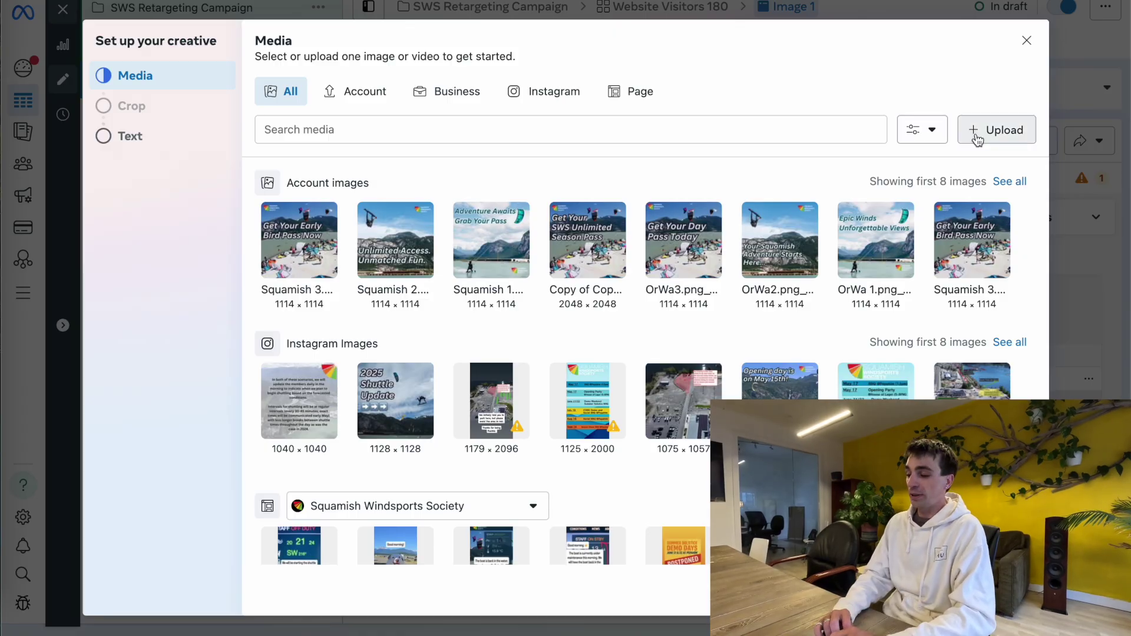
pyautogui.click(978, 131)
pyautogui.click(409, 222)
pyautogui.keyDown('shift'); pyautogui.click(415, 255); pyautogui.keyUp('shift')
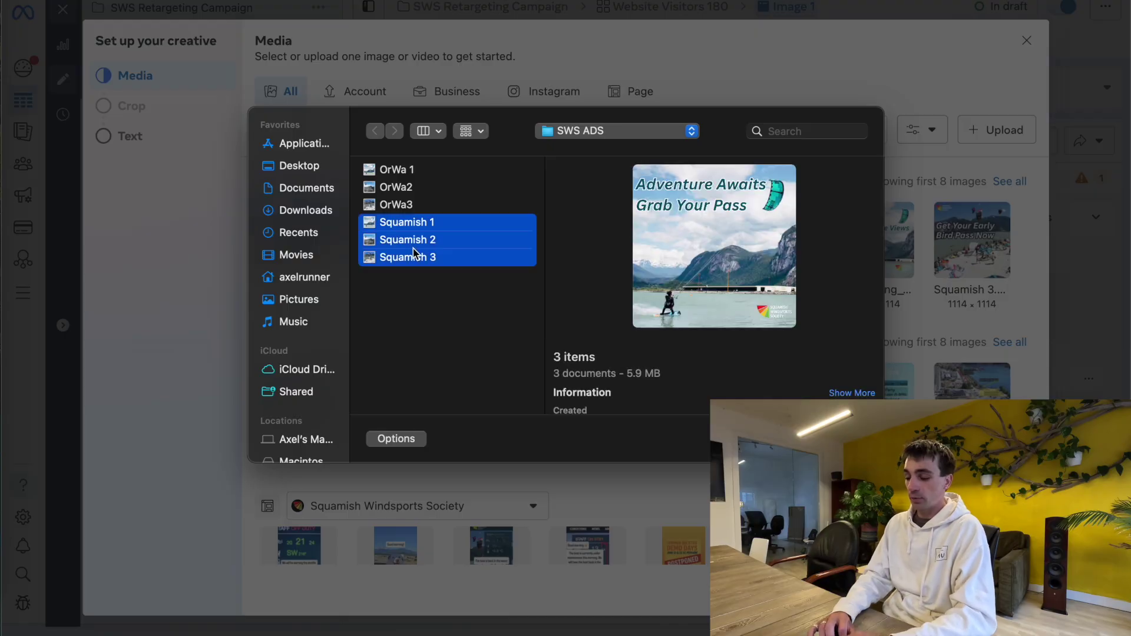
pyautogui.click(849, 439)
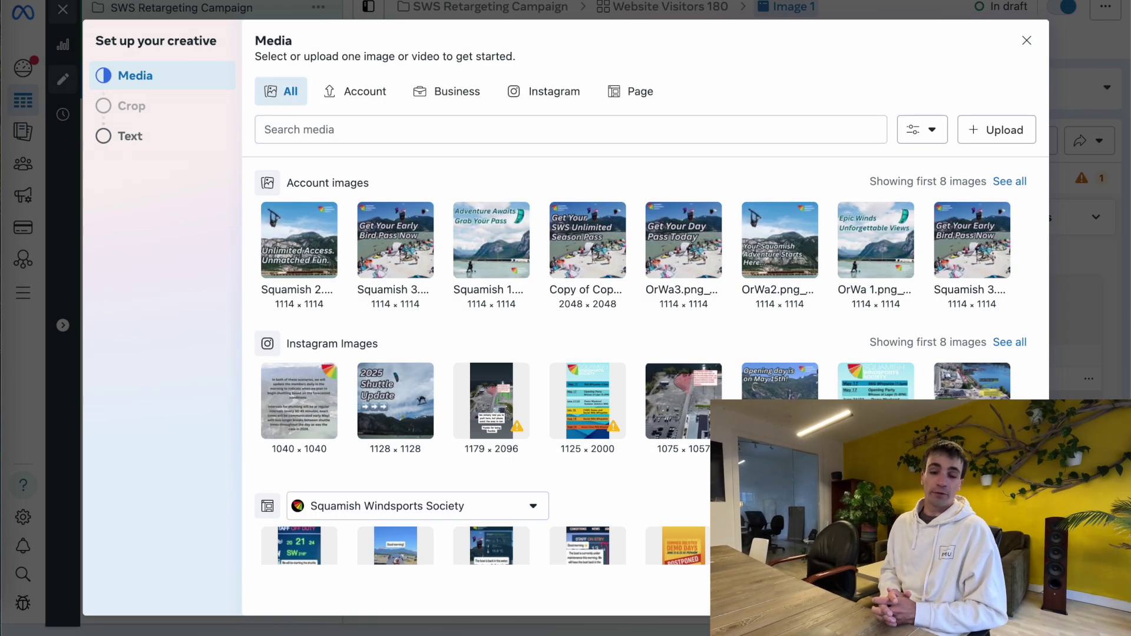
pyautogui.click(518, 227)
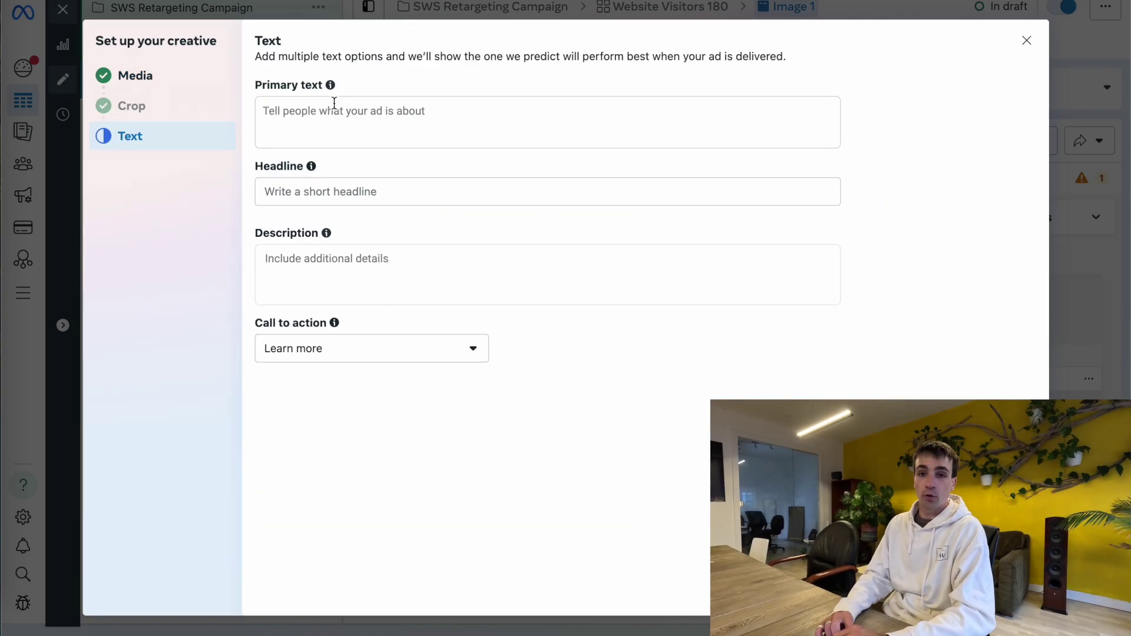
# Paste the prepared early bird pass copy as primary text and add the headline "Buy Your Summer Membership Today".
pyautogui.click(334, 103)
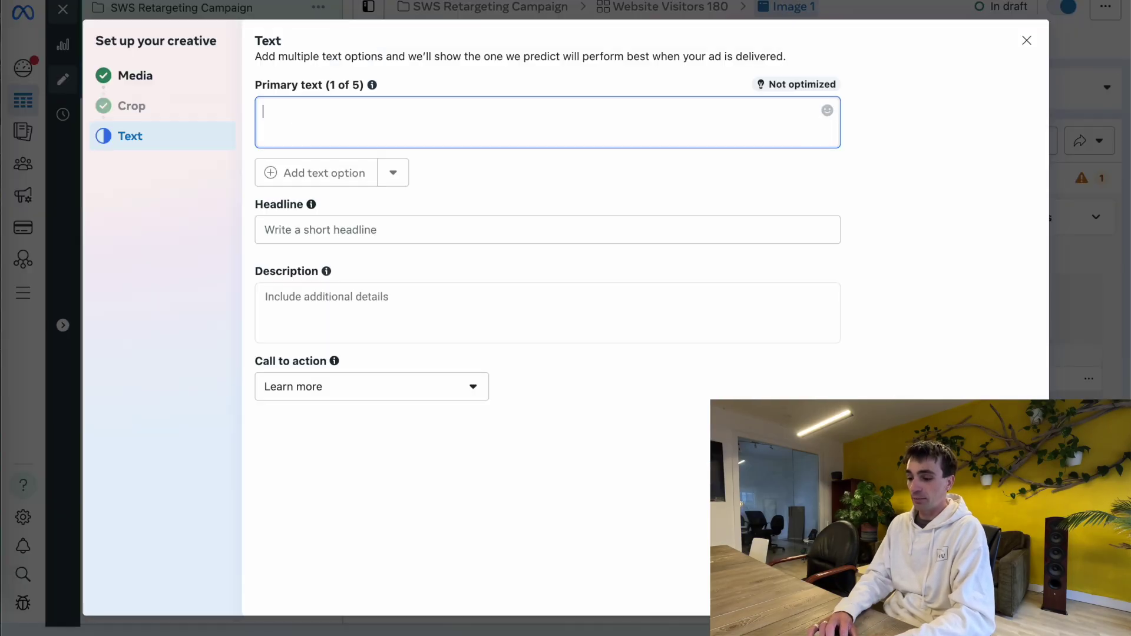
pyautogui.hotkey('ctrl', 'v')
pyautogui.click(941, 210)
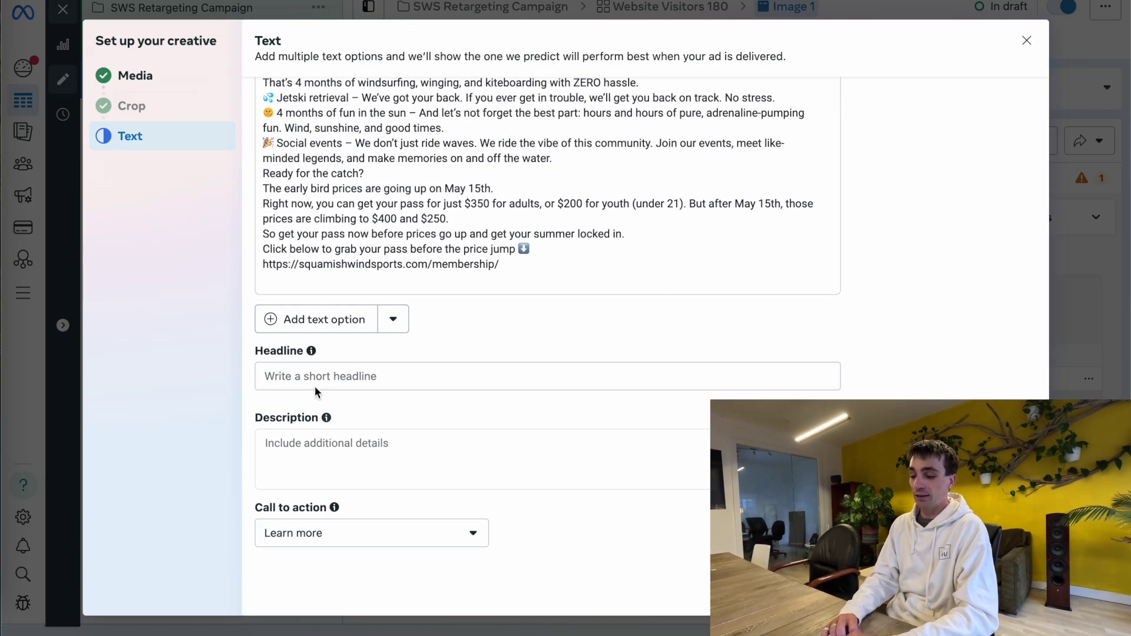
pyautogui.click(312, 375)
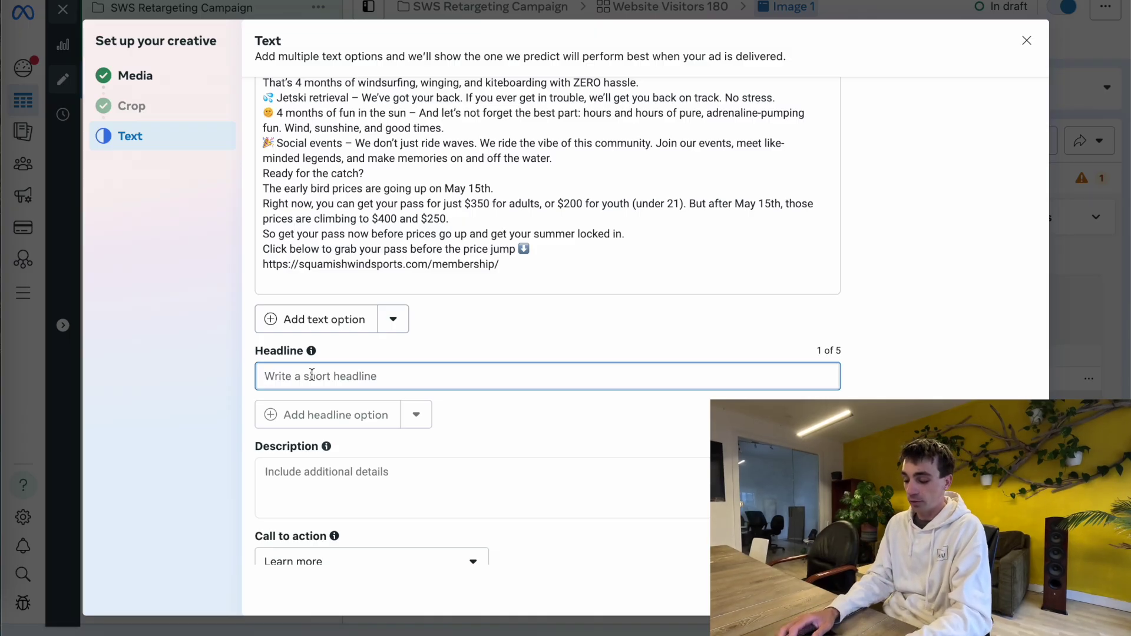
pyautogui.write('Buy Your Sum')
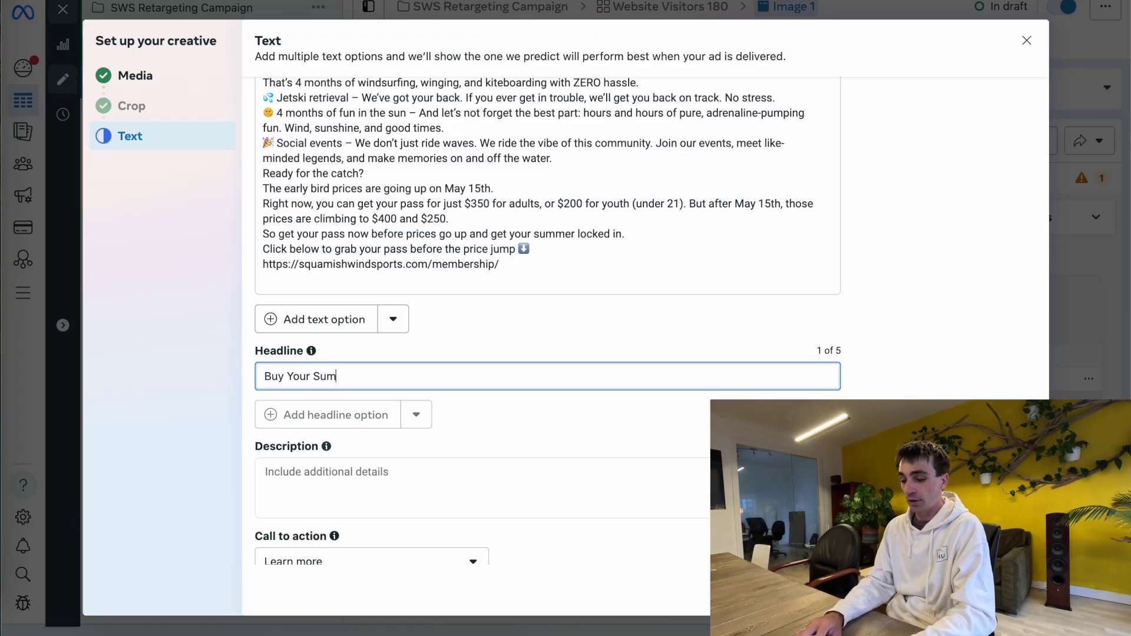
pyautogui.write('mer Membership Today')
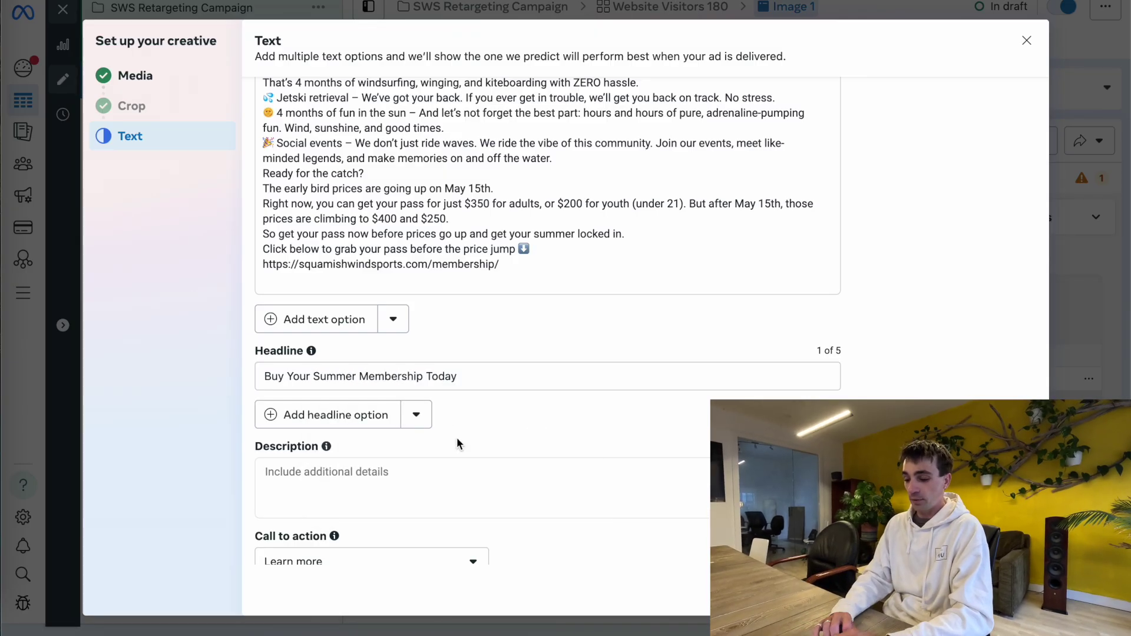
# Keep Learn more as the ad's call to action and complete the creative setup.
pyautogui.scroll(-1, 457, 437)
pyautogui.click(336, 537)
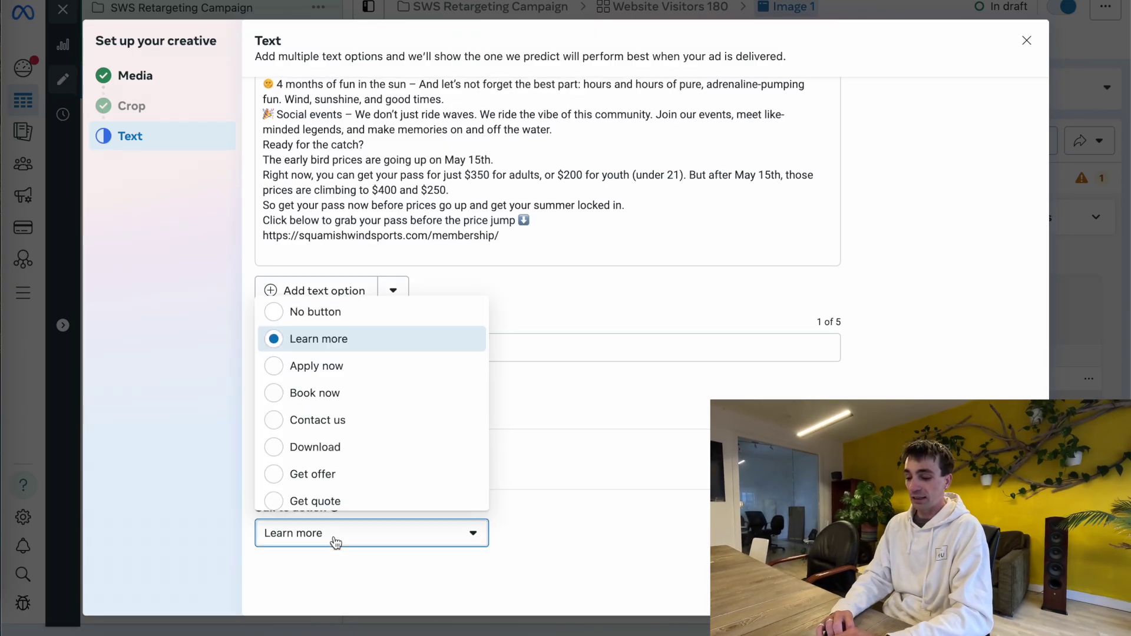
pyautogui.click(303, 346)
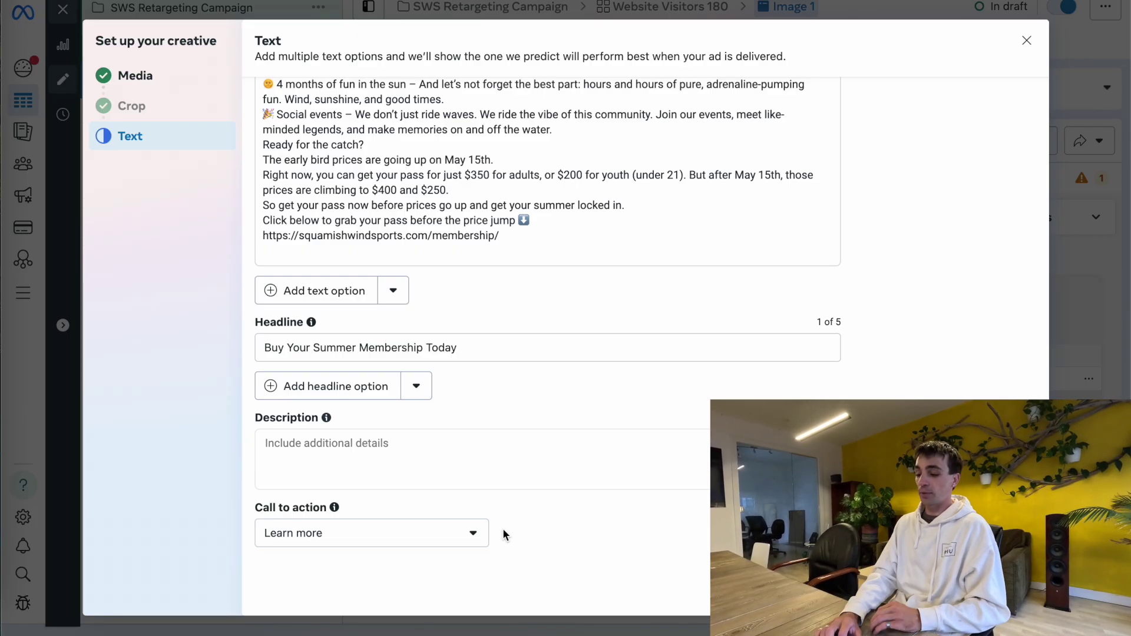
pyautogui.click(1015, 594)
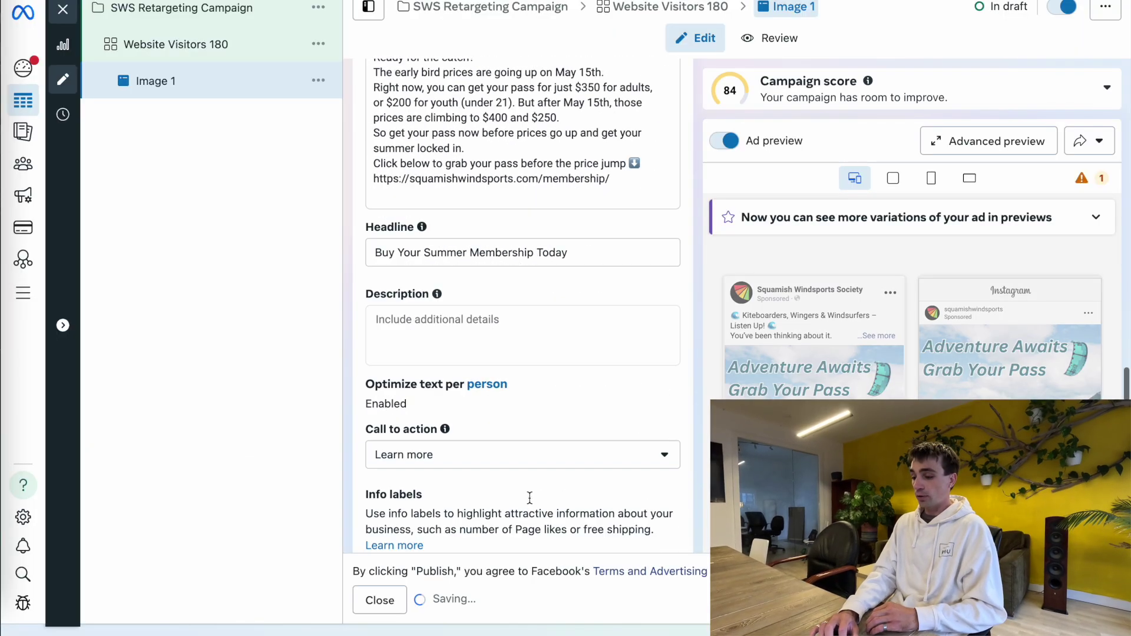
# Check the ad's remaining optional settings and publish the campaign with its ad set and ad.
pyautogui.scroll(-7, 631, 487)
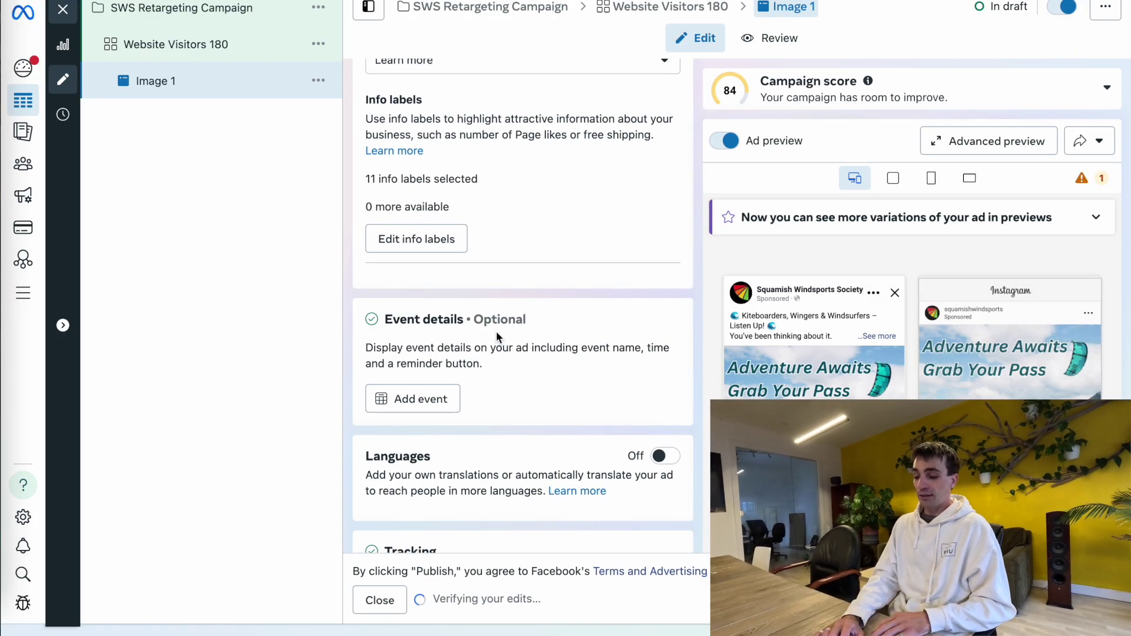
pyautogui.scroll(-3, 494, 330)
pyautogui.scroll(-3, 486, 319)
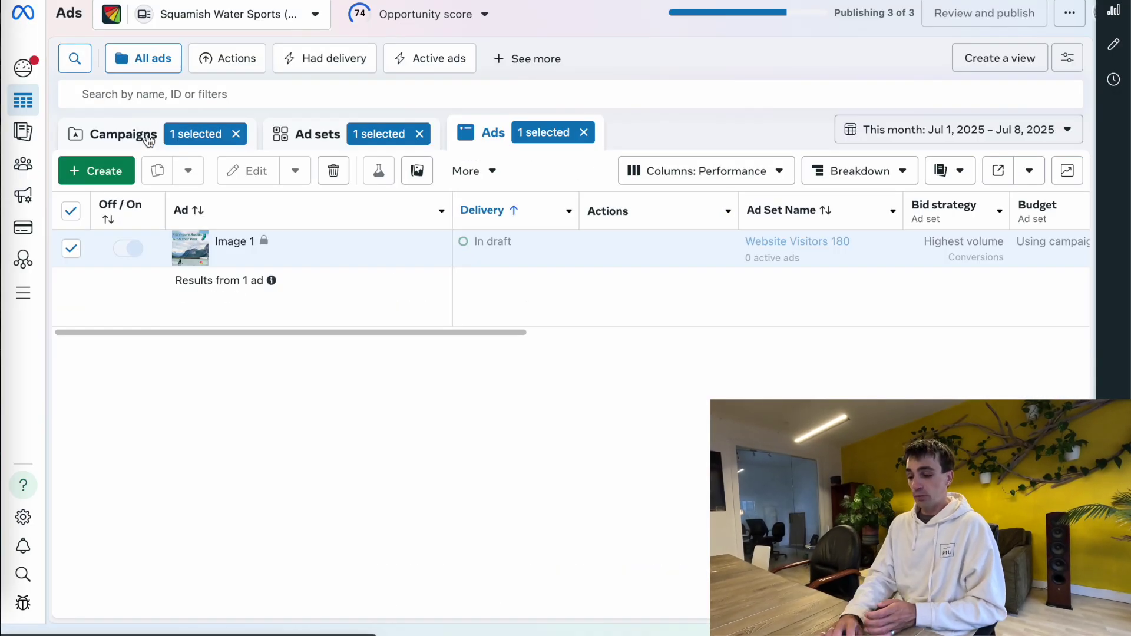
# Check the newly published SWS Retargeting Campaign together with its Website Visitors 180 ad set and its ad.
pyautogui.click(124, 133)
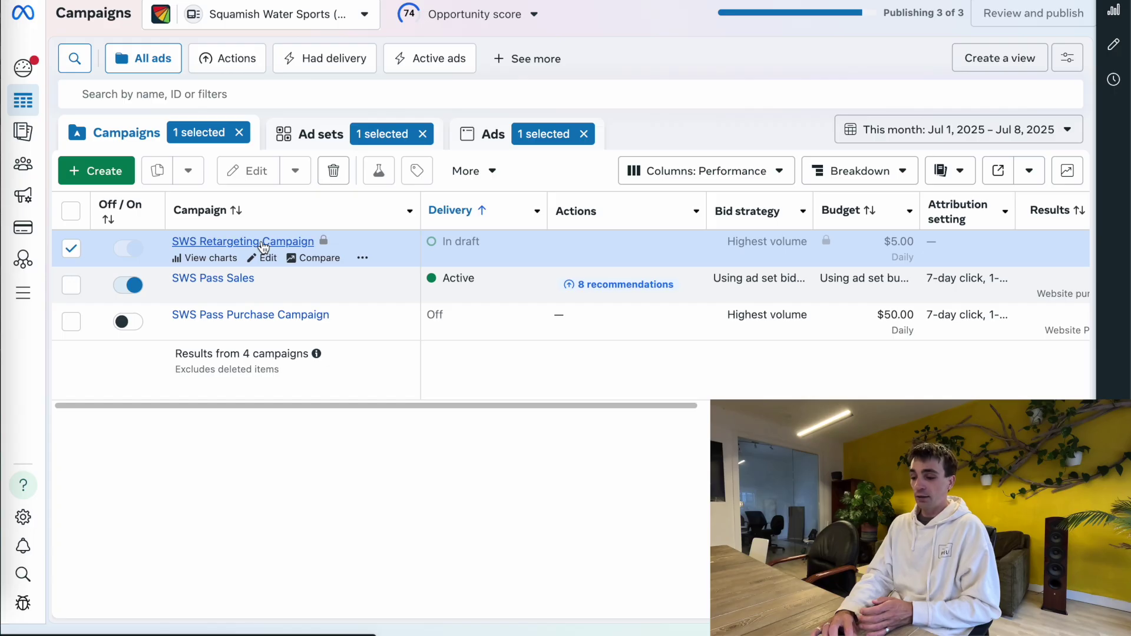
pyautogui.click(259, 242)
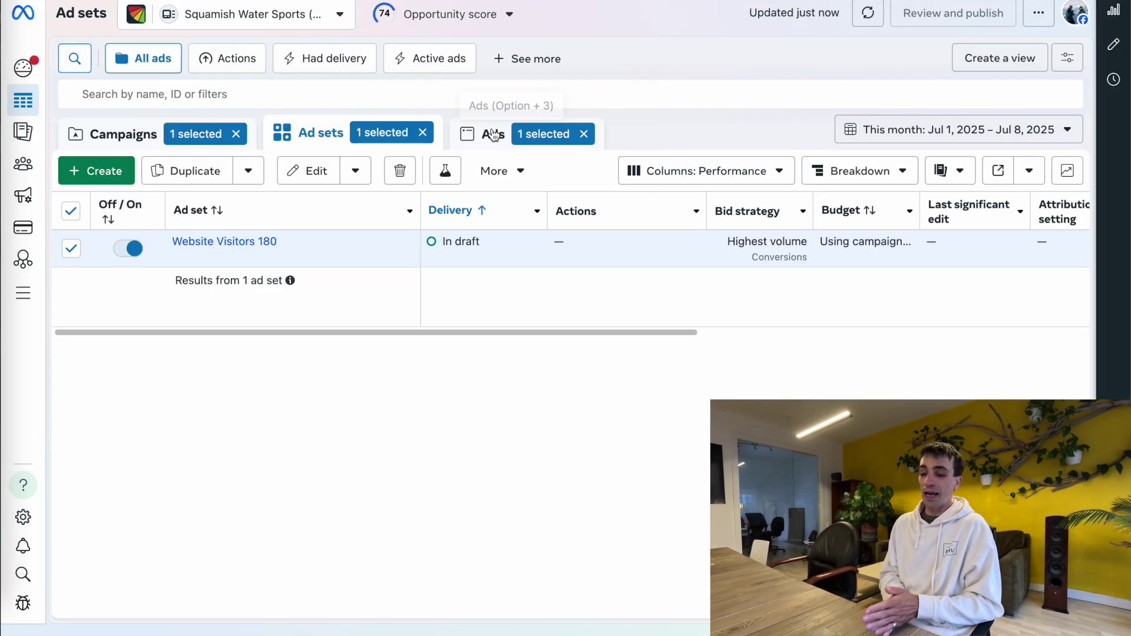
pyautogui.click(494, 135)
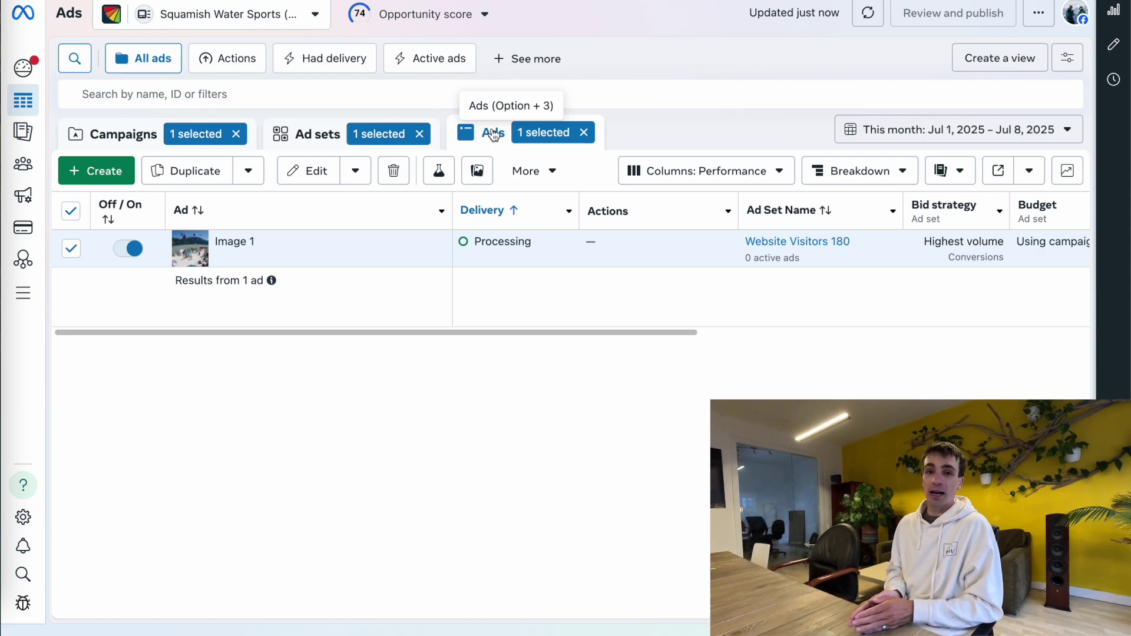
# Make a quick duplicate of the Image 1 ad and name the copy "Image 2".
pyautogui.moveTo(183, 217)
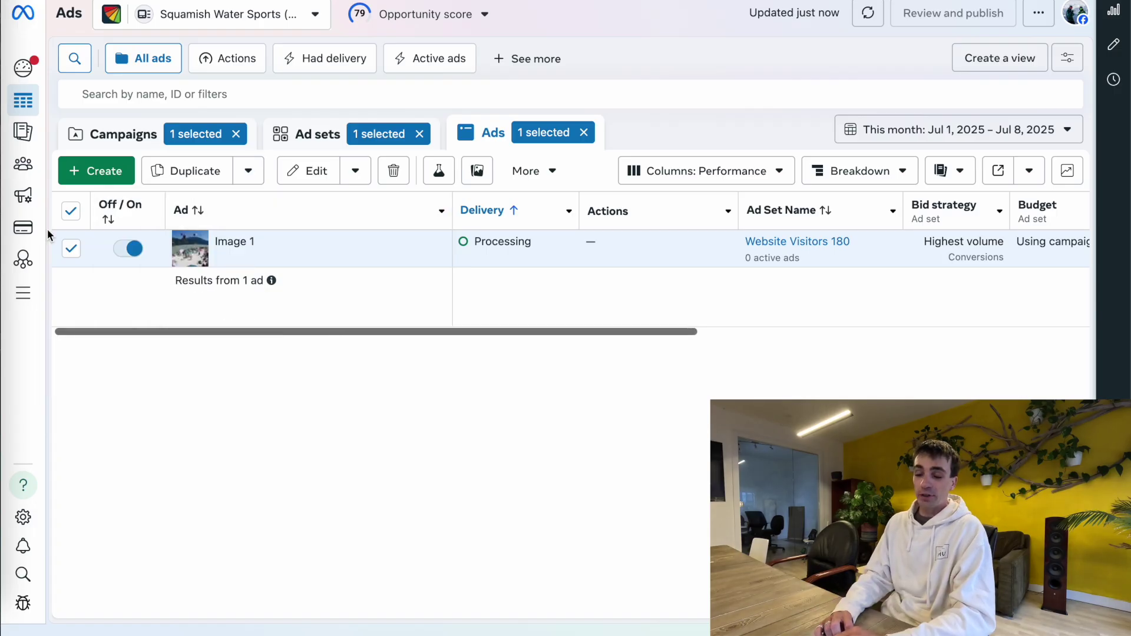
pyautogui.click(248, 170)
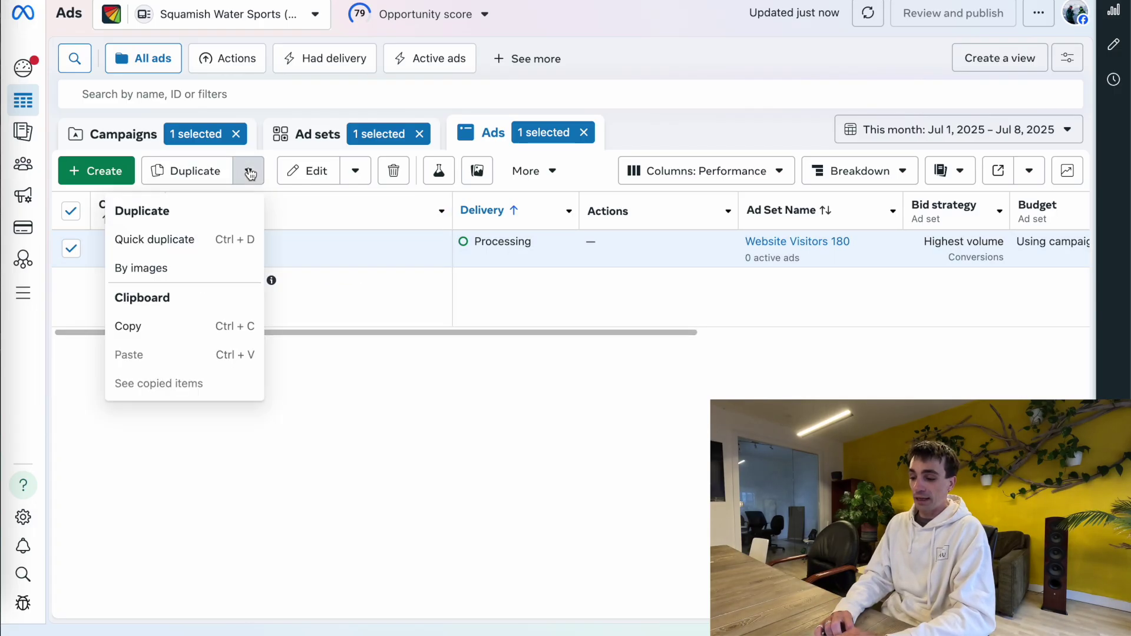
pyautogui.click(198, 241)
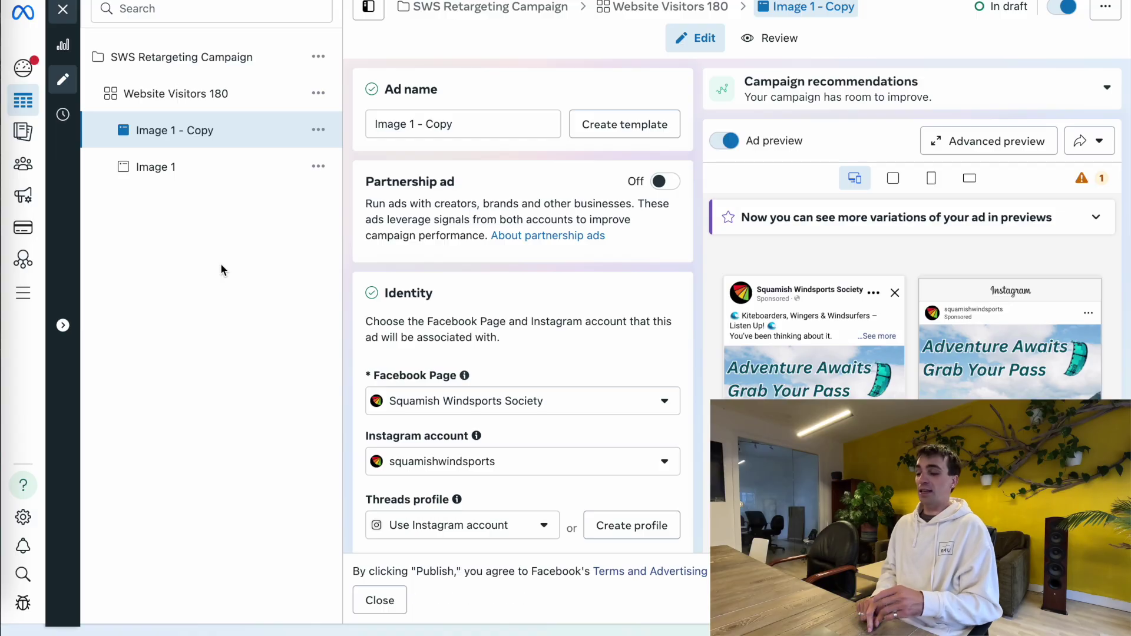
pyautogui.doubleClick(442, 121)
pyautogui.press('BackSpace')
pyautogui.press('BackSpace')
pyautogui.press('BackSpace')
pyautogui.press('BackSpace')
pyautogui.press('BackSpace')
pyautogui.press('BackSpace')
pyautogui.write('2')
pyautogui.click(504, 89)
# Replace the Image 2 ad's media with the Squamish 2 image and publish the ad.
pyautogui.scroll(-10, 430, 424)
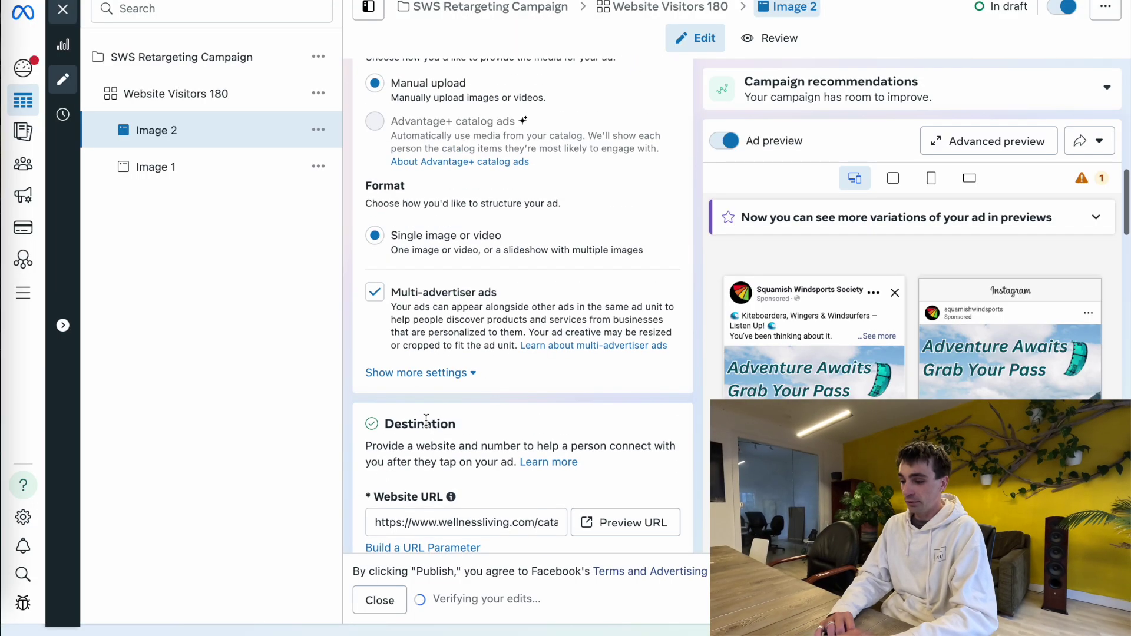
pyautogui.scroll(-10, 429, 425)
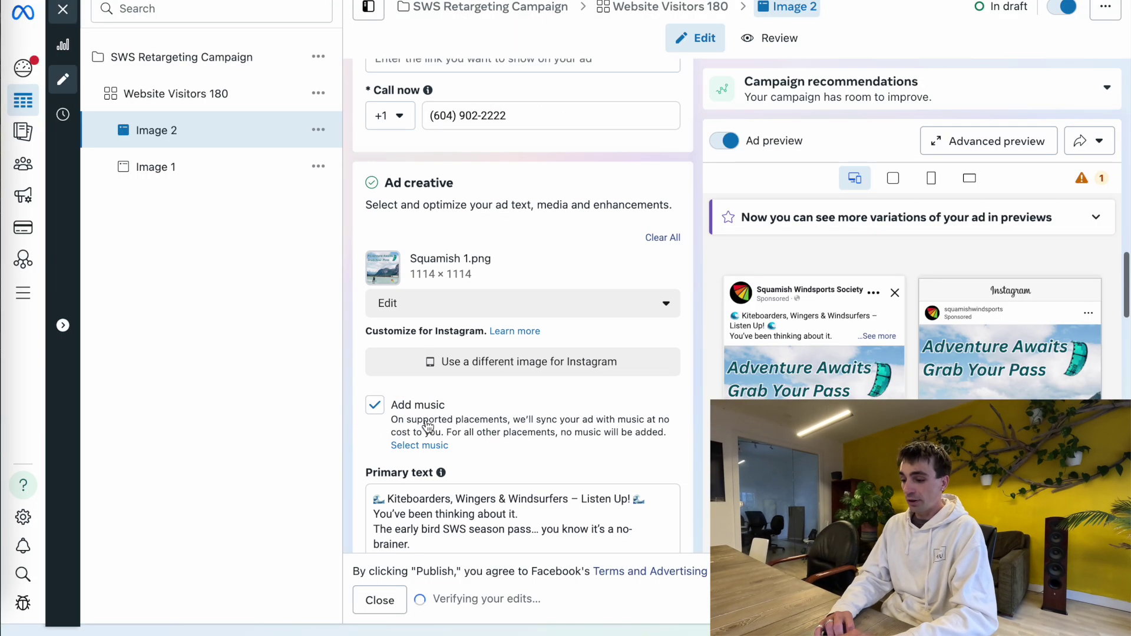
pyautogui.click(569, 306)
pyautogui.click(402, 337)
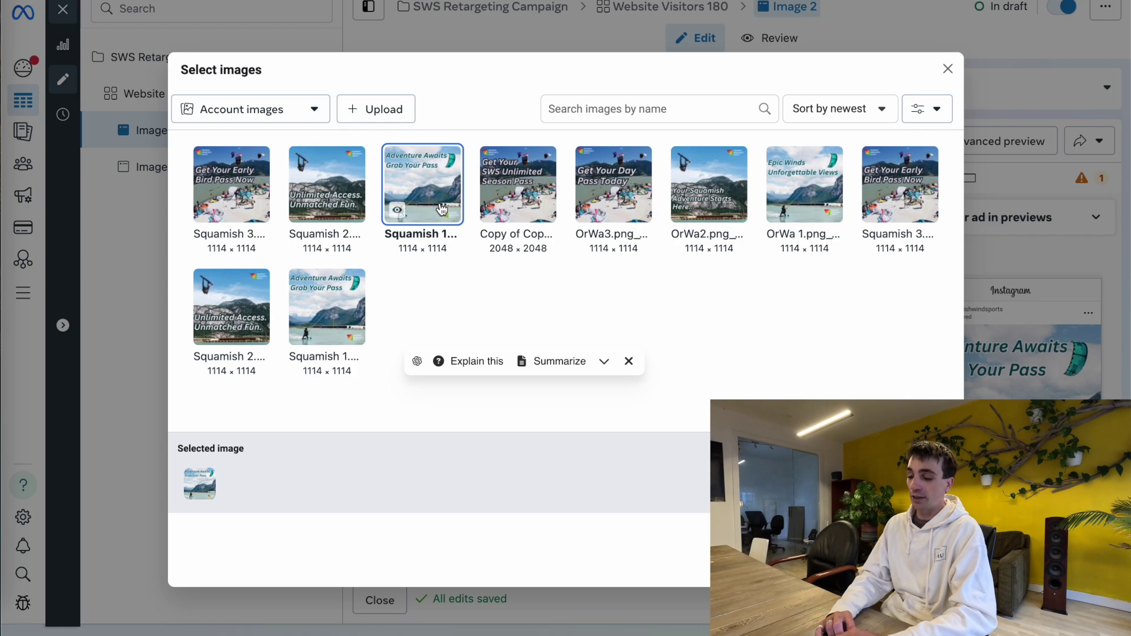
pyautogui.click(339, 209)
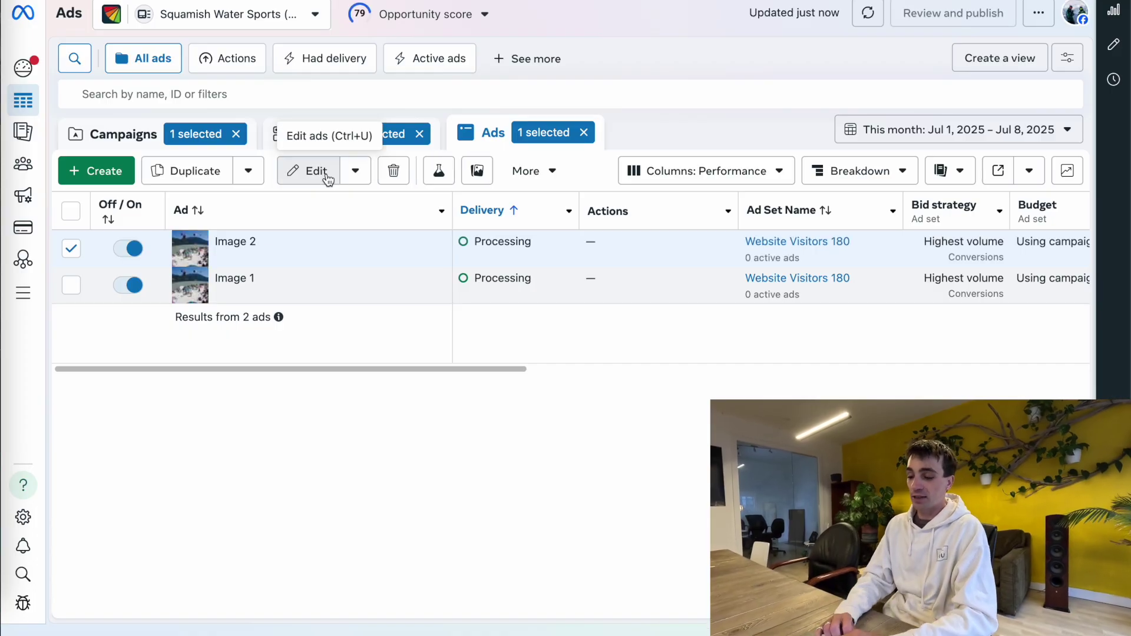
# Make a quick duplicate of the Image 2 ad and name the copy "Image 3".
pyautogui.click(248, 171)
pyautogui.click(168, 245)
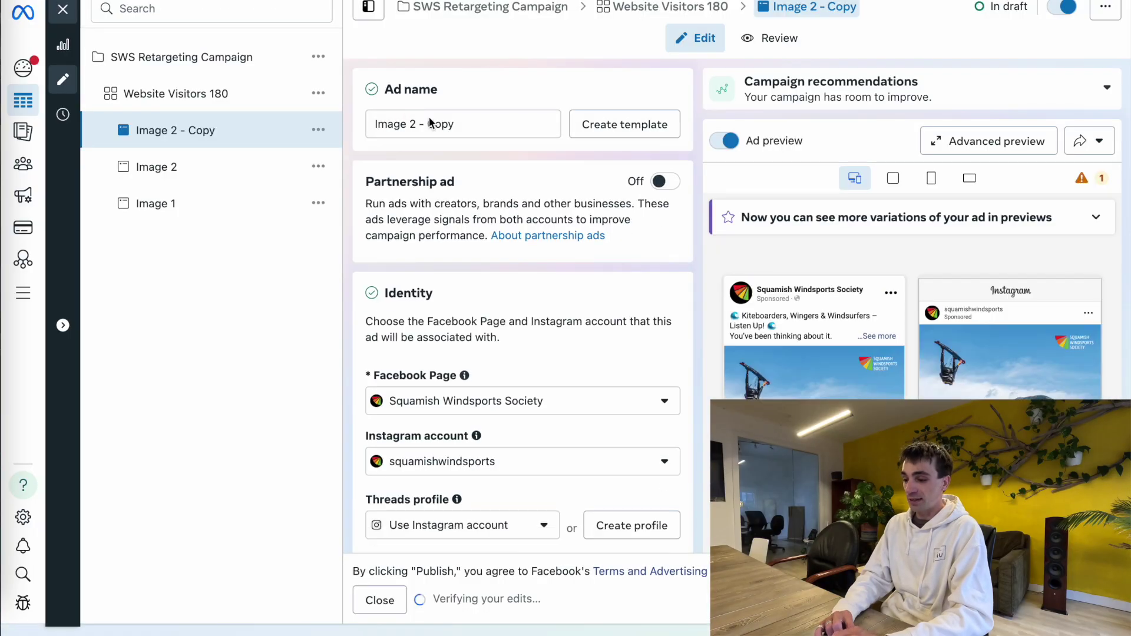
pyautogui.click(430, 123)
pyautogui.press('BackSpace')
pyautogui.press('BackSpace')
pyautogui.press('BackSpace')
pyautogui.press('BackSpace')
pyautogui.press('BackSpace')
pyautogui.press('BackSpace')
pyautogui.press('BackSpace')
pyautogui.press('BackSpace')
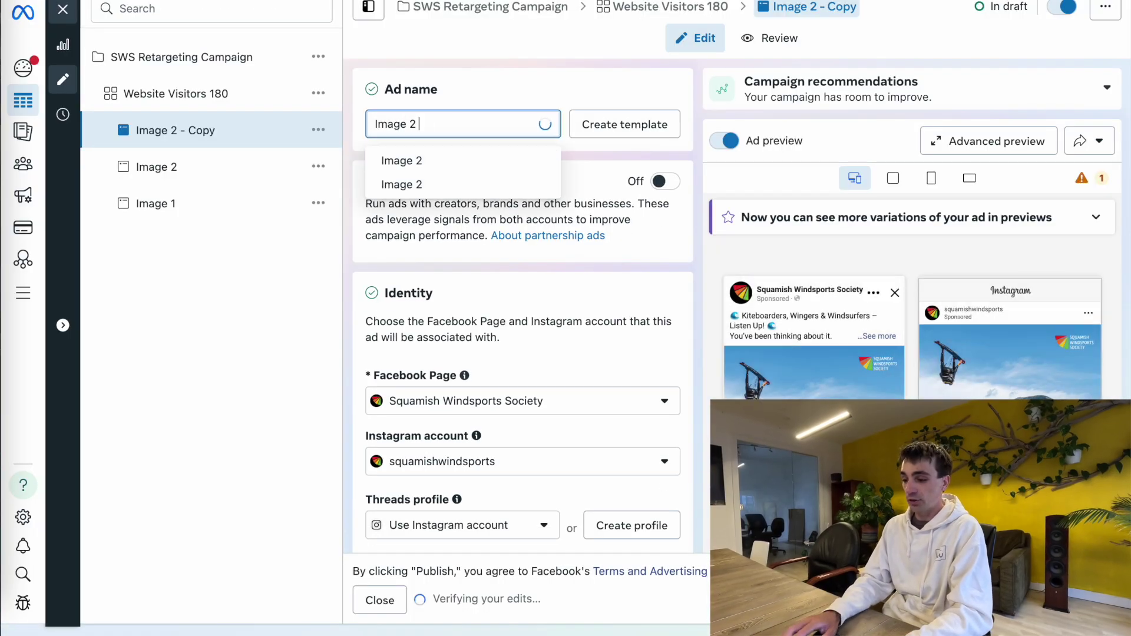
pyautogui.write('3')
pyautogui.click(620, 250)
# Replace the Image 3 ad's media with the Squamish 3 image and publish the ad.
pyautogui.scroll(-10, 620, 250)
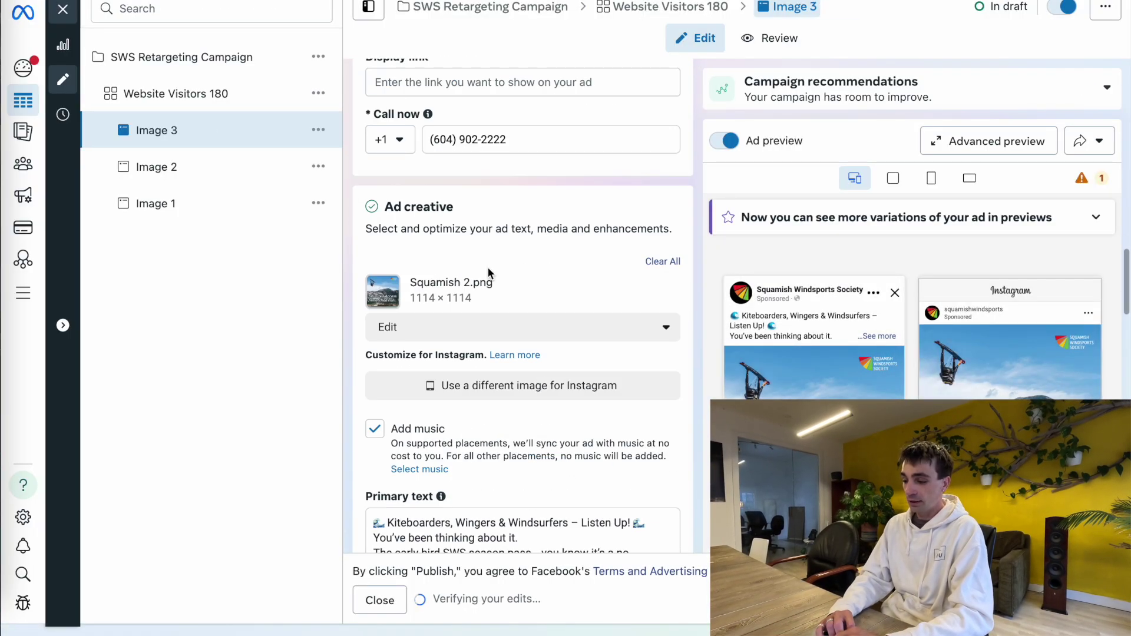
pyautogui.click(478, 328)
pyautogui.click(404, 374)
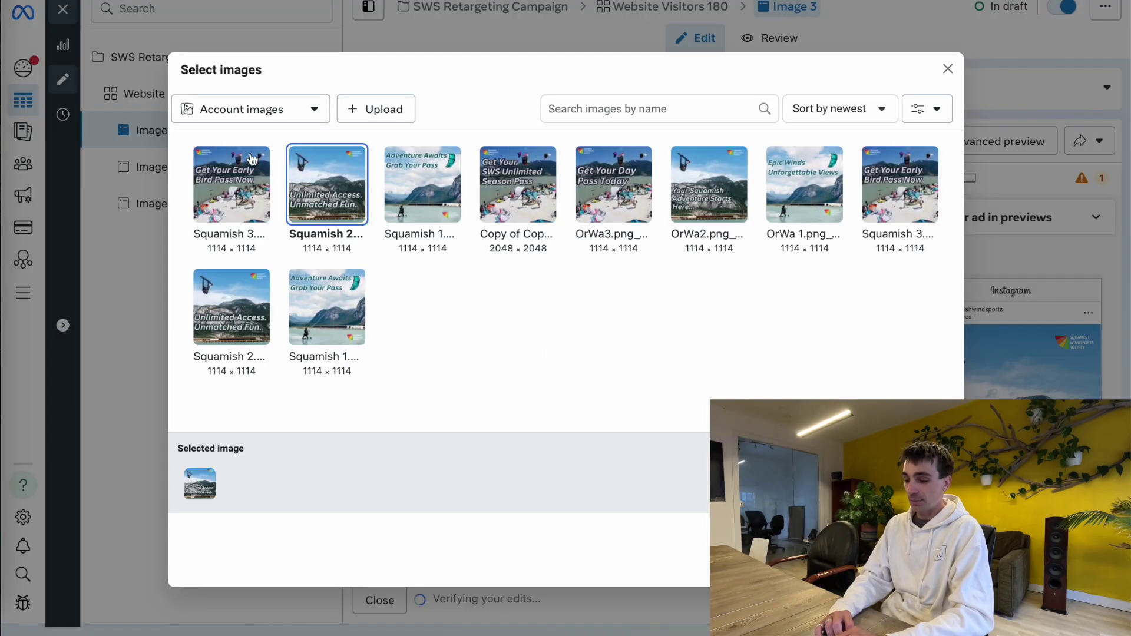
pyautogui.click(206, 211)
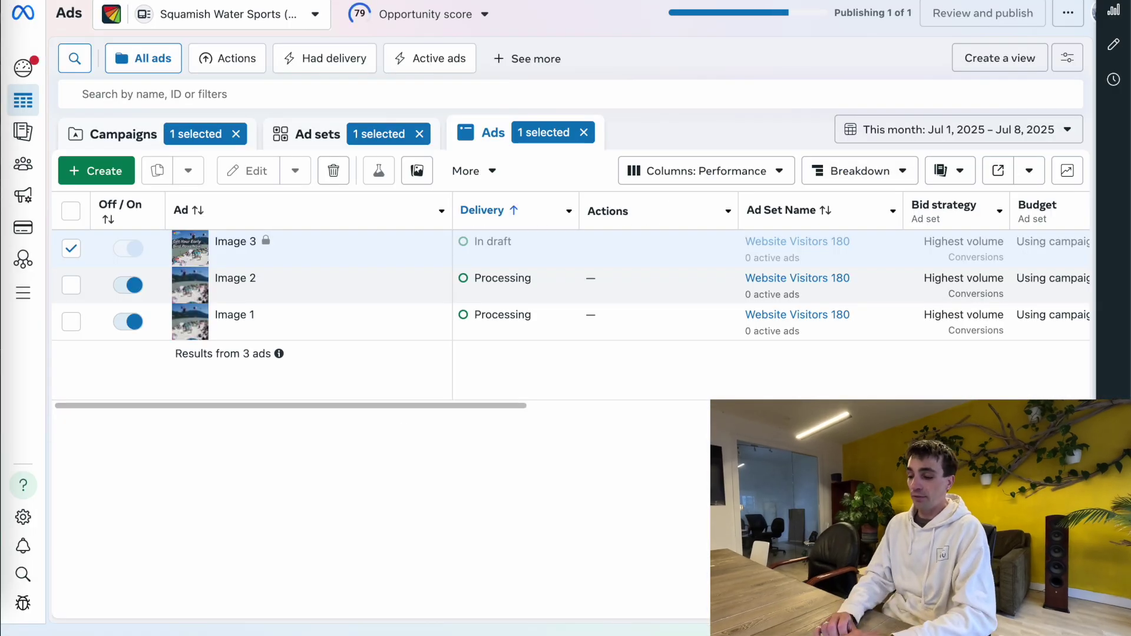
# Review the retargeting campaign's structure from campaign level through its ad set to its image ads.
pyautogui.click(131, 136)
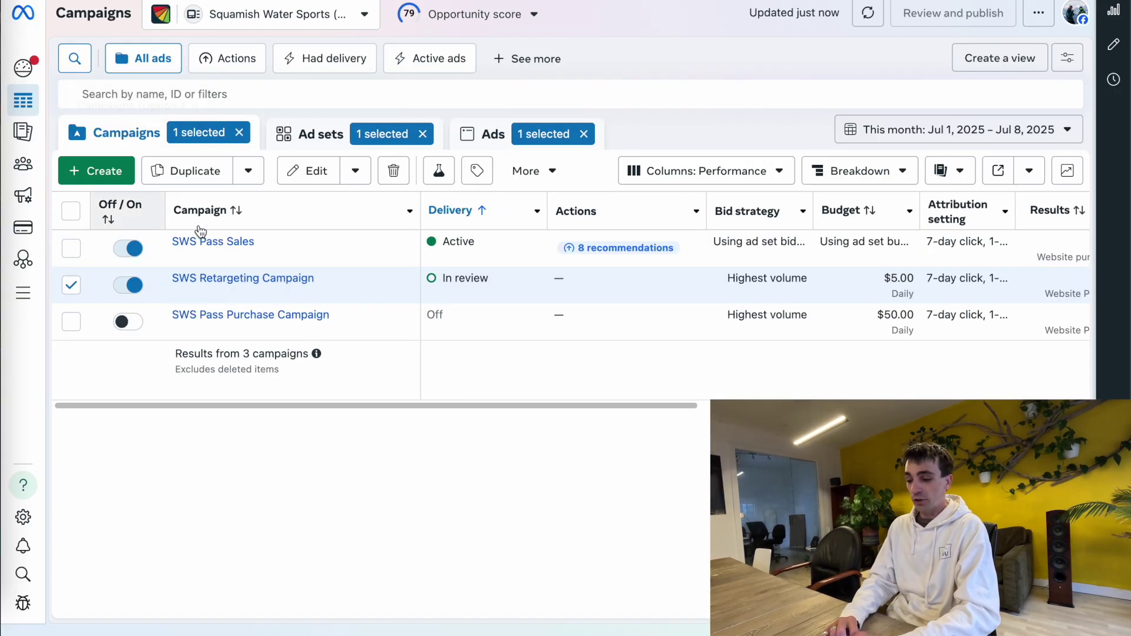
pyautogui.click(269, 276)
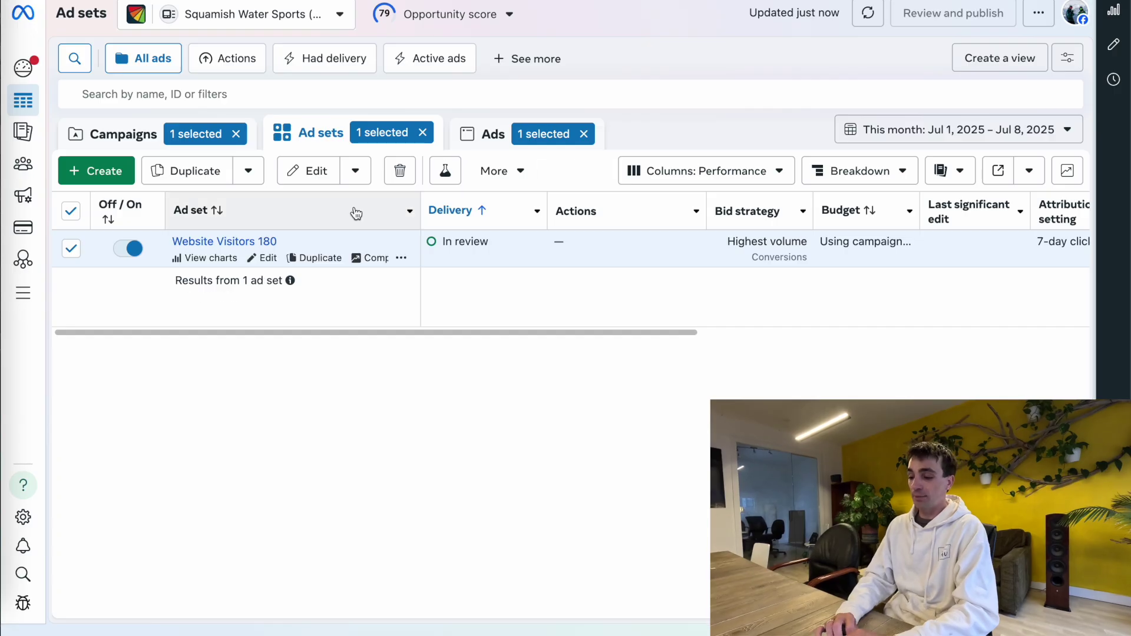
pyautogui.click(494, 136)
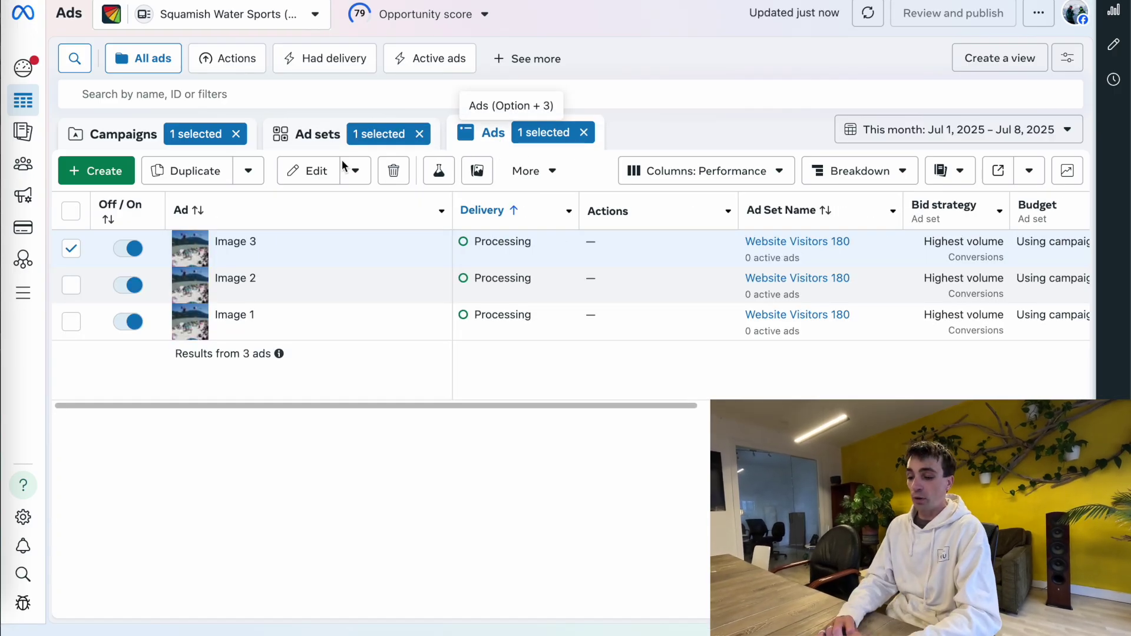
# Turn off the SWS Retargeting Campaign and make a quick duplicate of it.
pyautogui.click(139, 142)
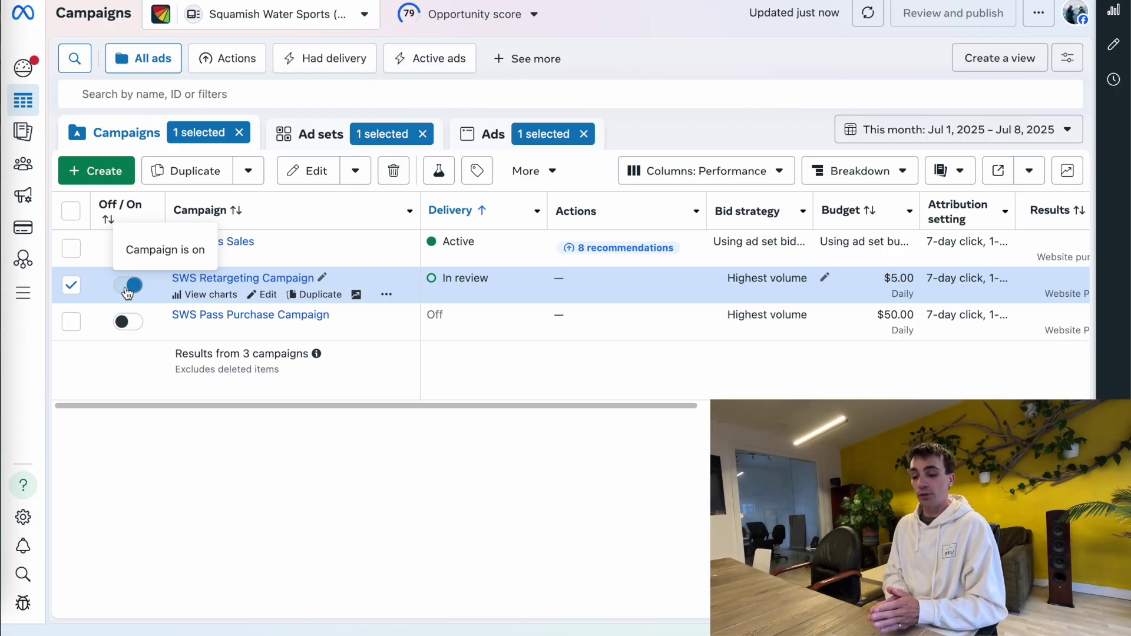
pyautogui.click(127, 289)
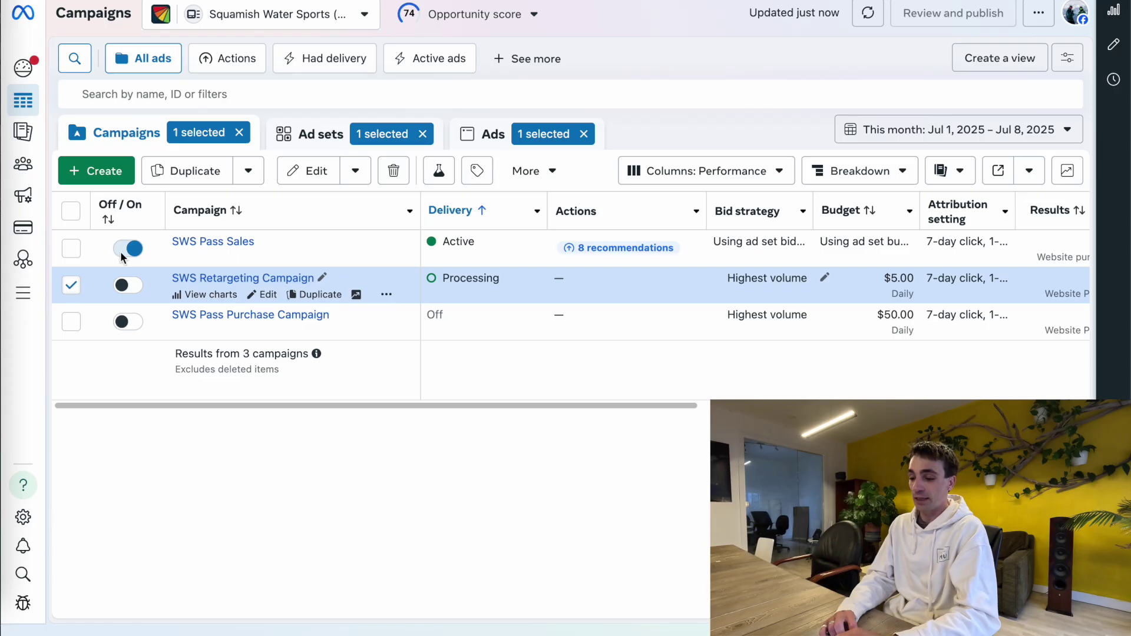
pyautogui.click(248, 170)
pyautogui.click(159, 242)
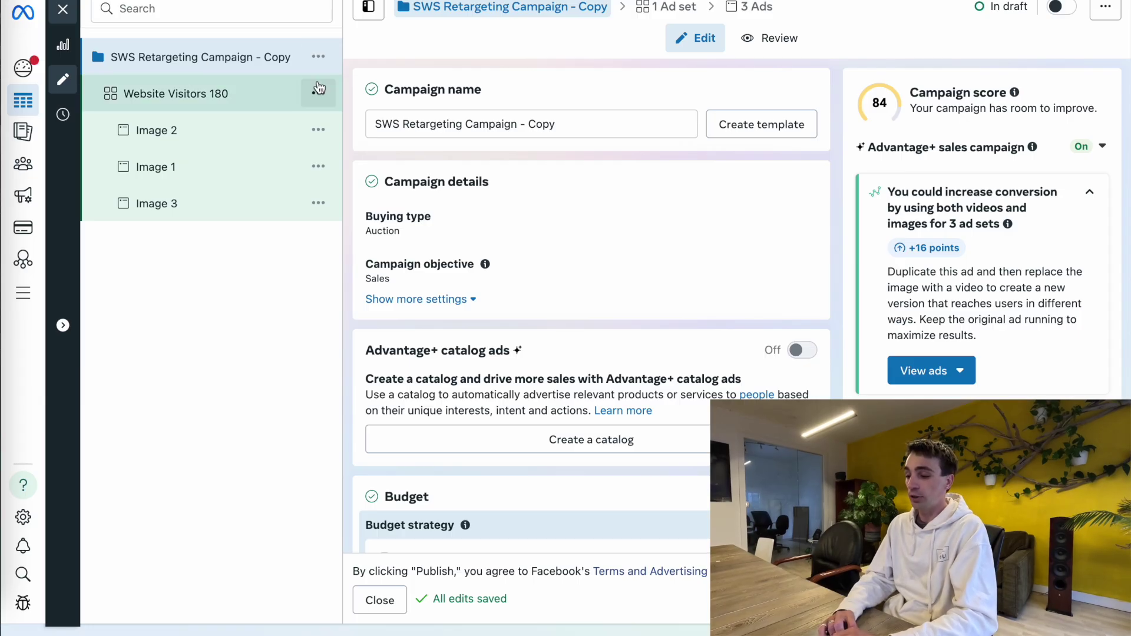
# Rename the duplicated campaign "SWS Retention Campaign".
pyautogui.doubleClick(534, 125)
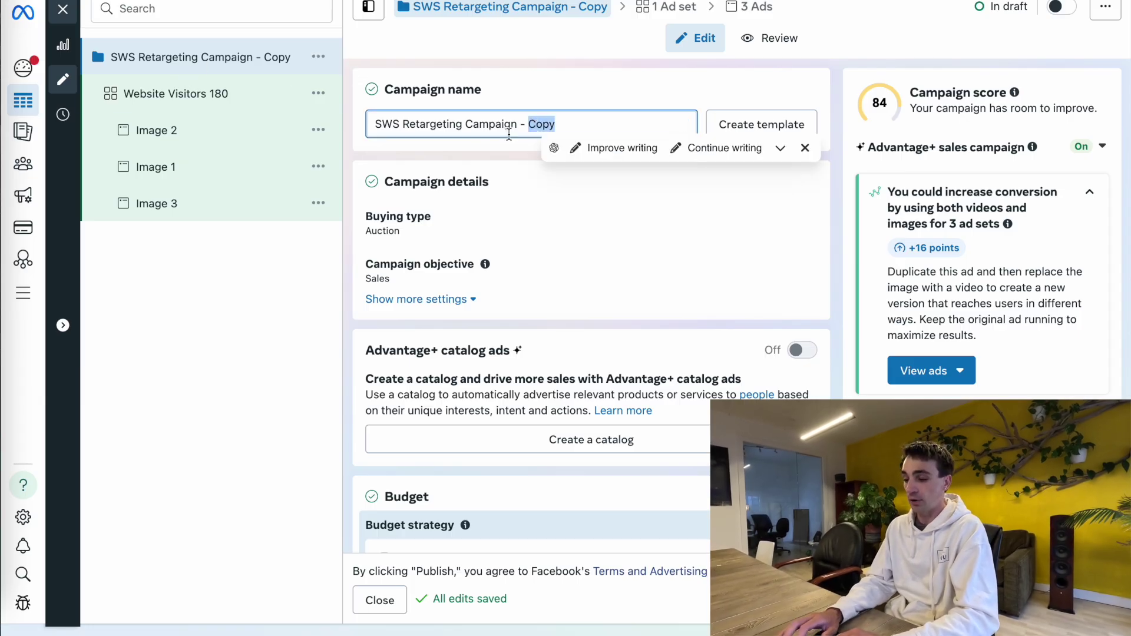
pyautogui.press('BackSpace')
pyautogui.press('BackSpace')
pyautogui.press('BackSpace')
pyautogui.press('BackSpace')
pyautogui.doubleClick(414, 123)
pyautogui.write('Retention')
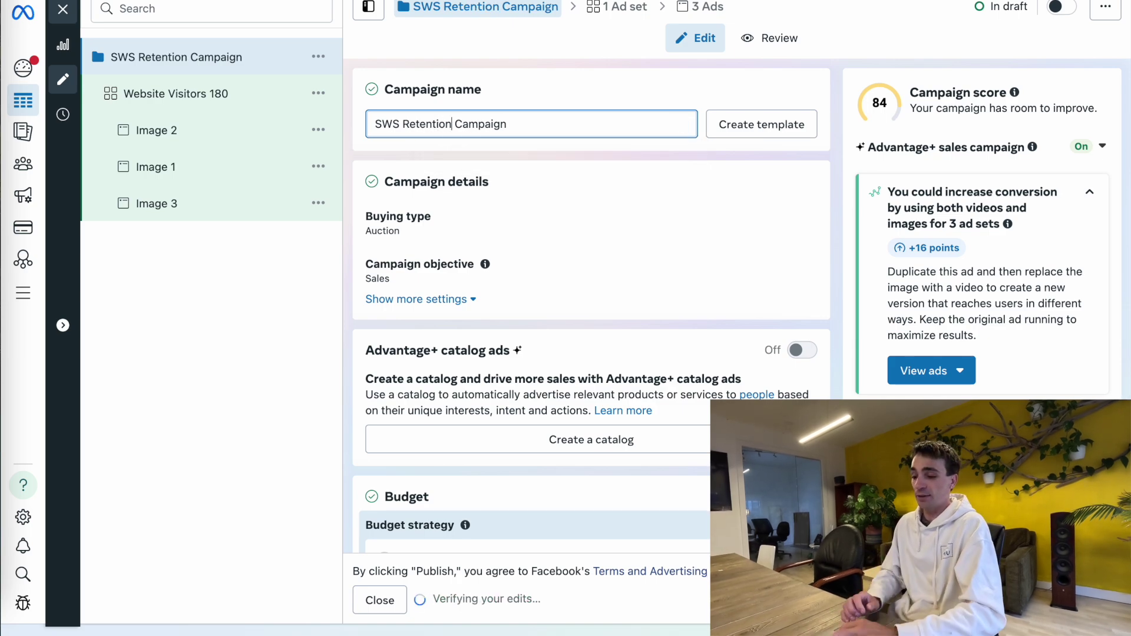
# Rename the retention campaign's ad set "Website Purchasers 180".
pyautogui.click(223, 94)
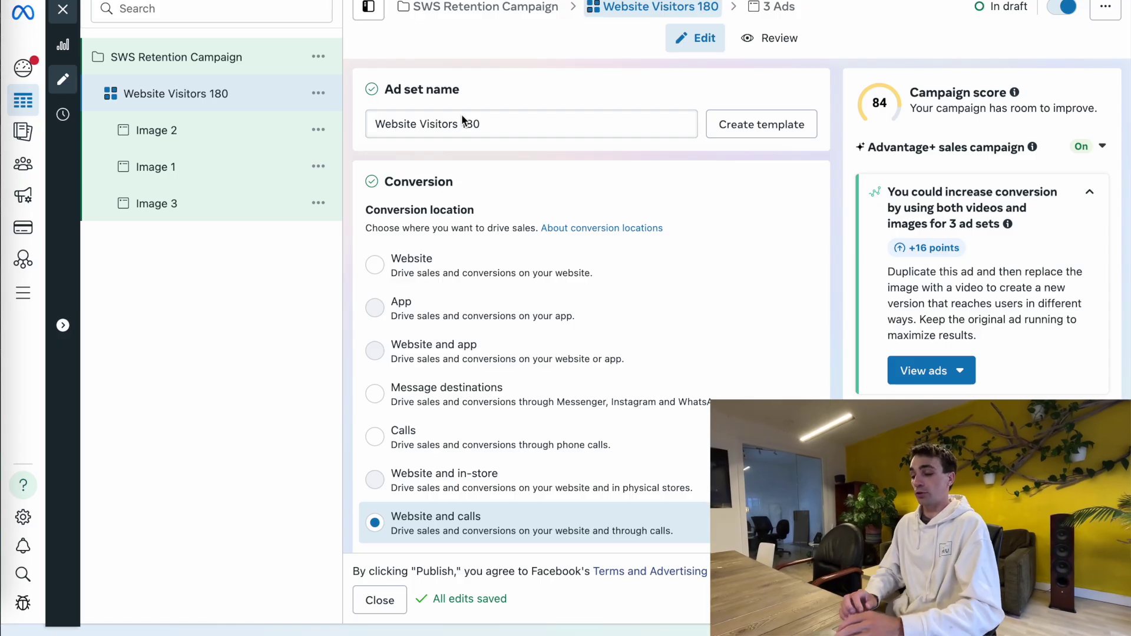
pyautogui.doubleClick(450, 122)
pyautogui.press('BackSpace')
pyautogui.doubleClick(393, 124)
pyautogui.write('Website Purchasers')
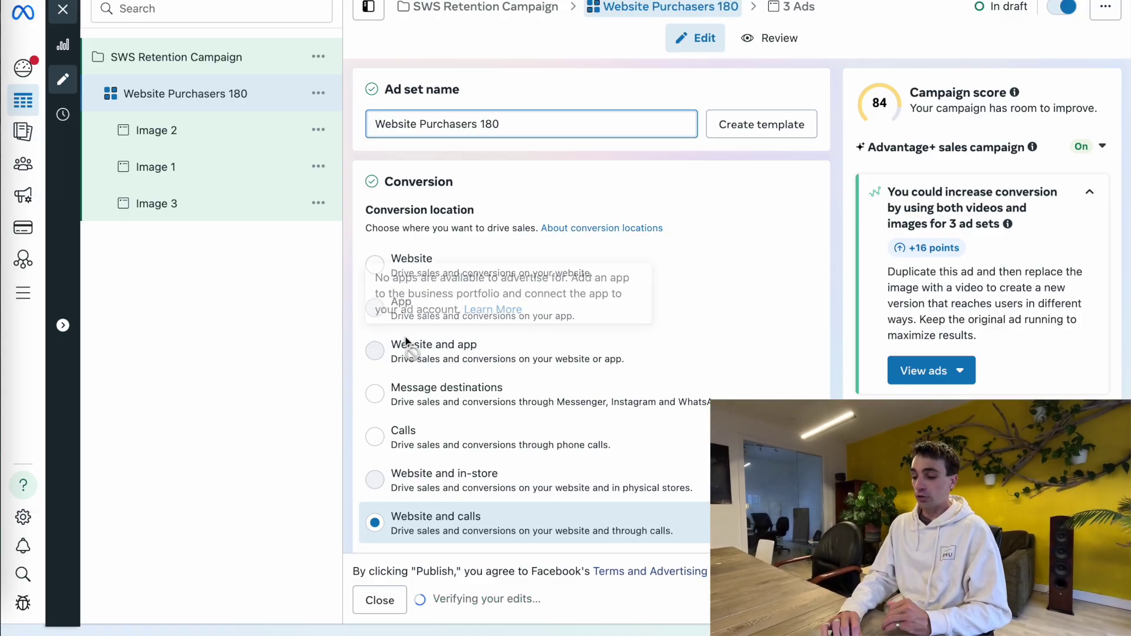
# Replace the ad set's included custom audience SWS Website Visitors 180 with SWS Purchasers 180 and check the remaining audience and placement settings.
pyautogui.scroll(-10, 405, 338)
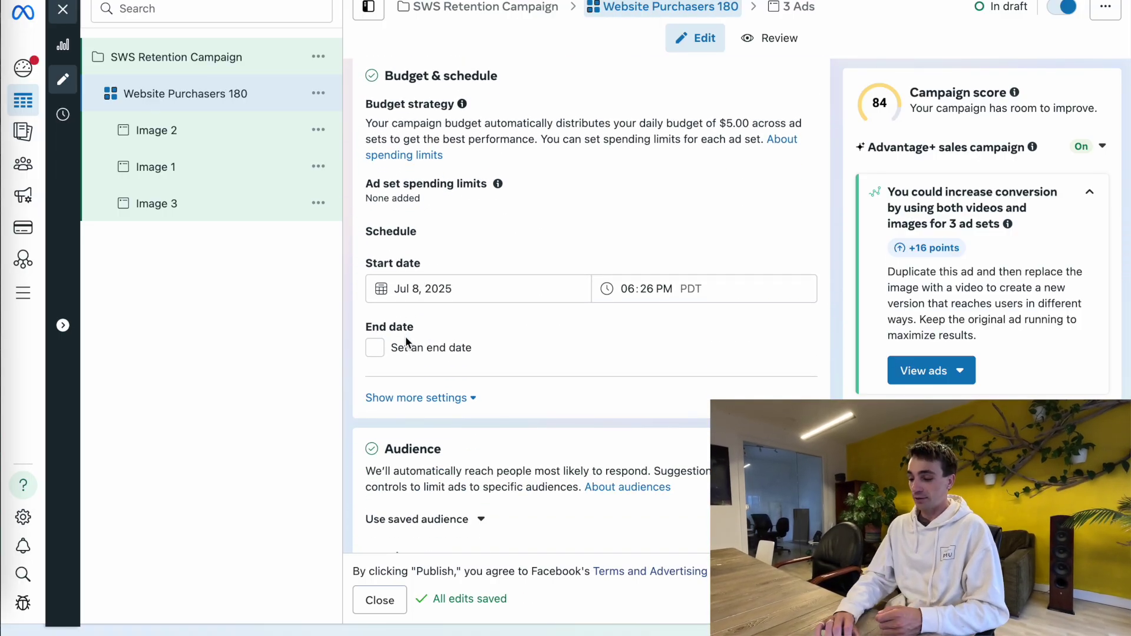
pyautogui.scroll(-6, 405, 342)
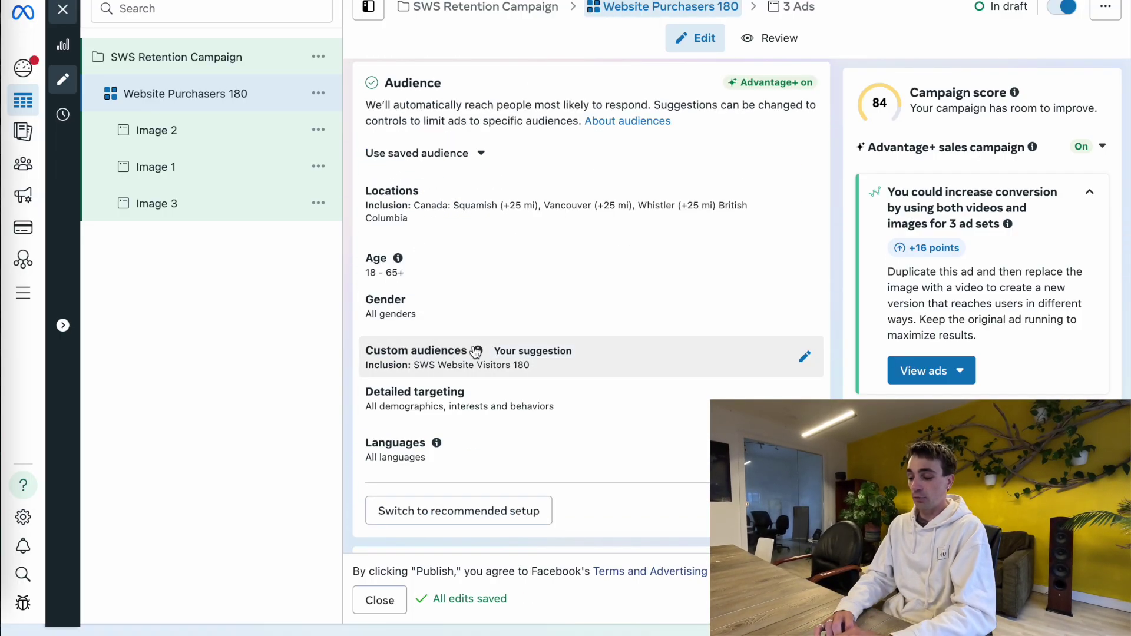
pyautogui.click(804, 357)
pyautogui.scroll(-2, 804, 364)
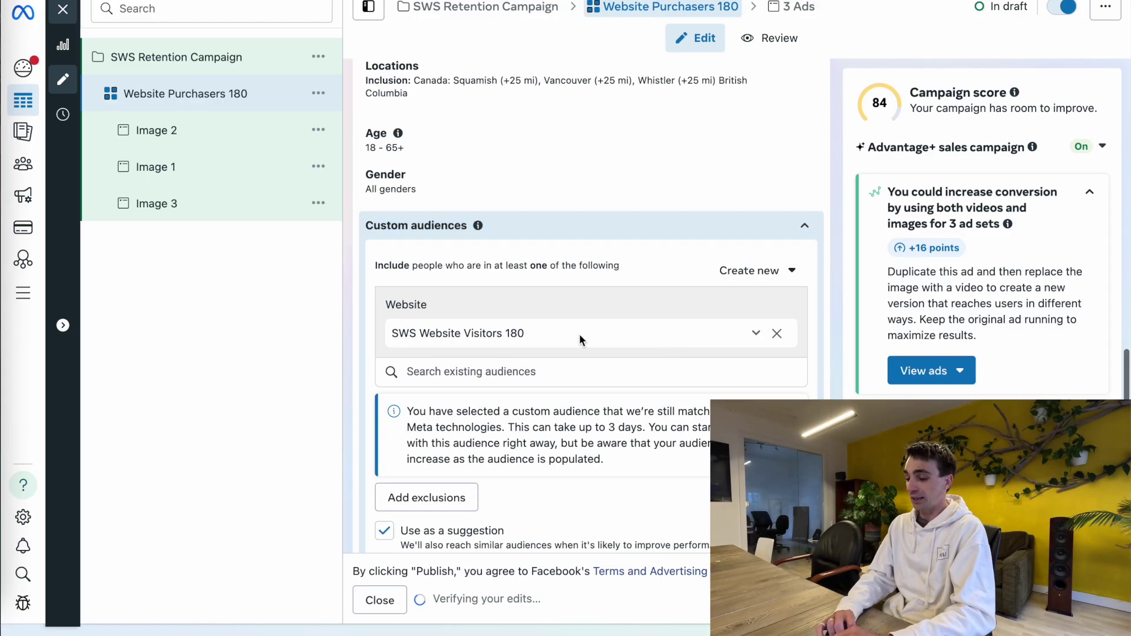
pyautogui.click(778, 334)
pyautogui.click(507, 304)
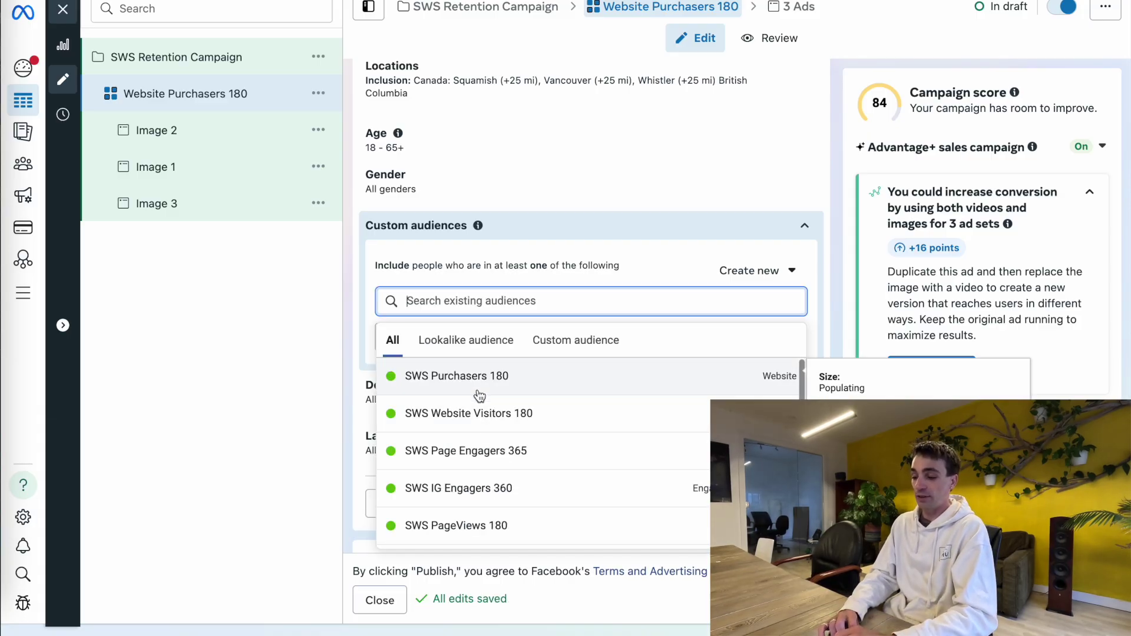
pyautogui.click(425, 376)
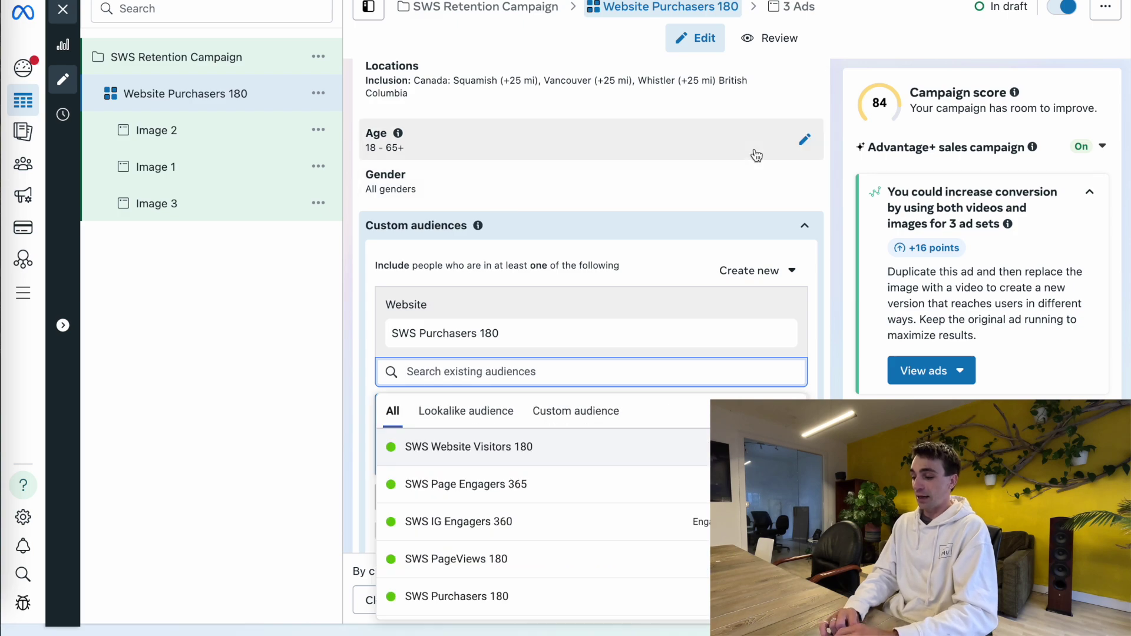
pyautogui.scroll(3, 835, 195)
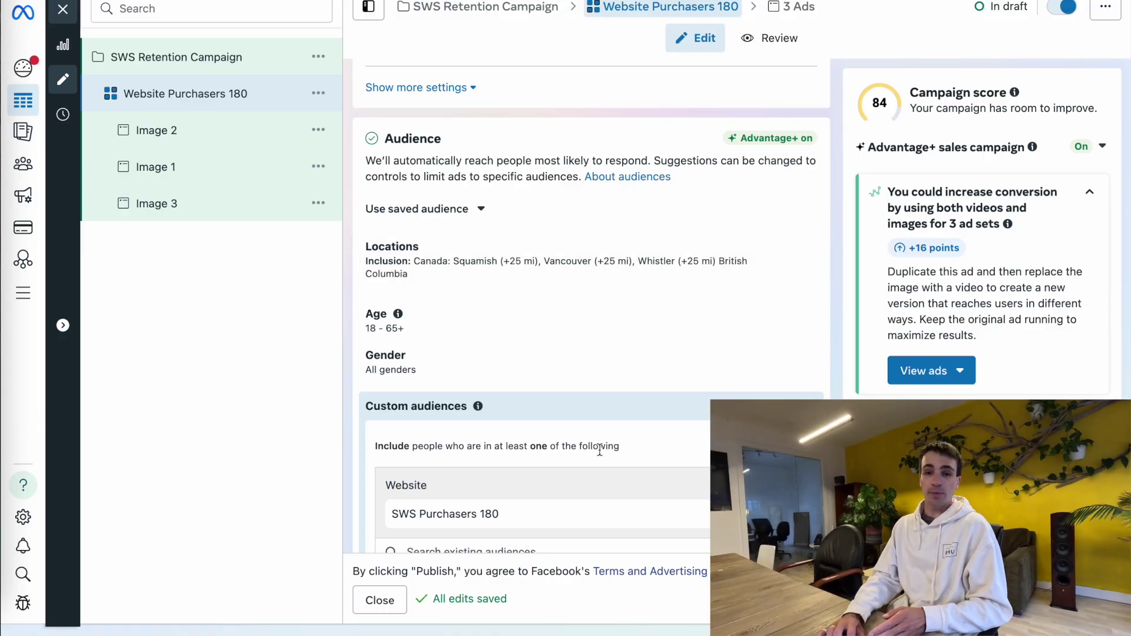
pyautogui.scroll(-2, 589, 353)
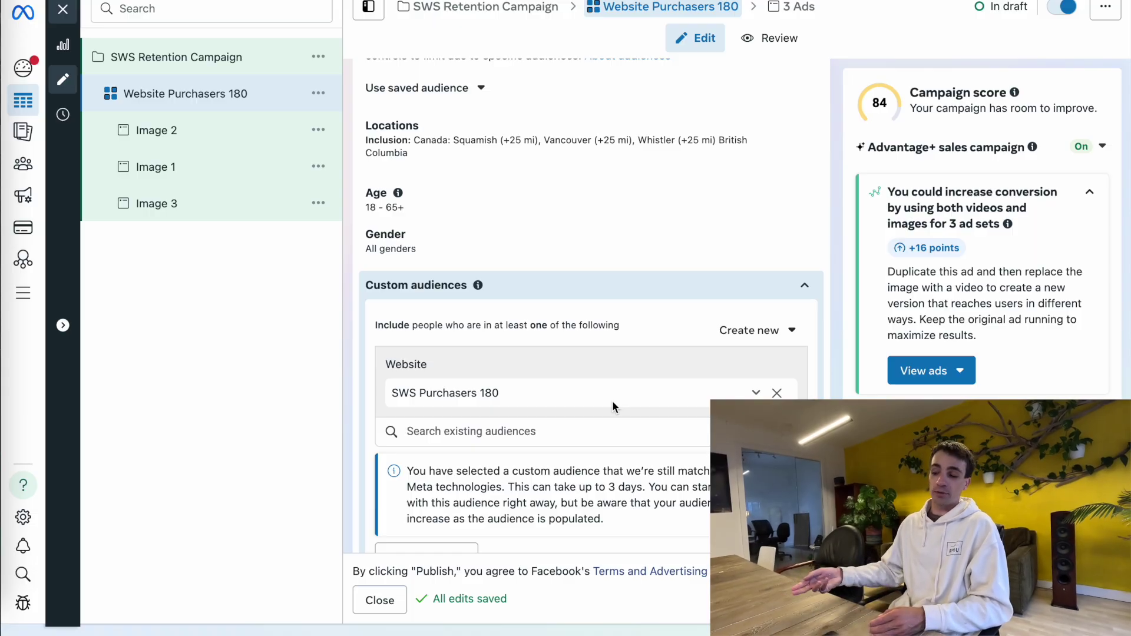
pyautogui.scroll(-10, 589, 295)
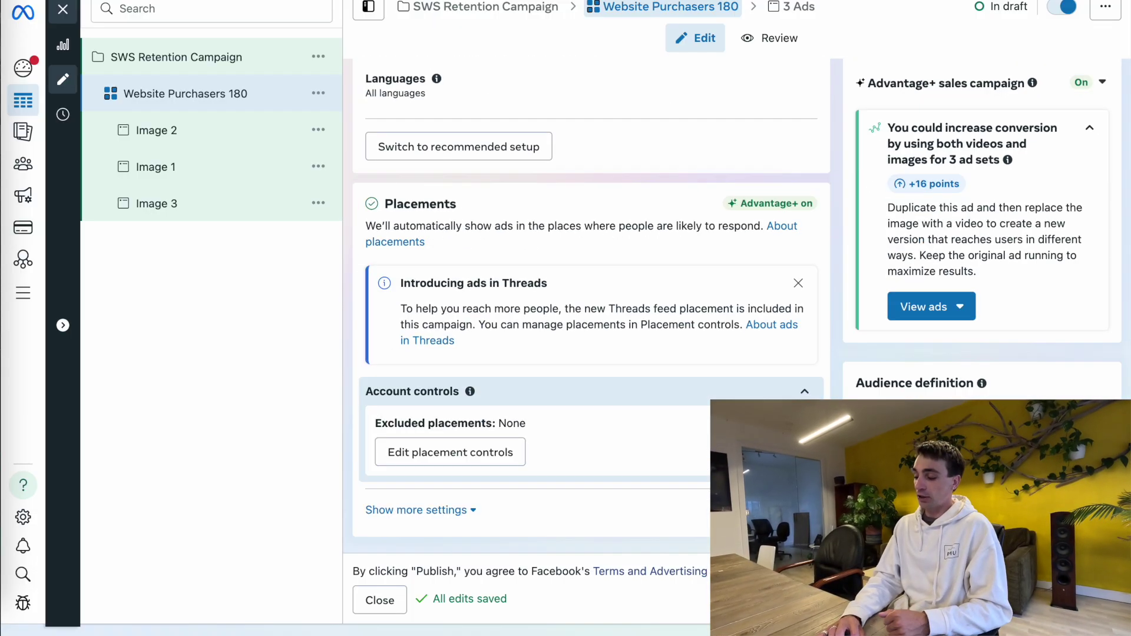